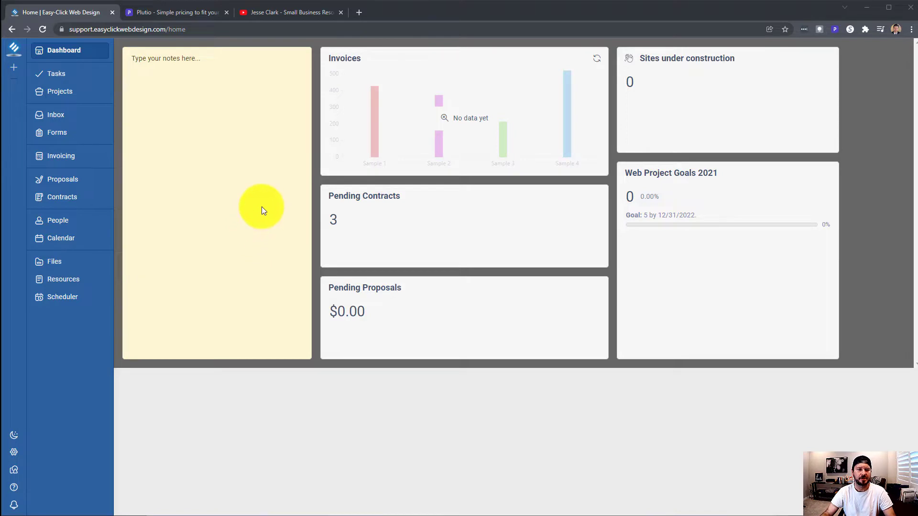
Focus the notes block on the home dashboard
{"action": "left_click", "coordinate": [170, 70]}
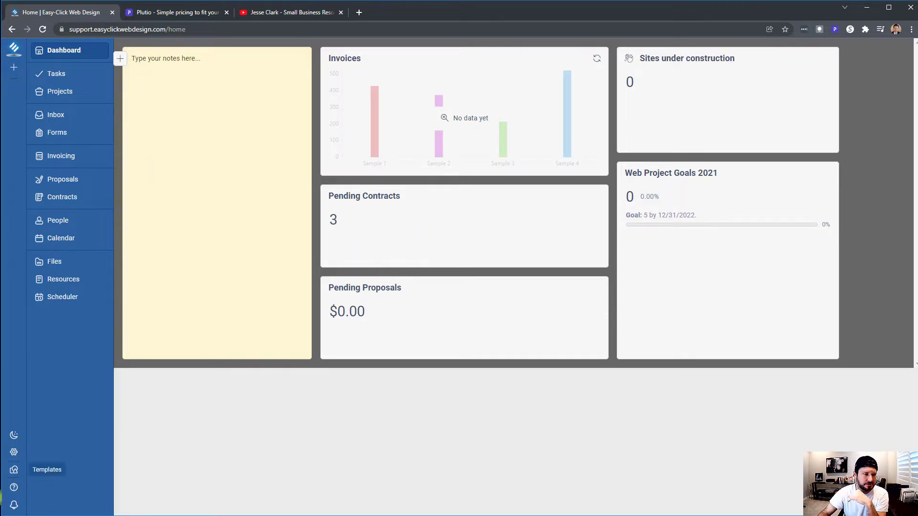
Go to Settings › Dashboards and open the Owner dashboard for editing
{"action": "left_click", "coordinate": [14, 453]}
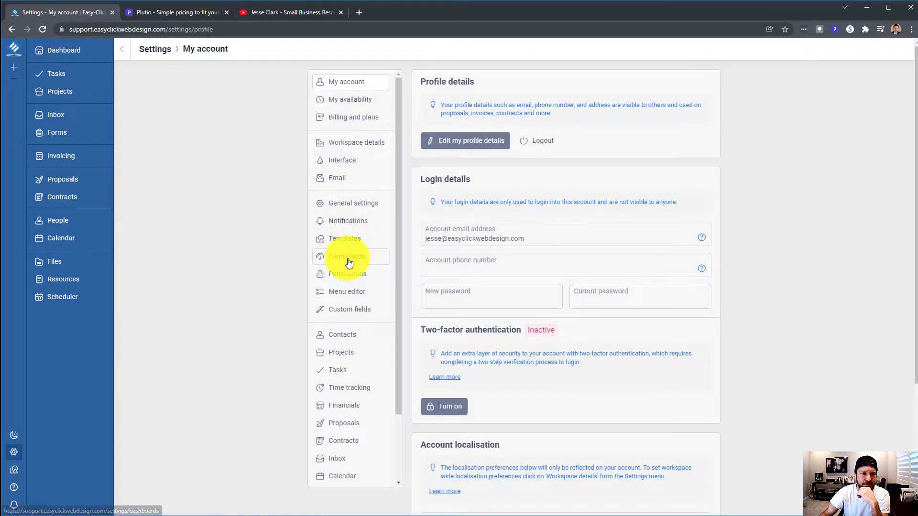
{"action": "left_click", "coordinate": [348, 257]}
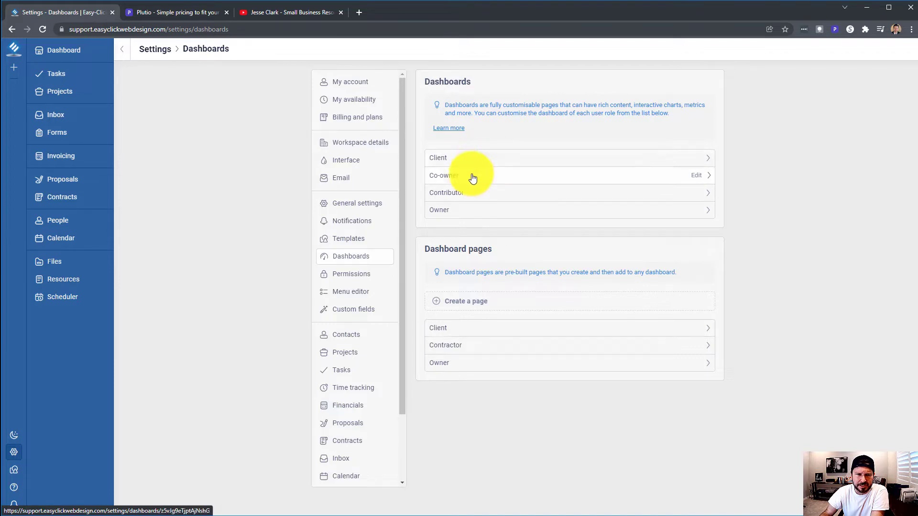
{"action": "left_click", "coordinate": [468, 215]}
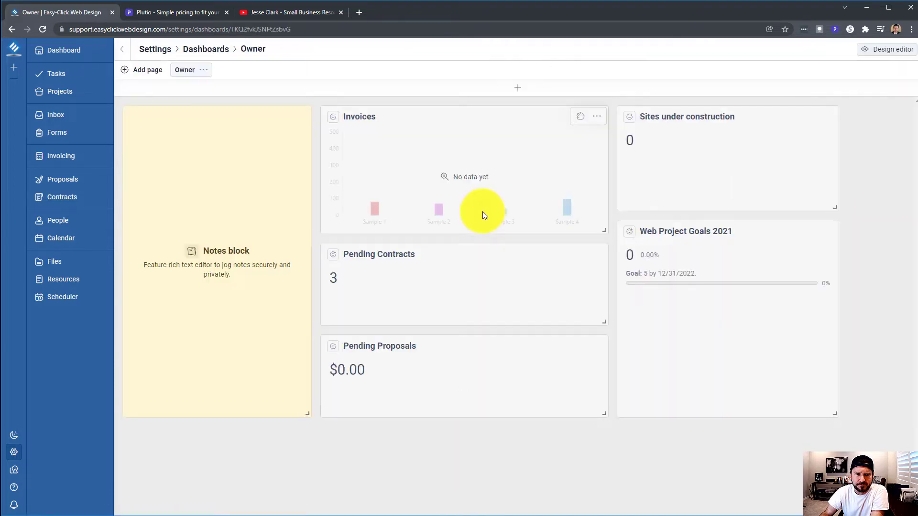
{"action": "left_click", "coordinate": [596, 254]}
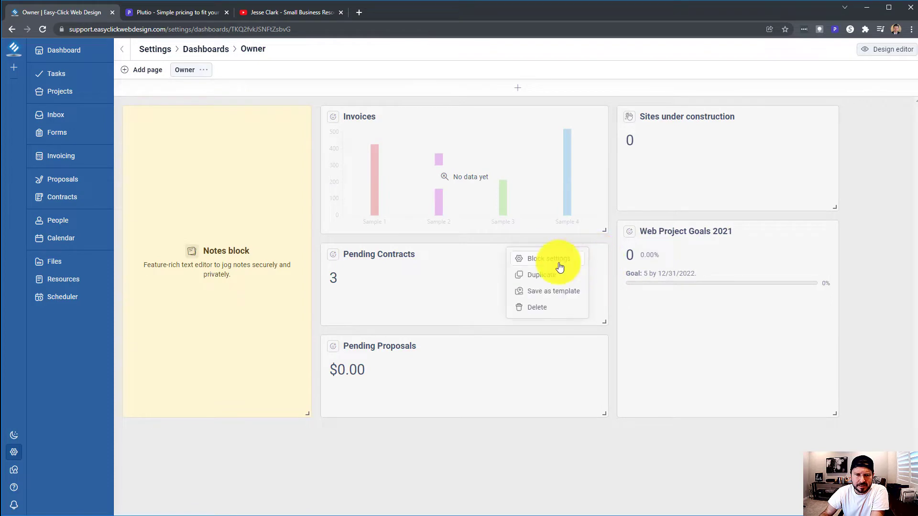
{"action": "left_click", "coordinate": [558, 261]}
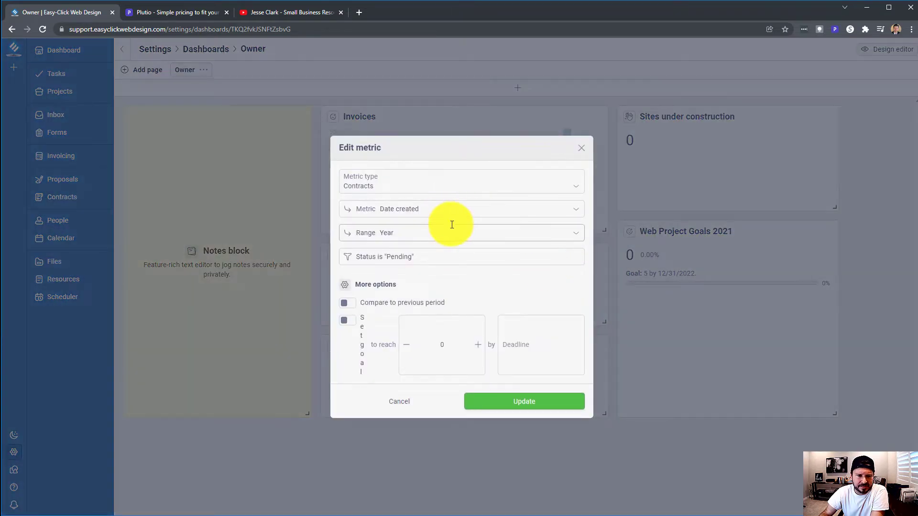
{"action": "left_click", "coordinate": [431, 229]}
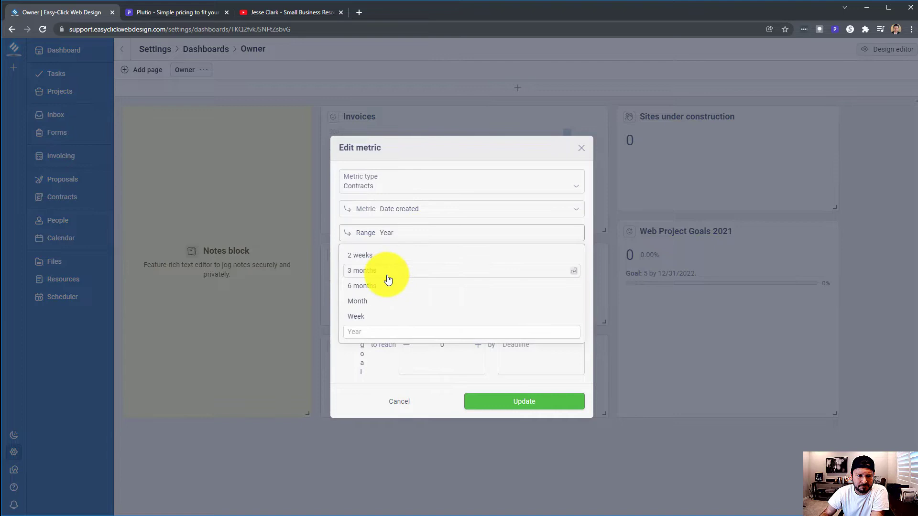
{"action": "left_click", "coordinate": [385, 276]}
{"action": "left_click", "coordinate": [436, 232]}
{"action": "left_click", "coordinate": [385, 299]}
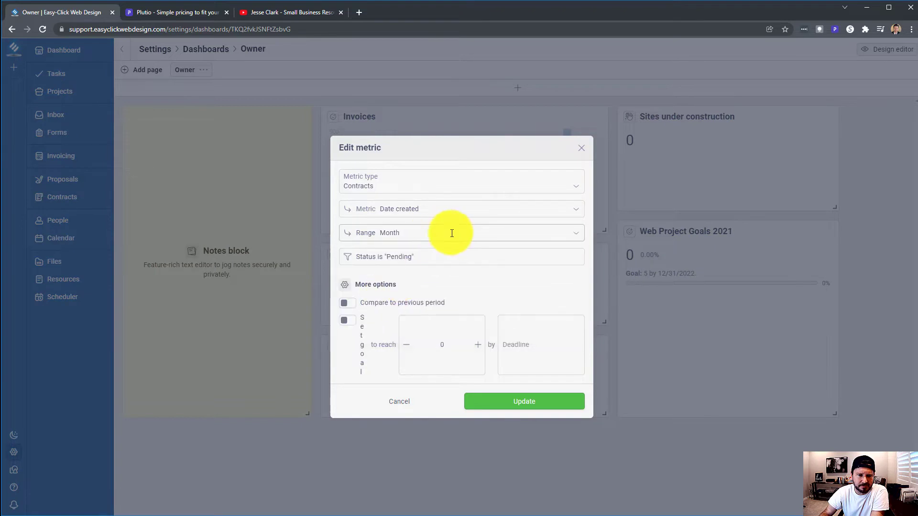
{"action": "left_click", "coordinate": [537, 406]}
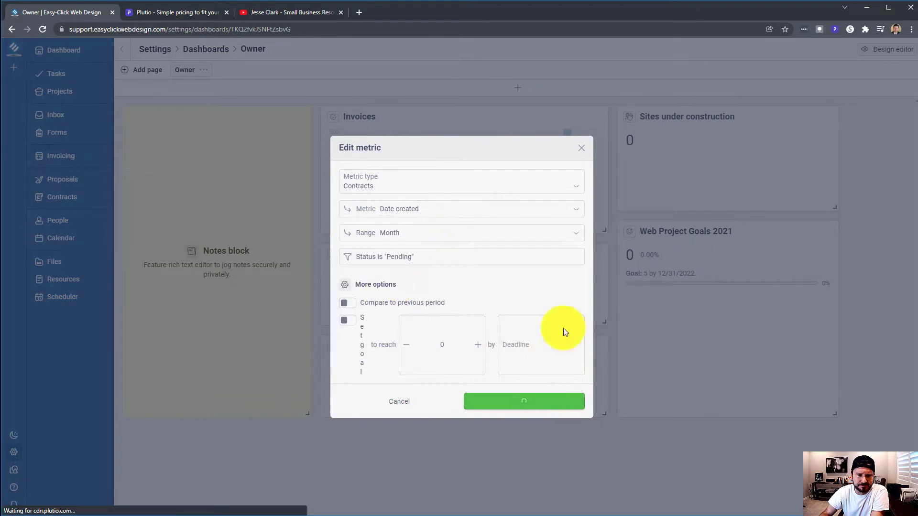
{"action": "left_click", "coordinate": [553, 259]}
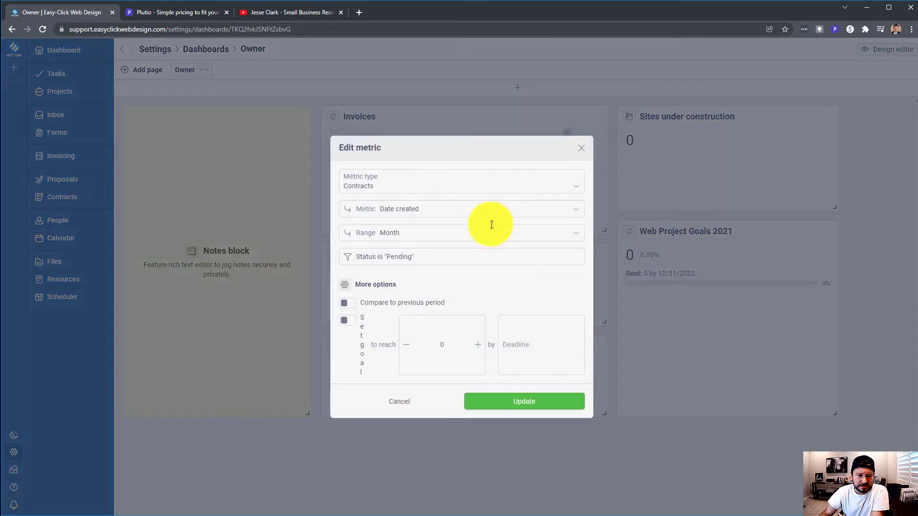
{"action": "left_click", "coordinate": [437, 184]}
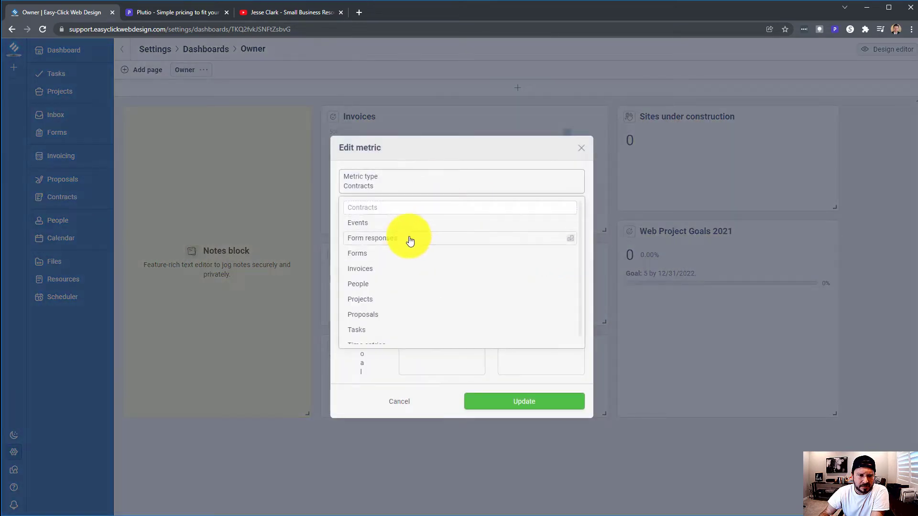
{"action": "left_click", "coordinate": [417, 188]}
{"action": "left_click", "coordinate": [424, 208]}
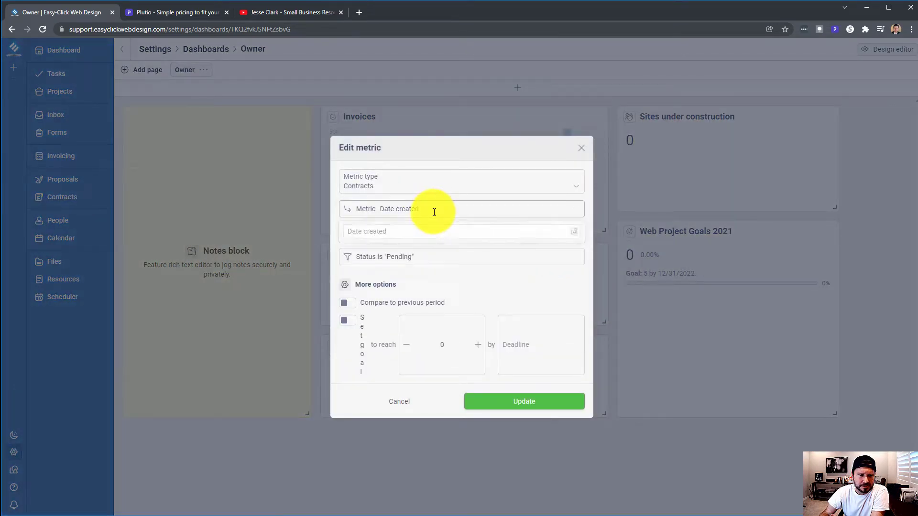
{"action": "left_click", "coordinate": [415, 208]}
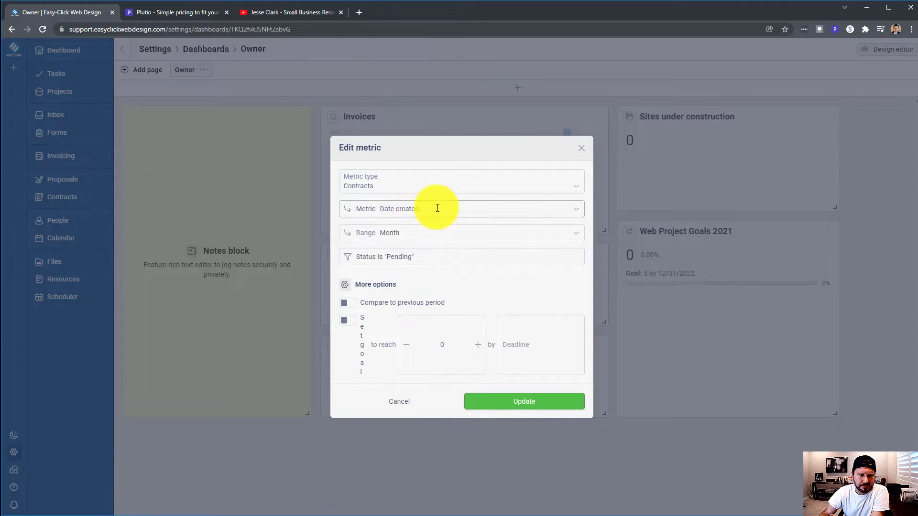
{"action": "left_click", "coordinate": [437, 207]}
{"action": "left_click", "coordinate": [437, 208]}
{"action": "left_click", "coordinate": [433, 233]}
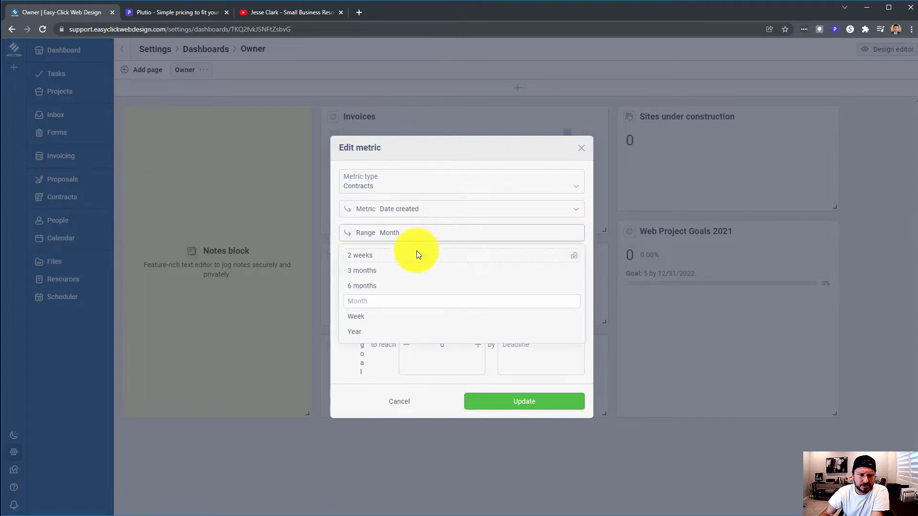
{"action": "left_click", "coordinate": [371, 329]}
{"action": "left_click", "coordinate": [438, 215]}
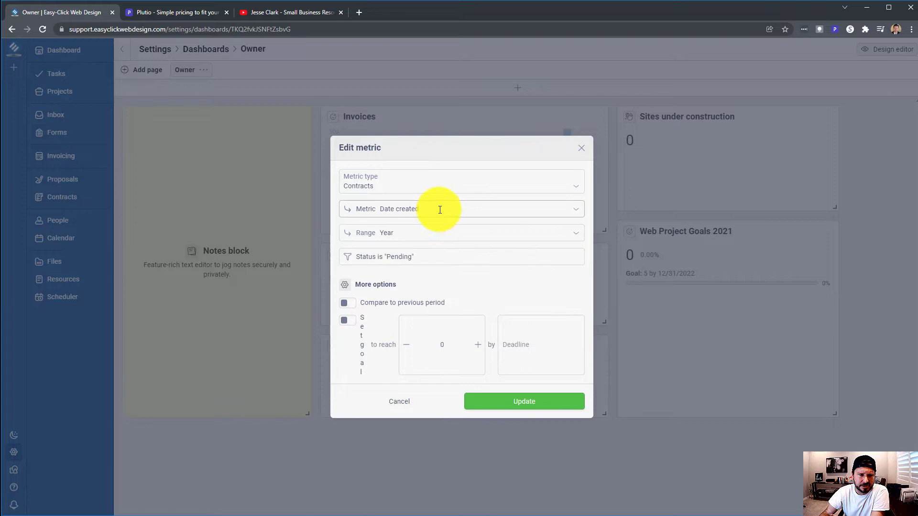
{"action": "left_click", "coordinate": [439, 209]}
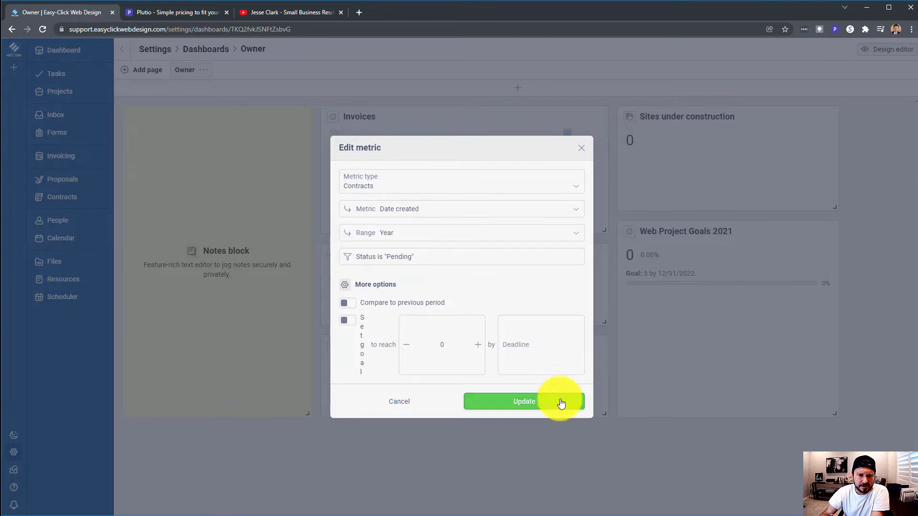
{"action": "left_click", "coordinate": [539, 401]}
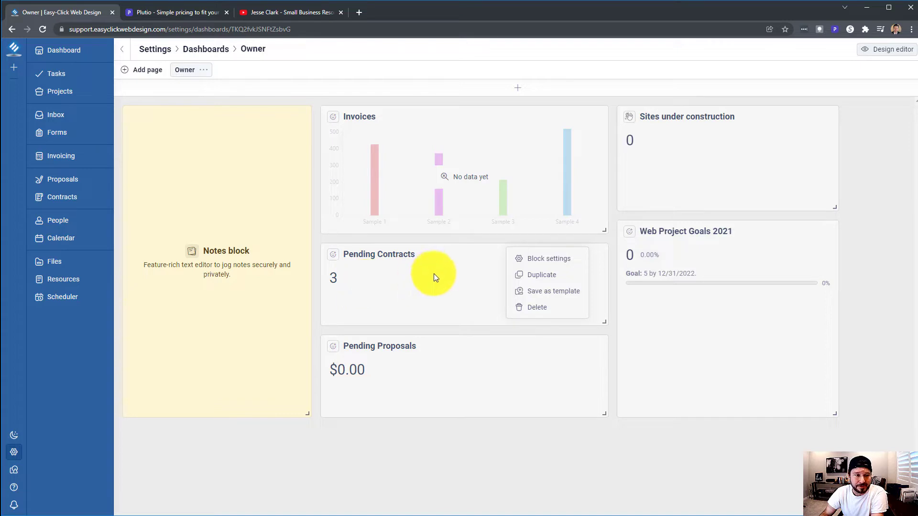
Dismiss the block menu, visit Contracts and the Dashboard, then return to Settings › Dashboards
{"action": "left_click", "coordinate": [68, 200]}
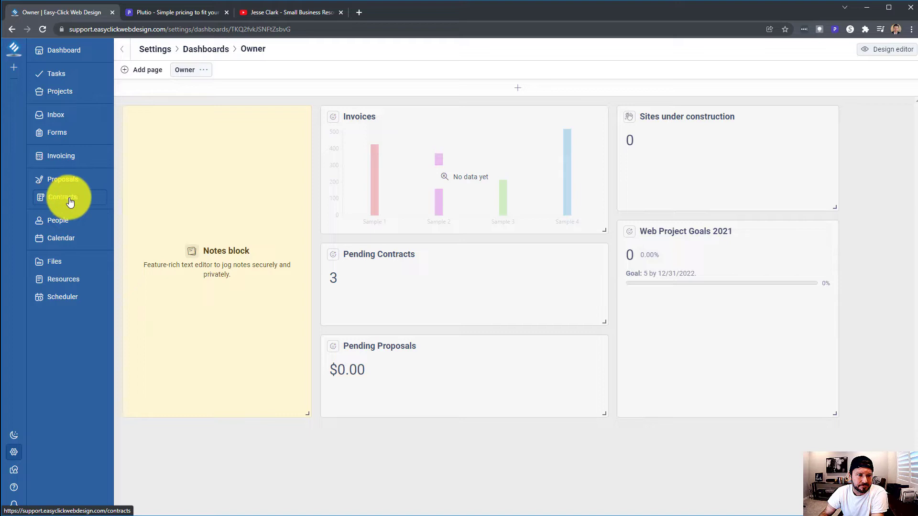
{"action": "left_click", "coordinate": [68, 200]}
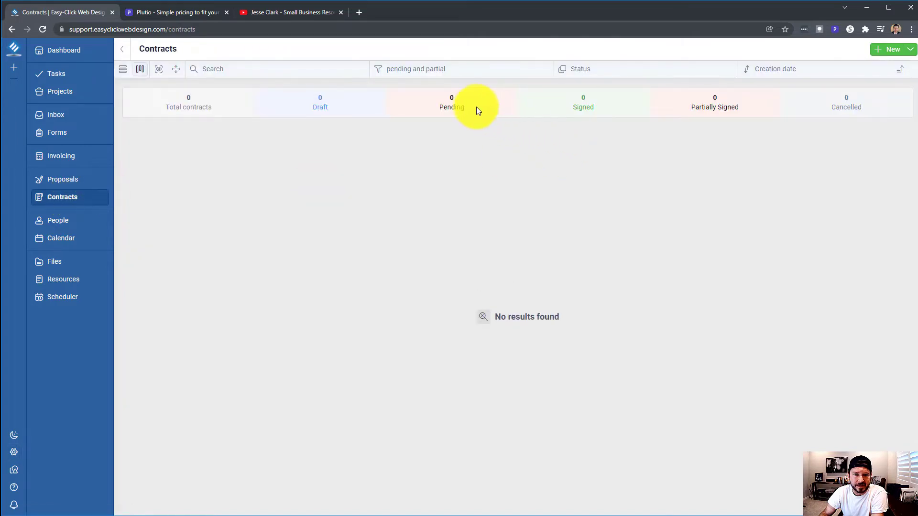
{"action": "left_click", "coordinate": [63, 51]}
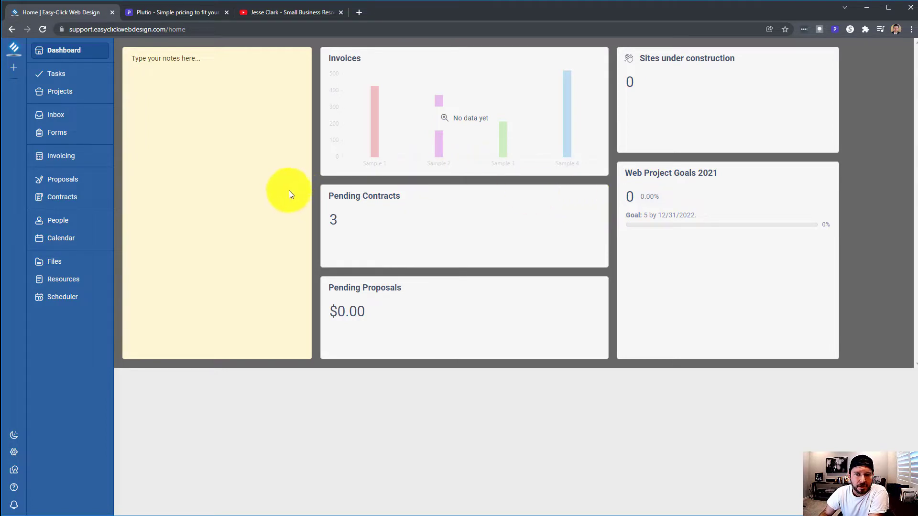
{"action": "left_click", "coordinate": [14, 452]}
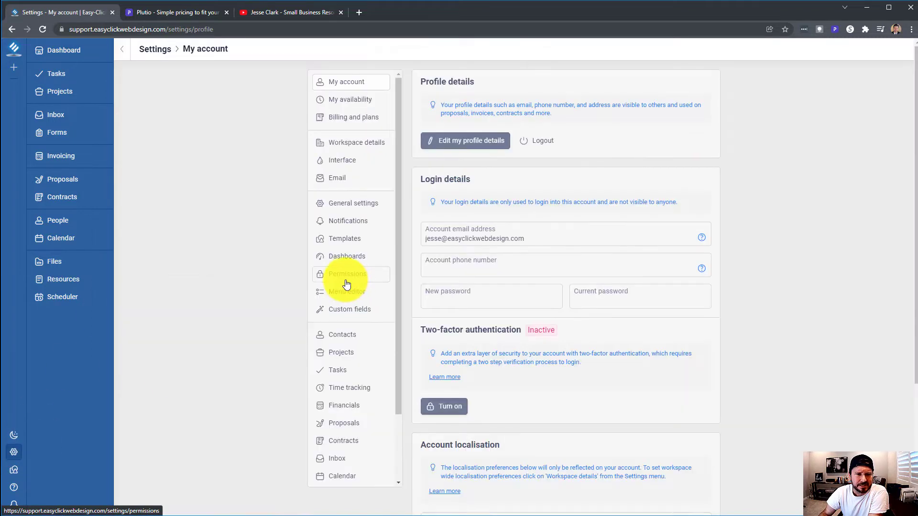
{"action": "left_click", "coordinate": [348, 256]}
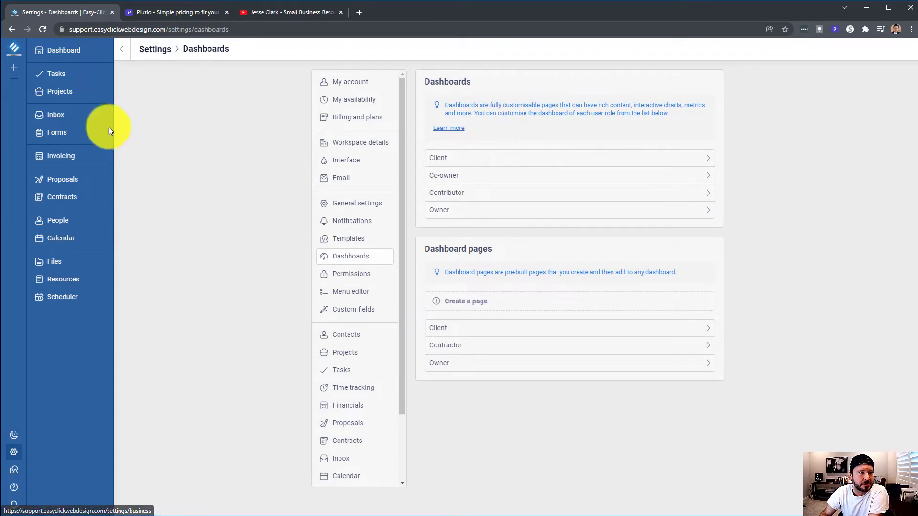
Go to Tasks and browse the saved filters and the new-filter field options
{"action": "left_click", "coordinate": [62, 74]}
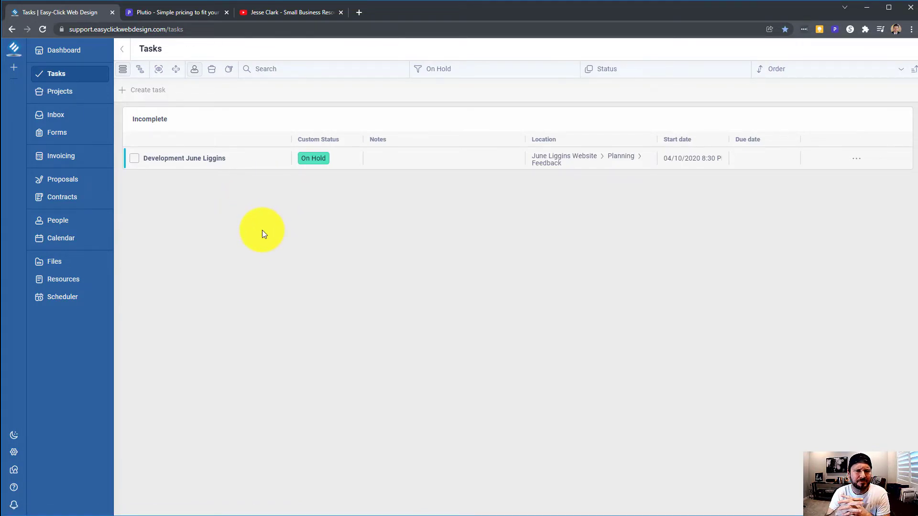
{"action": "left_click", "coordinate": [492, 72]}
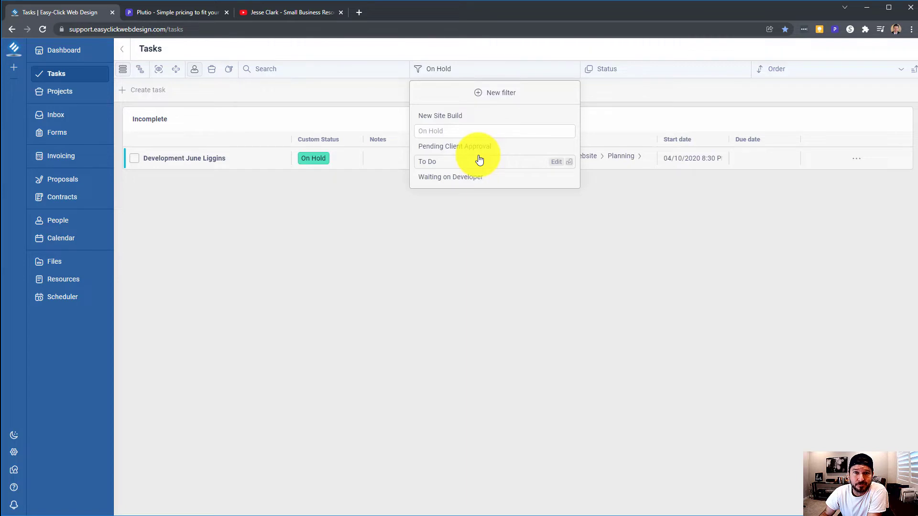
{"action": "left_click", "coordinate": [484, 94]}
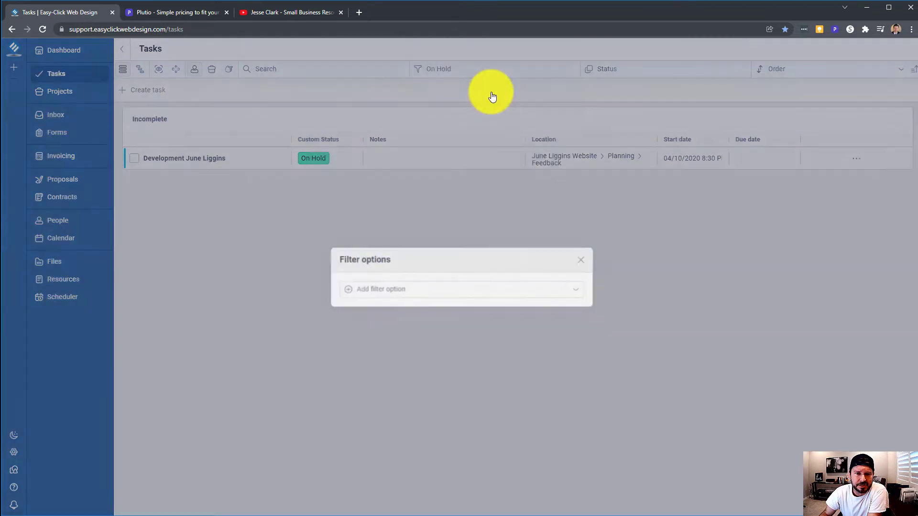
{"action": "left_click", "coordinate": [409, 292]}
{"action": "left_click", "coordinate": [303, 191]}
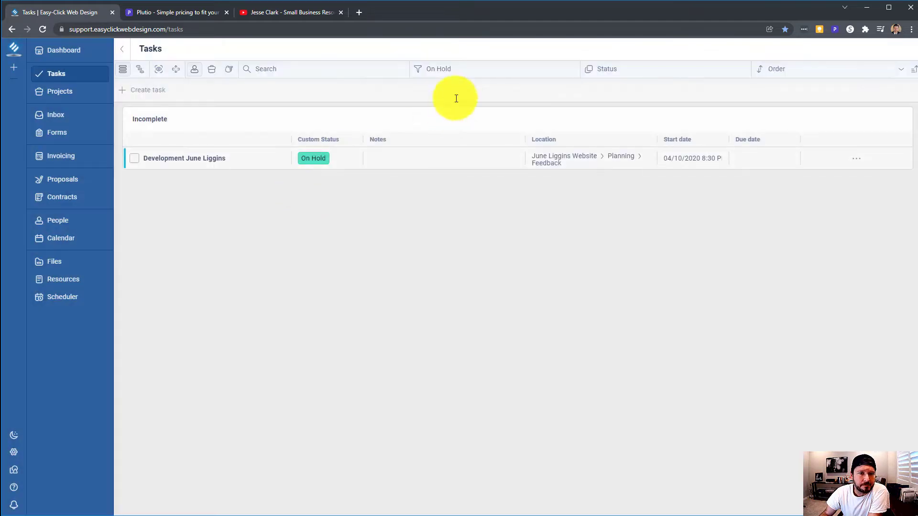
{"action": "left_click", "coordinate": [482, 72]}
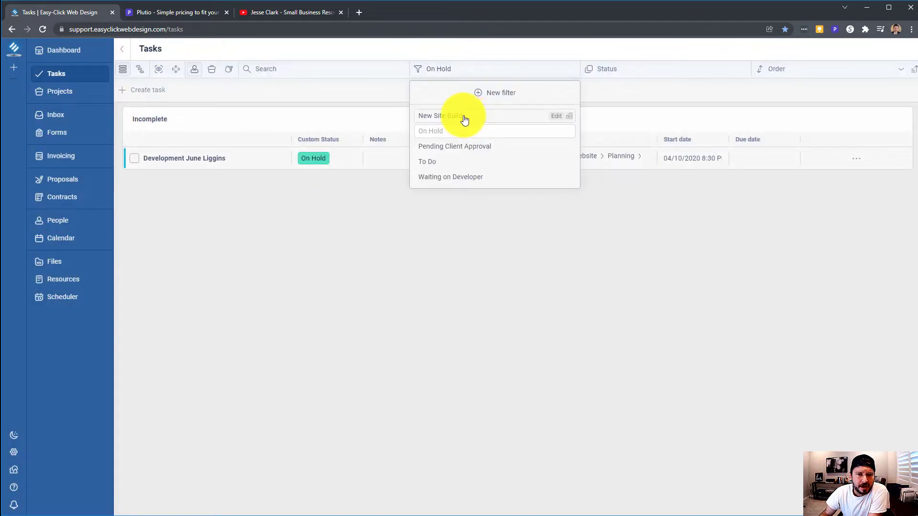
Filter tasks to To Do, then switch to the Waiting on Developer saved filter
{"action": "left_click", "coordinate": [464, 119]}
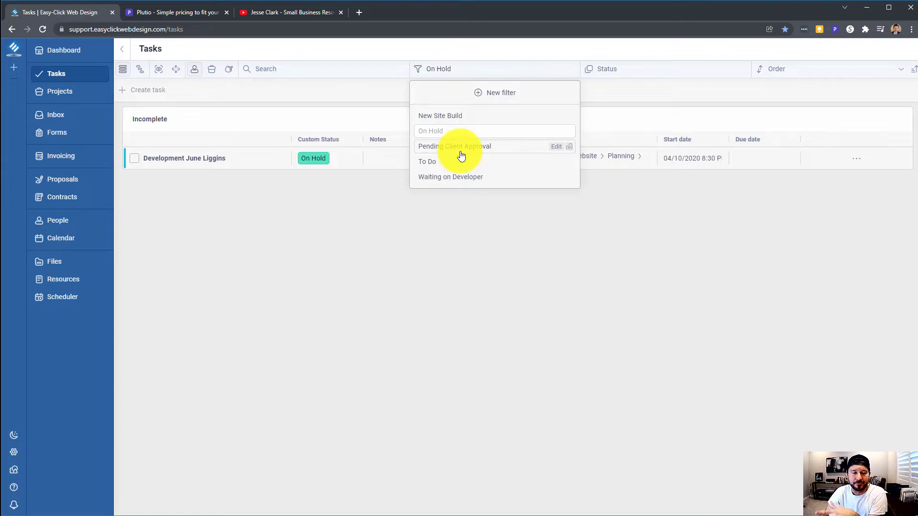
{"action": "left_click", "coordinate": [449, 163]}
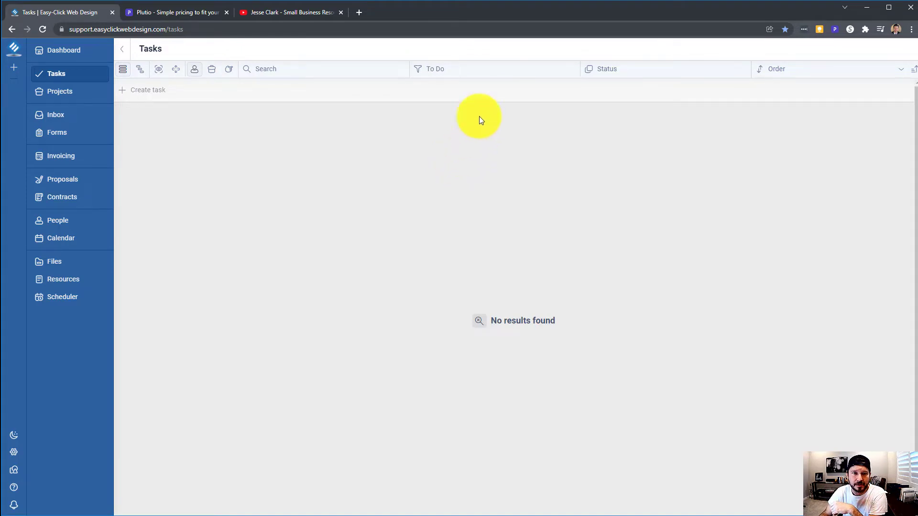
{"action": "left_click", "coordinate": [485, 69]}
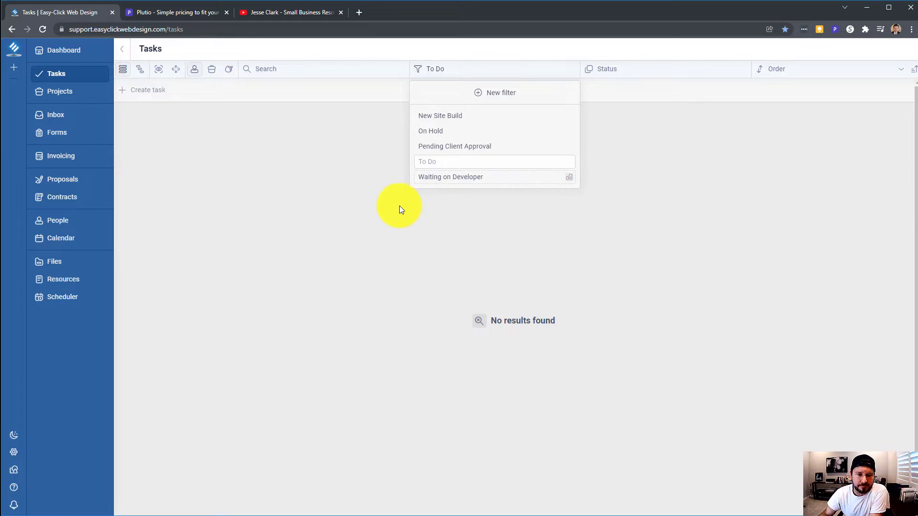
{"action": "left_click", "coordinate": [454, 180]}
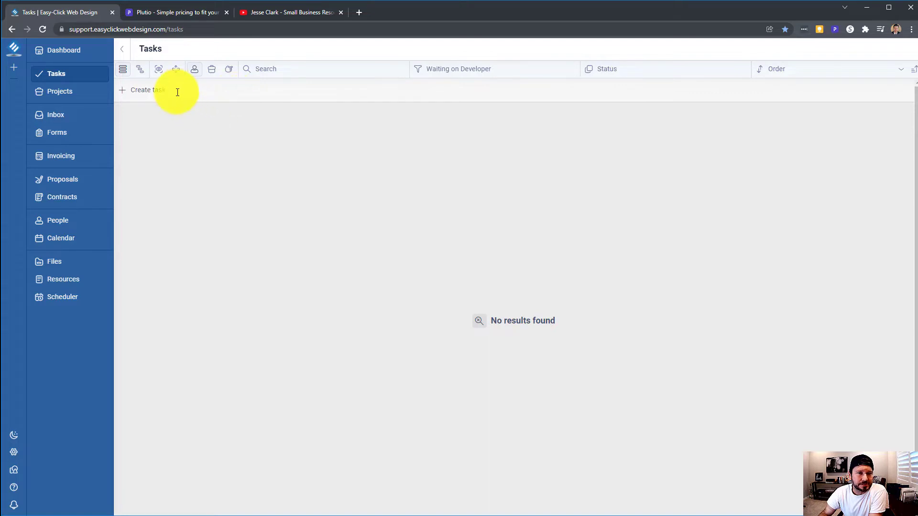
{"action": "left_click", "coordinate": [140, 71]}
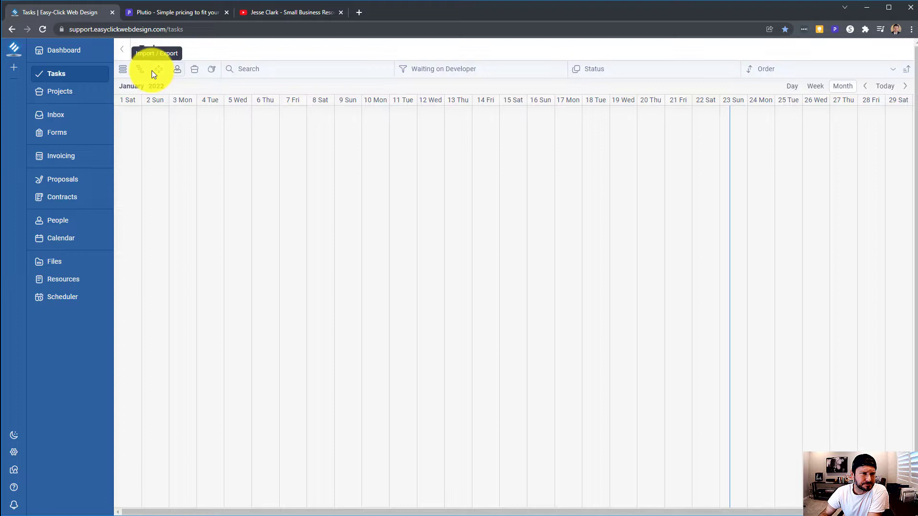
{"action": "left_click", "coordinate": [161, 72]}
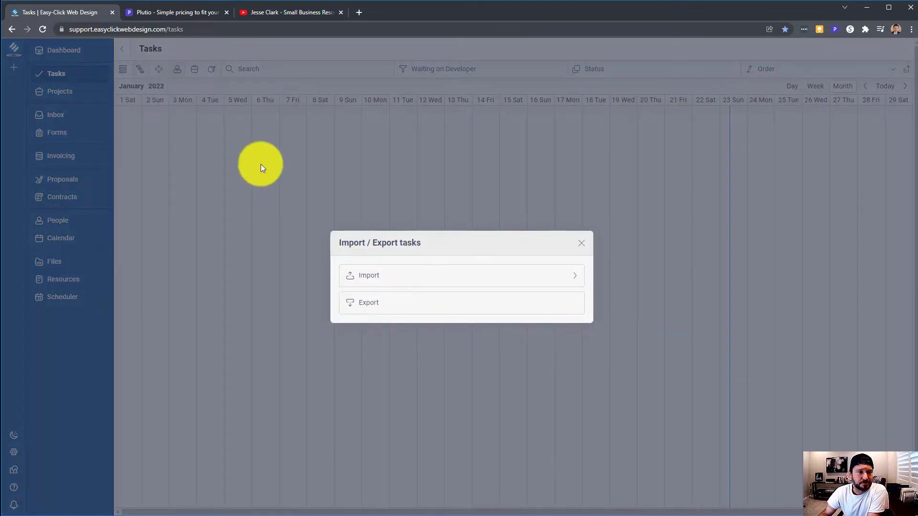
{"action": "left_click", "coordinate": [182, 68]}
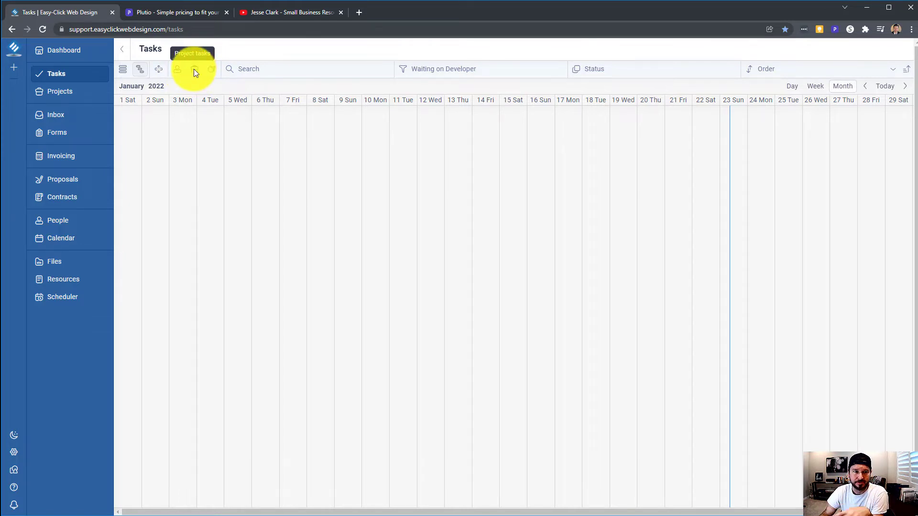
{"action": "left_click", "coordinate": [123, 70]}
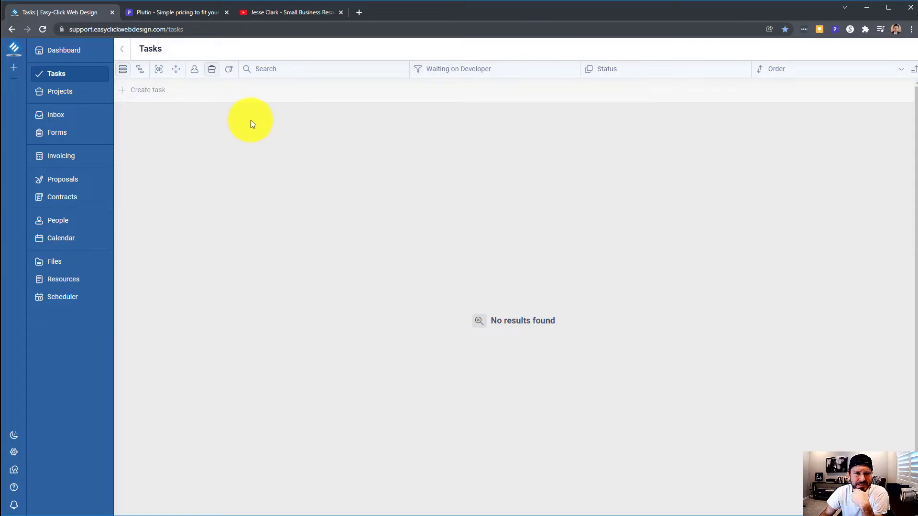
Filter tasks to Pending Client Approval after checking grouping options, then view column settings
{"action": "left_click", "coordinate": [655, 72]}
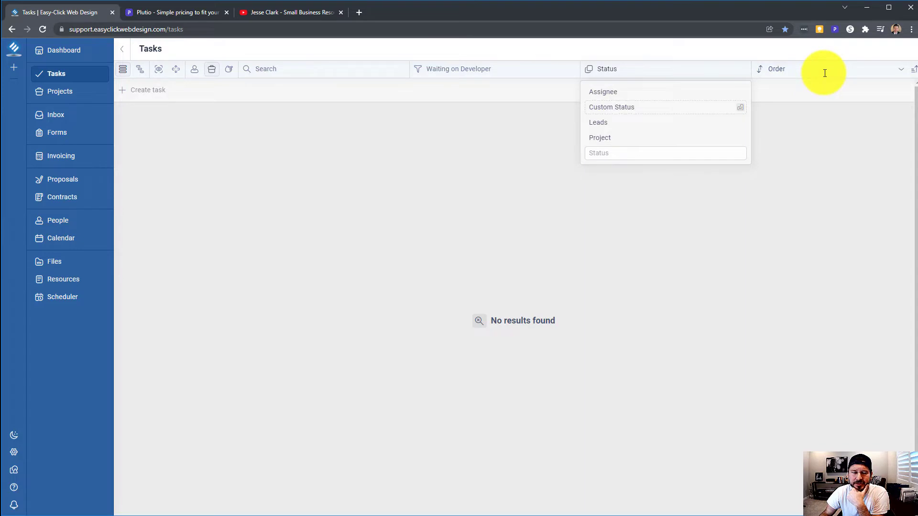
{"action": "left_click", "coordinate": [286, 144]}
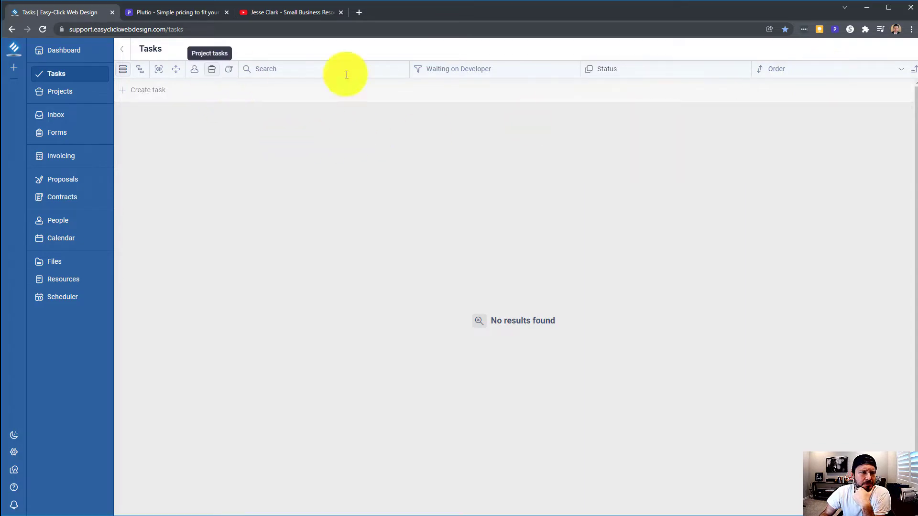
{"action": "left_click", "coordinate": [531, 71]}
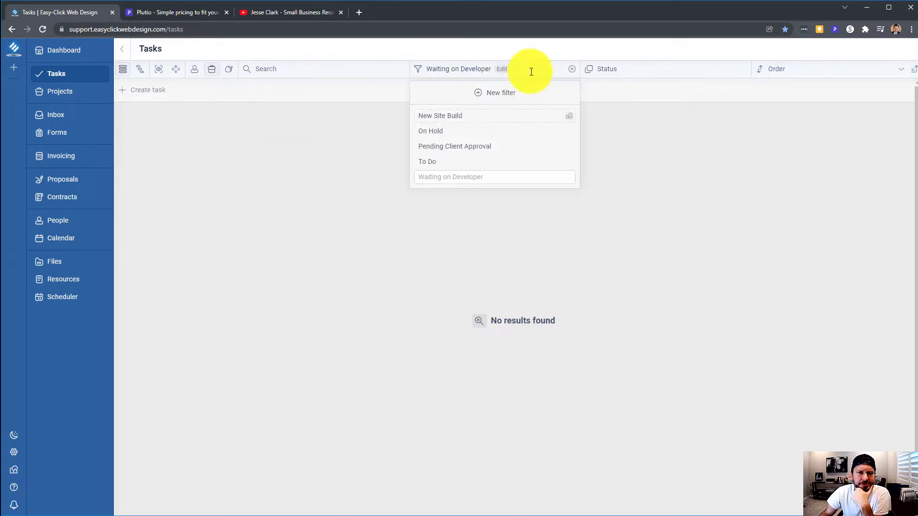
{"action": "left_click", "coordinate": [454, 147]}
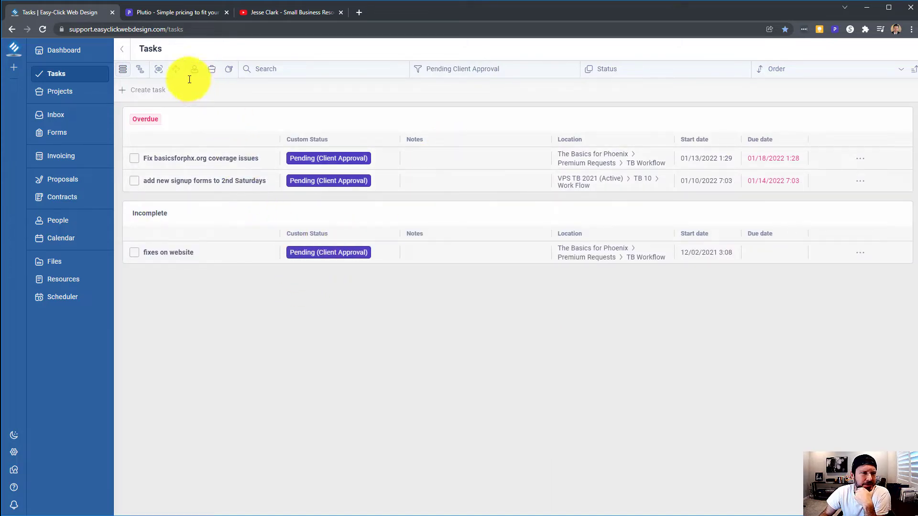
{"action": "left_click", "coordinate": [159, 72]}
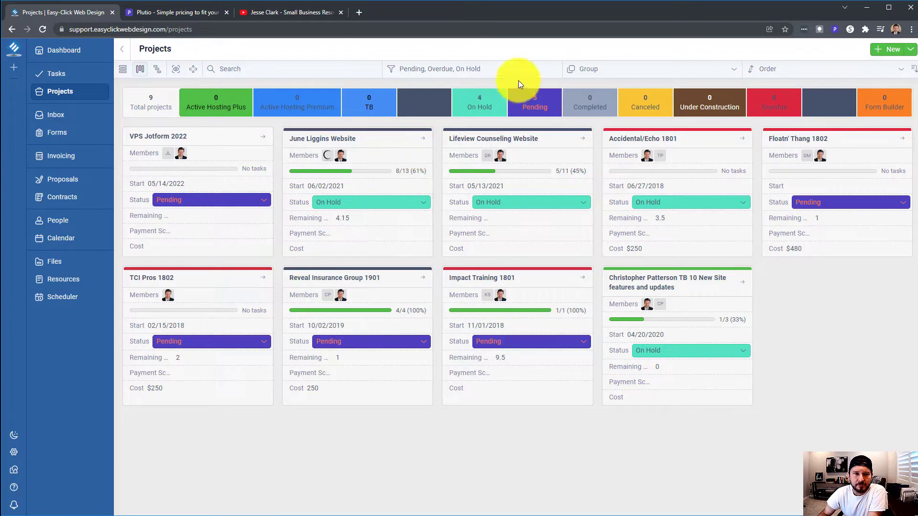
{"action": "left_click", "coordinate": [519, 67]}
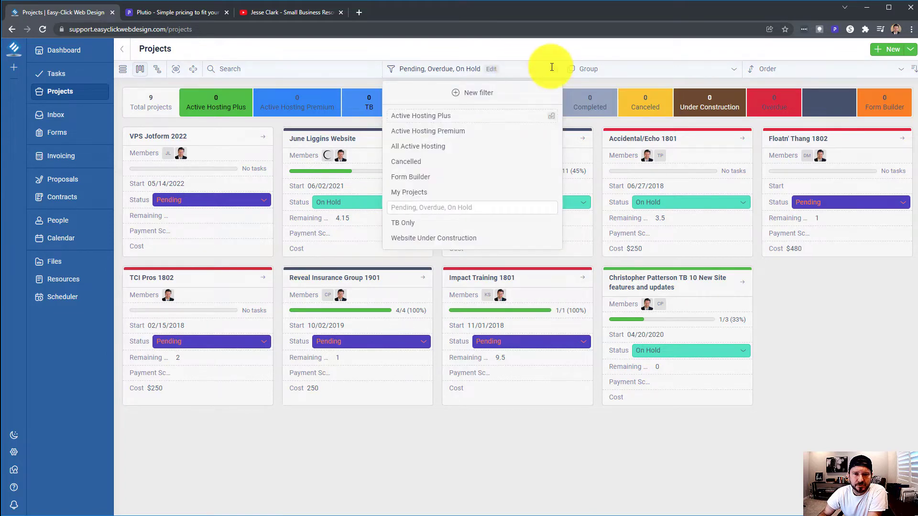
{"action": "left_click", "coordinate": [674, 70]}
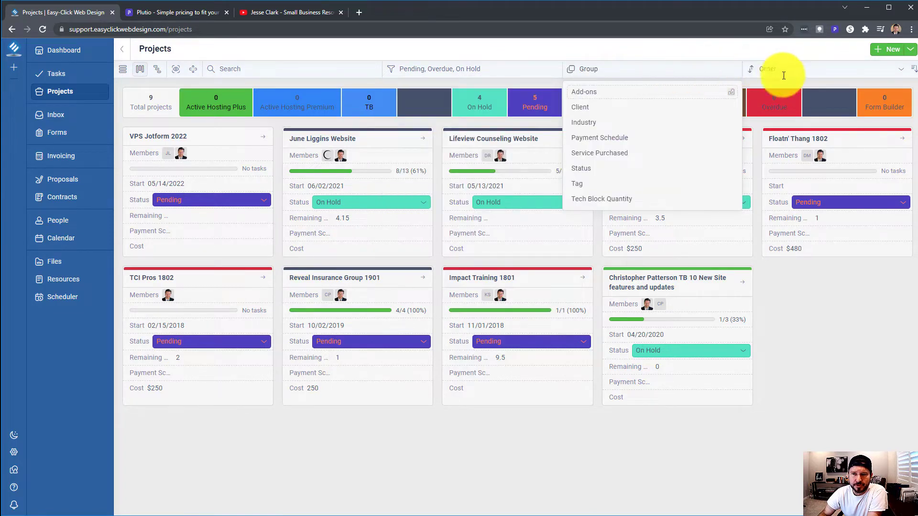
{"action": "left_click", "coordinate": [428, 50]}
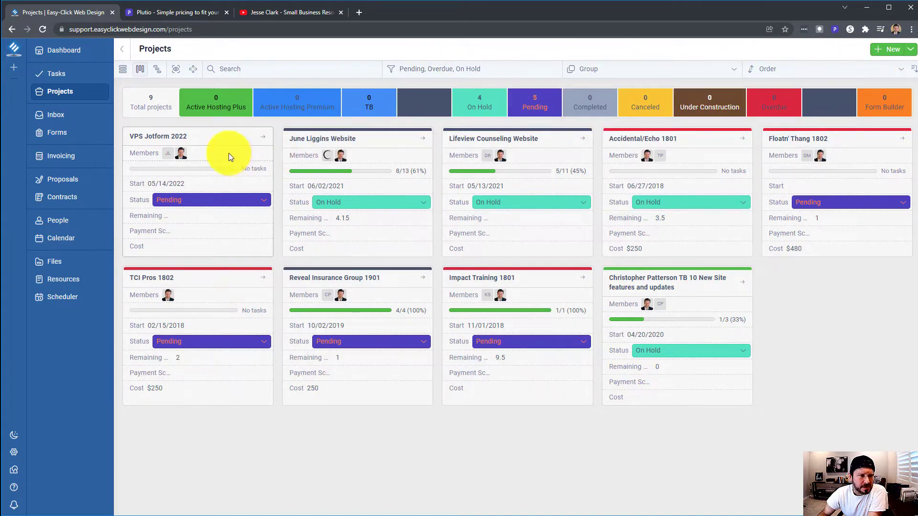
{"action": "left_click", "coordinate": [493, 70]}
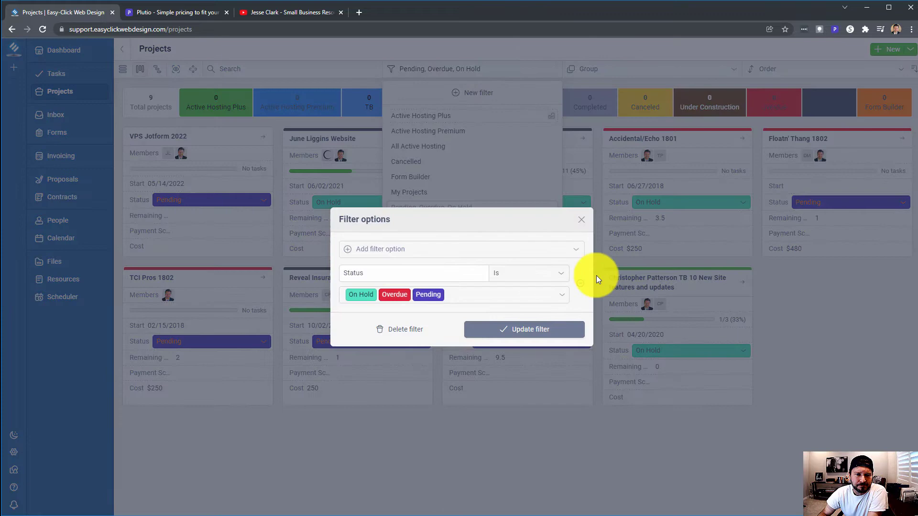
{"action": "left_click", "coordinate": [581, 221]}
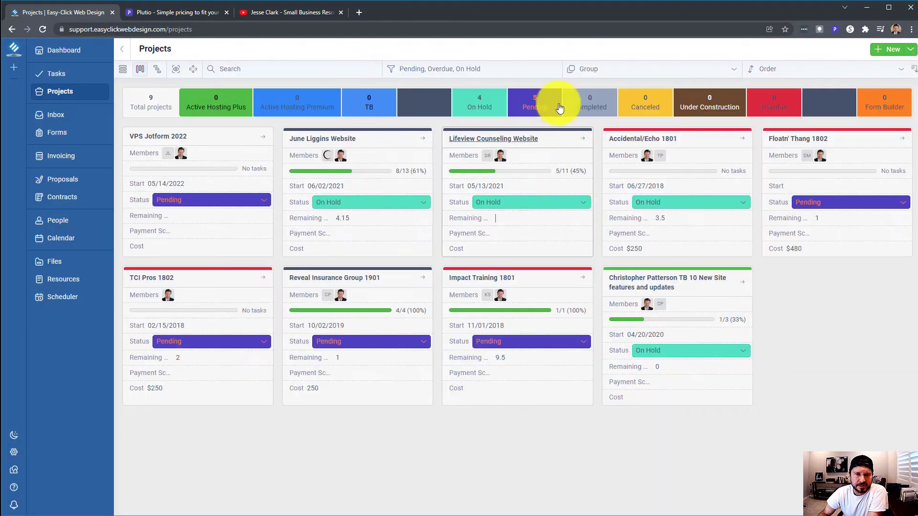
{"action": "left_click", "coordinate": [507, 67]}
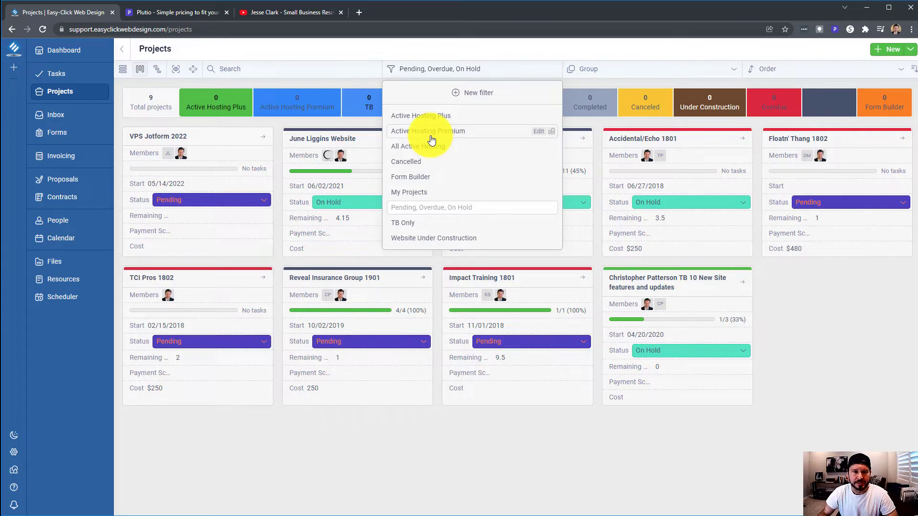
{"action": "left_click", "coordinate": [500, 50]}
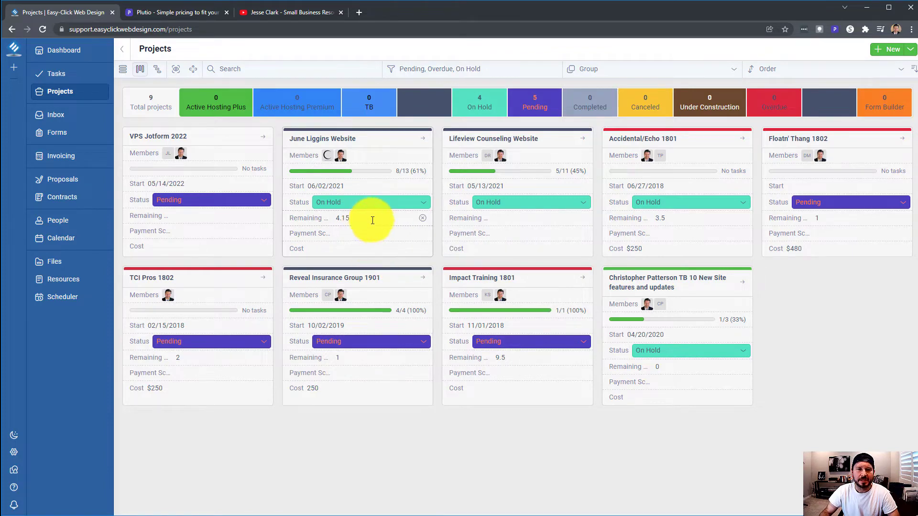
Switch projects to List view and back to Card view, then go to the Inbox
{"action": "left_click", "coordinate": [123, 73]}
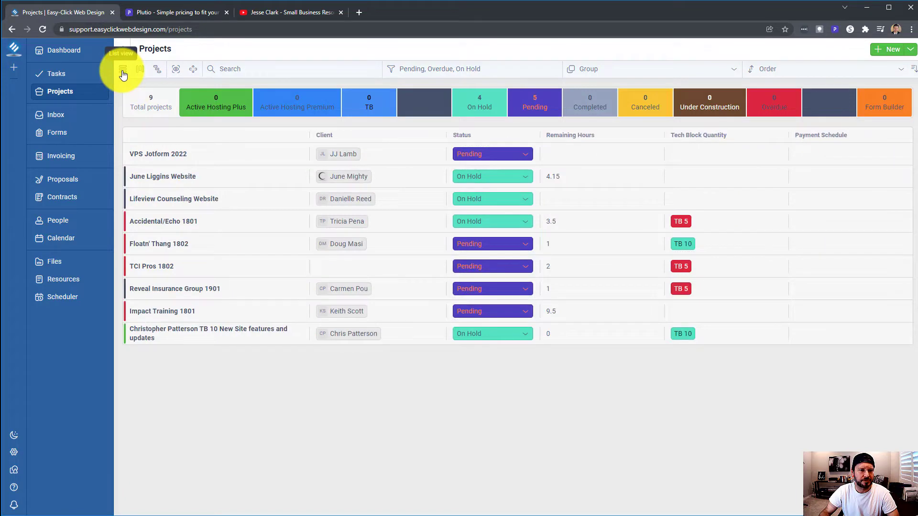
{"action": "left_click", "coordinate": [175, 70]}
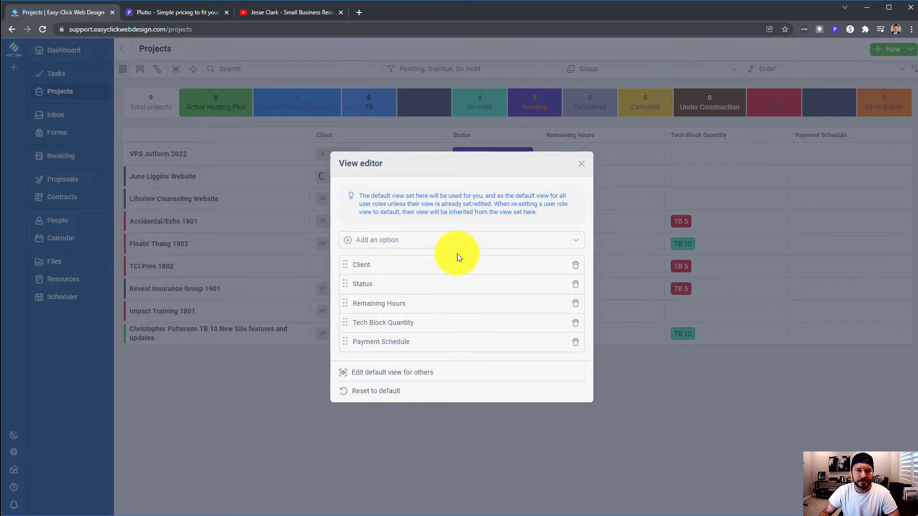
{"action": "left_click", "coordinate": [582, 166]}
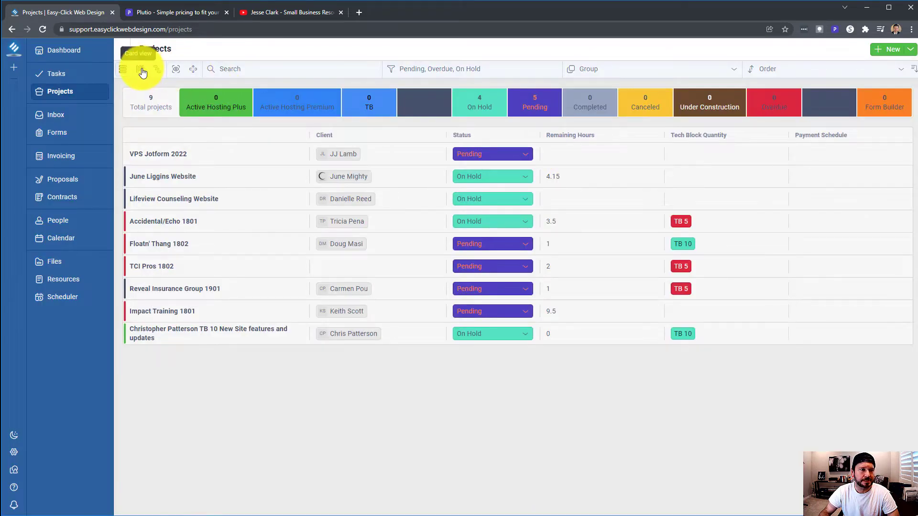
{"action": "left_click", "coordinate": [141, 70]}
{"action": "left_click", "coordinate": [56, 115]}
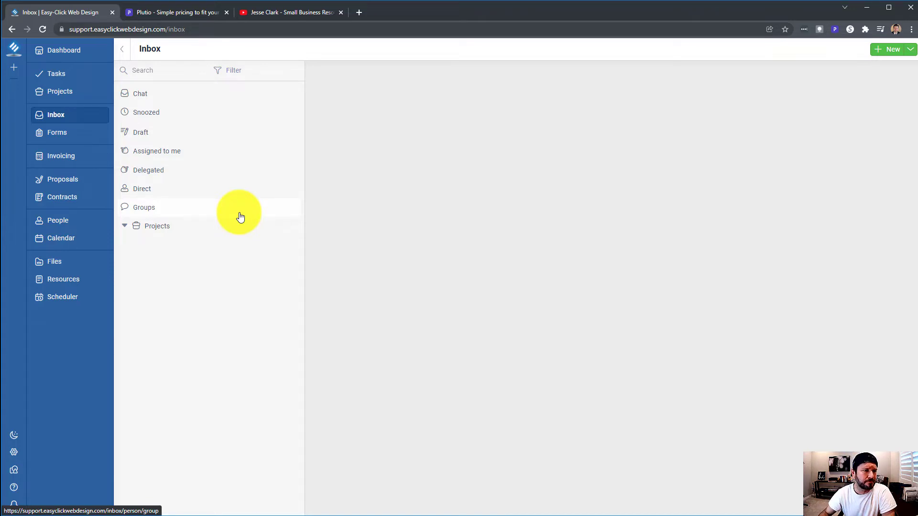
Expand the inbox Projects group, scroll through its conversations, then fold it closed
{"action": "left_click", "coordinate": [125, 229]}
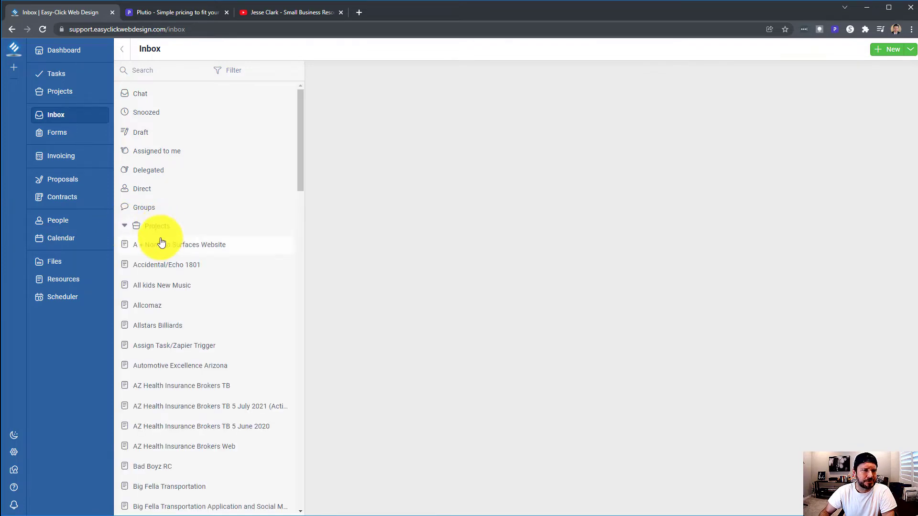
{"action": "scroll", "coordinate": [177, 212], "scroll_direction": "down", "scroll_amount": 12}
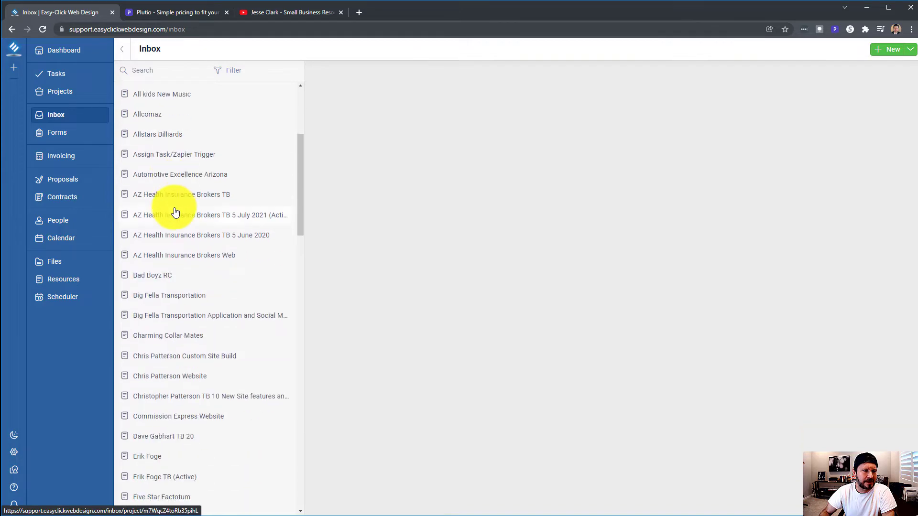
{"action": "scroll", "coordinate": [174, 213], "scroll_direction": "down", "scroll_amount": 18}
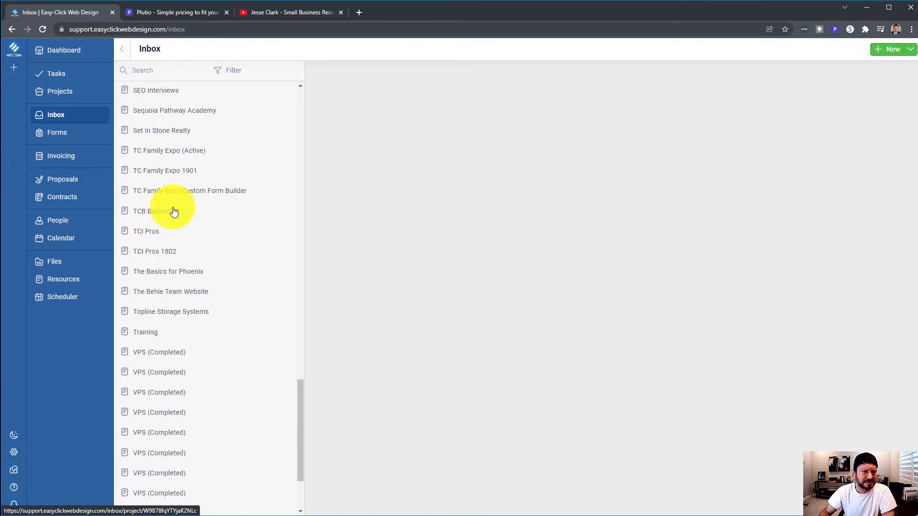
{"action": "scroll", "coordinate": [174, 213], "scroll_direction": "up", "scroll_amount": 20}
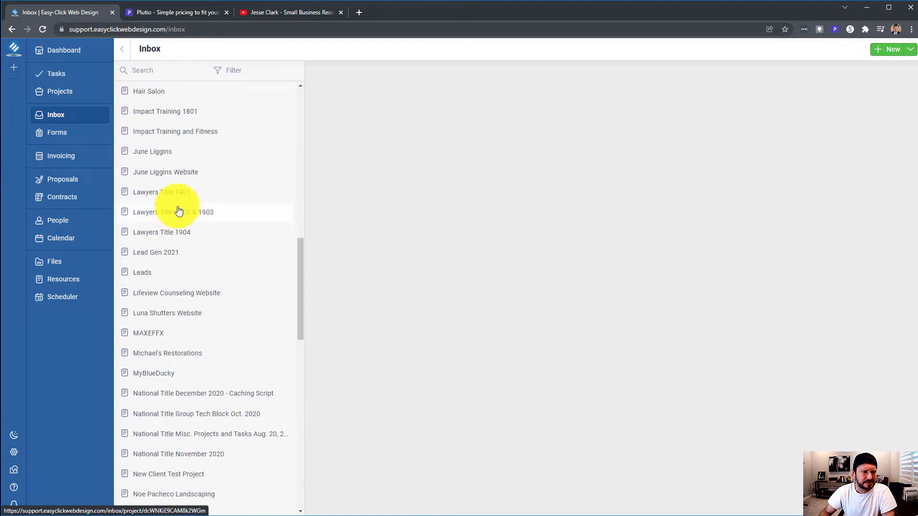
{"action": "scroll", "coordinate": [181, 210], "scroll_direction": "up", "scroll_amount": 1}
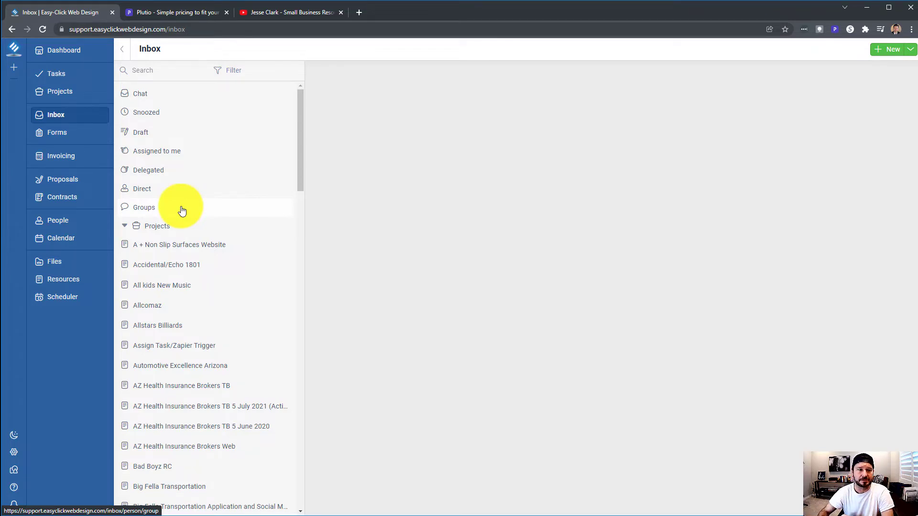
{"action": "scroll", "coordinate": [161, 345], "scroll_direction": "down", "scroll_amount": 6}
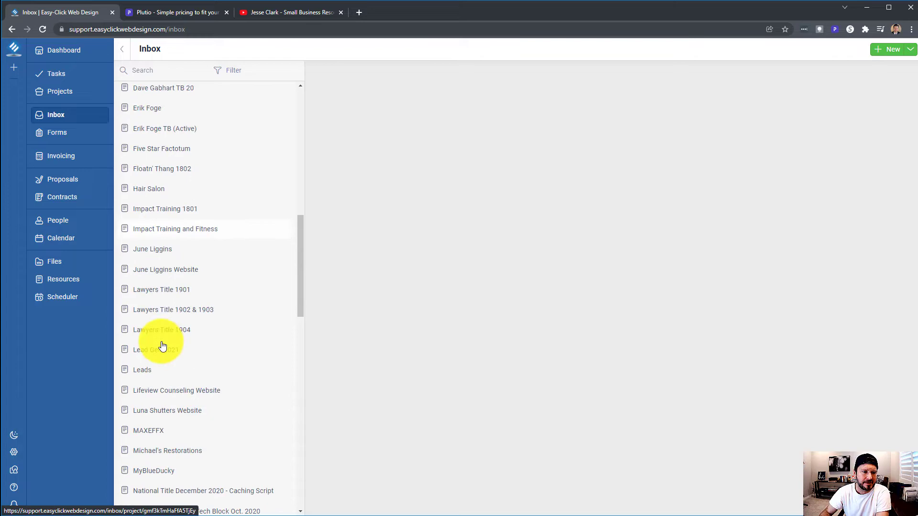
{"action": "scroll", "coordinate": [163, 345], "scroll_direction": "down", "scroll_amount": 3}
{"action": "scroll", "coordinate": [161, 344], "scroll_direction": "up", "scroll_amount": 15}
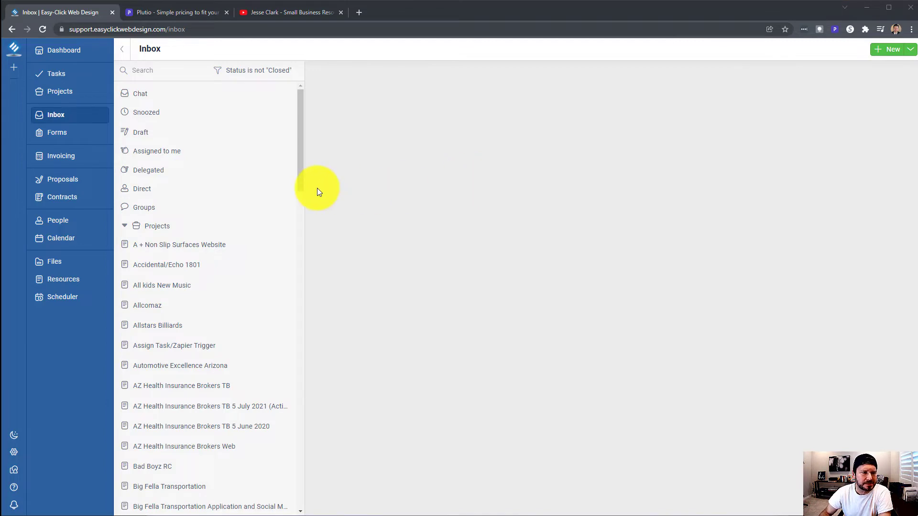
{"action": "left_click", "coordinate": [125, 229]}
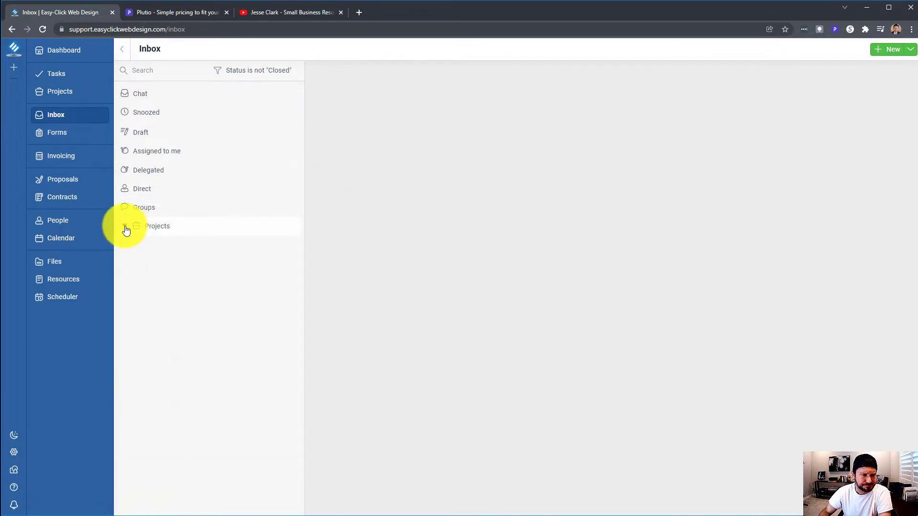
{"action": "left_click", "coordinate": [125, 228]}
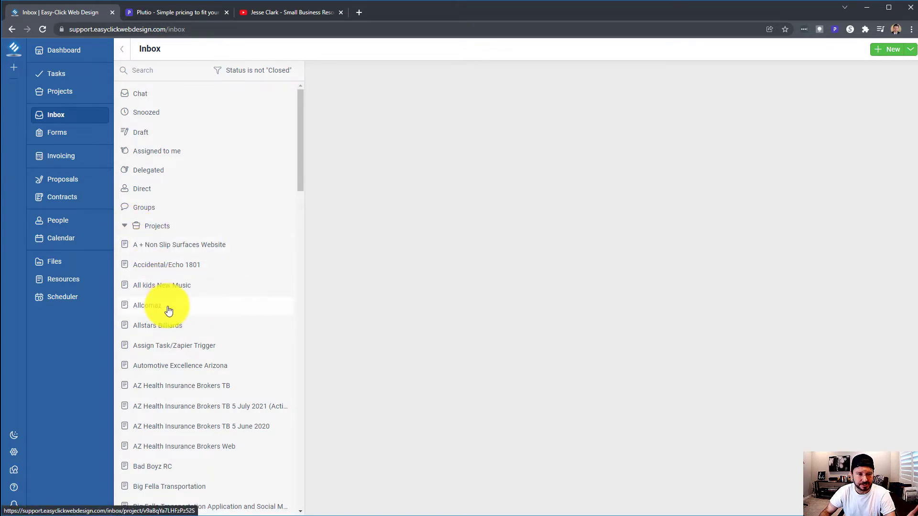
{"action": "left_click", "coordinate": [128, 230]}
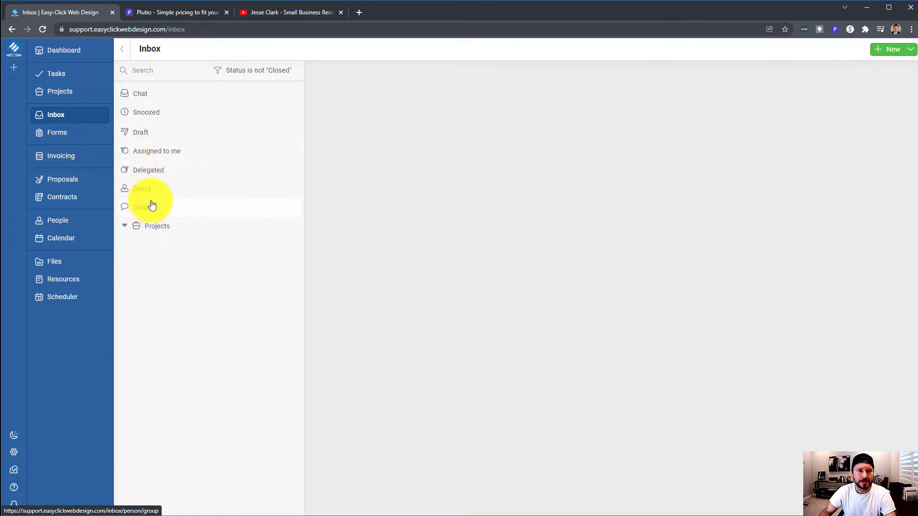
{"action": "left_click", "coordinate": [887, 49]}
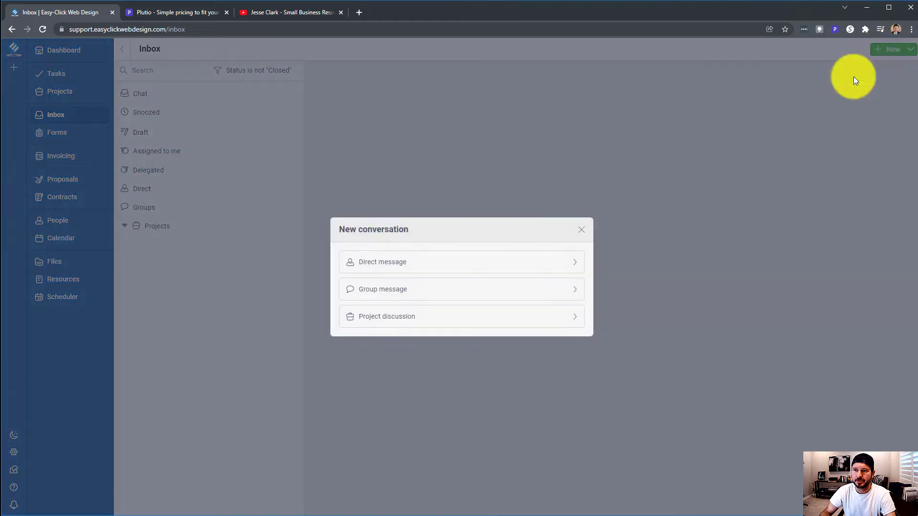
{"action": "left_click", "coordinate": [581, 230]}
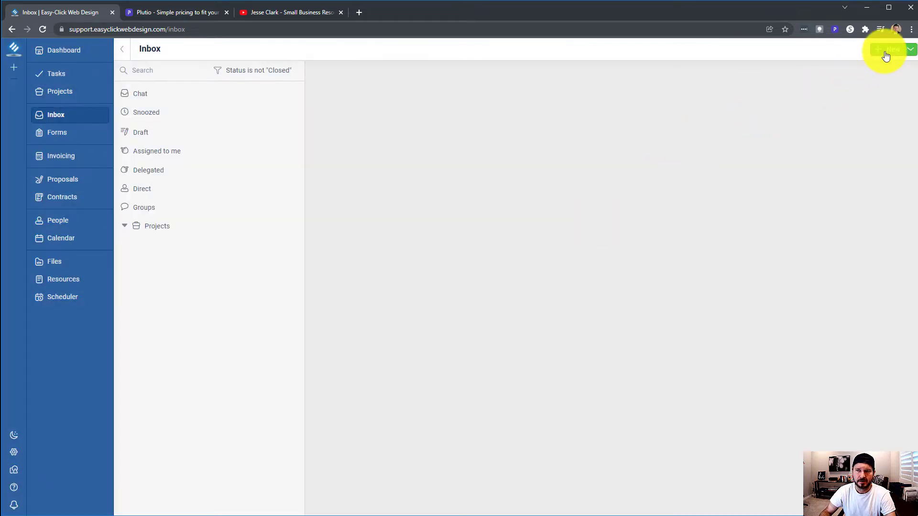
{"action": "left_click", "coordinate": [885, 52]}
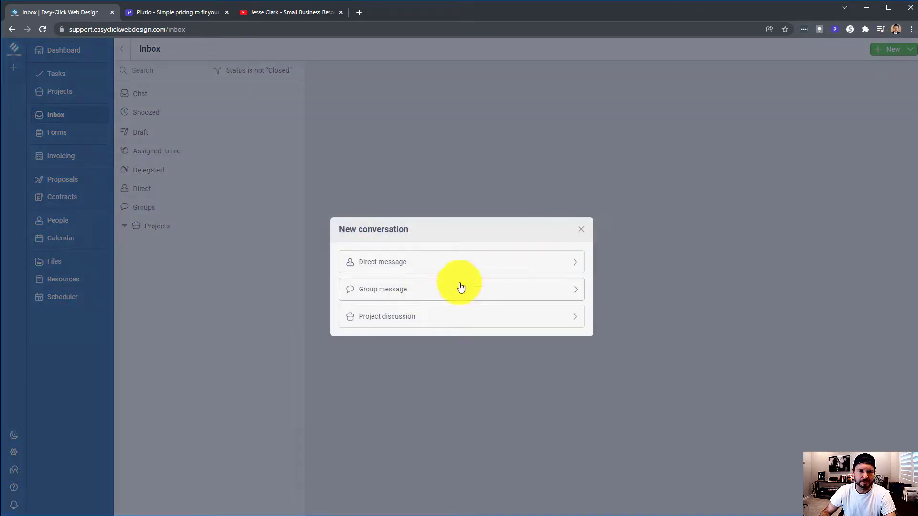
{"action": "left_click", "coordinate": [582, 231]}
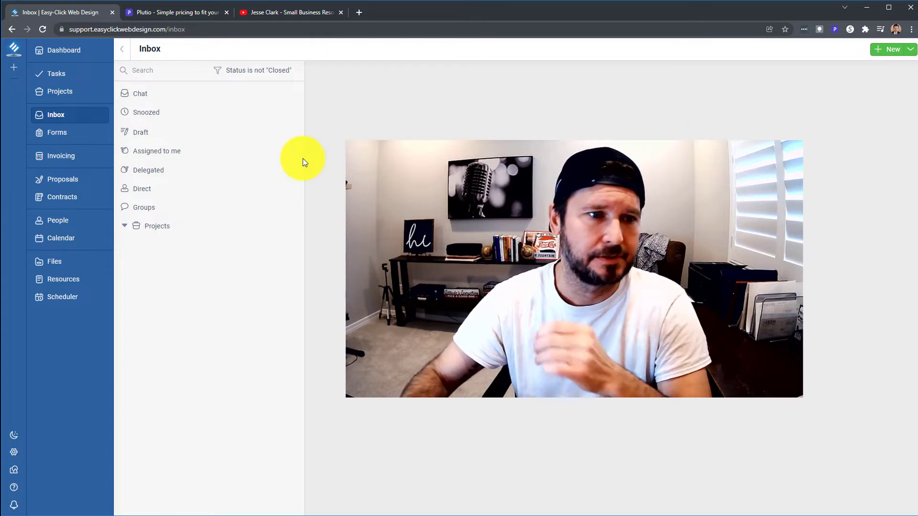
Open the Website Design Request Form's Responses and view the earlier response #1
{"action": "left_click", "coordinate": [57, 133]}
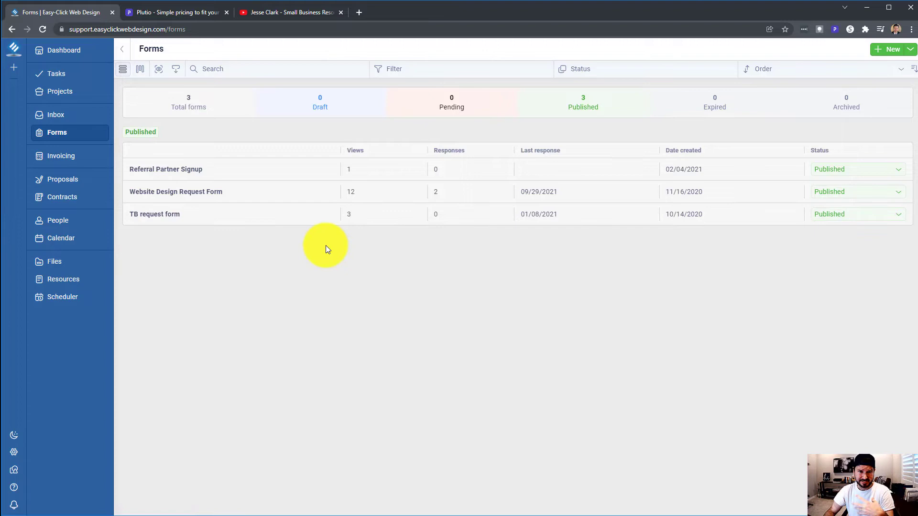
{"action": "left_click", "coordinate": [201, 194]}
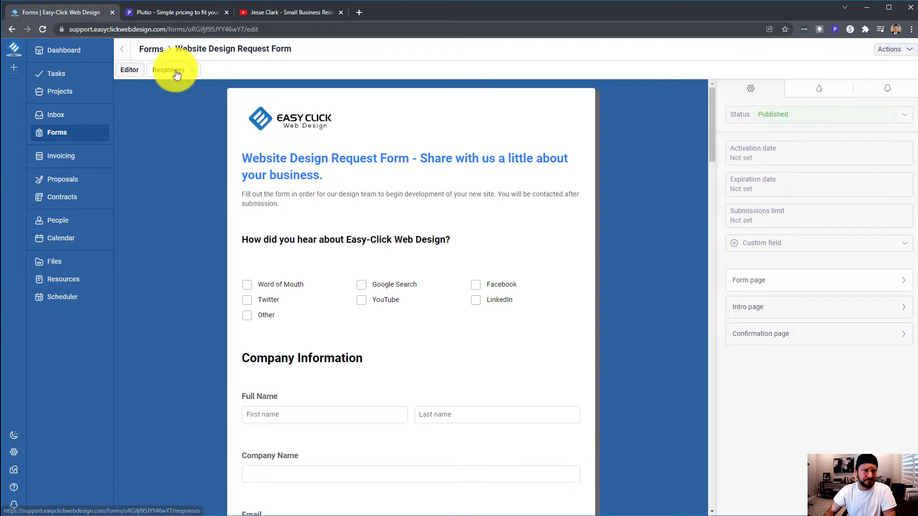
{"action": "left_click", "coordinate": [170, 70]}
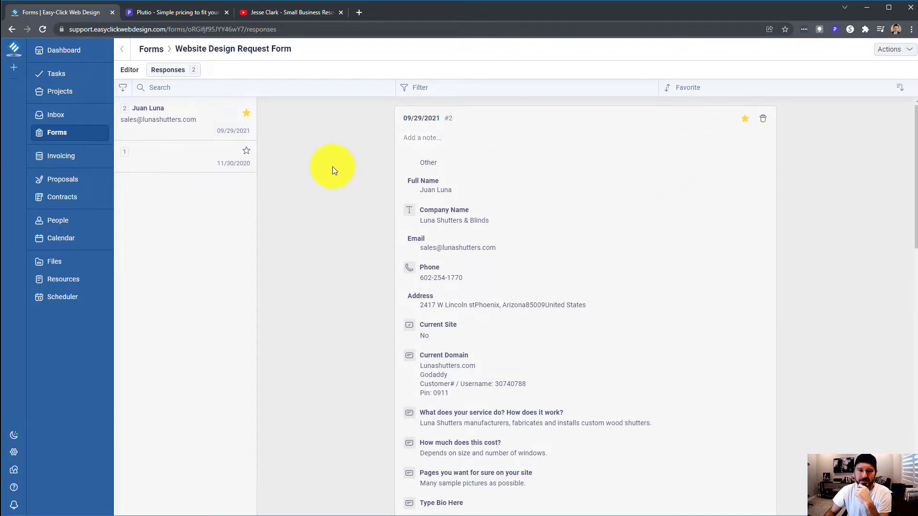
{"action": "left_click", "coordinate": [164, 162]}
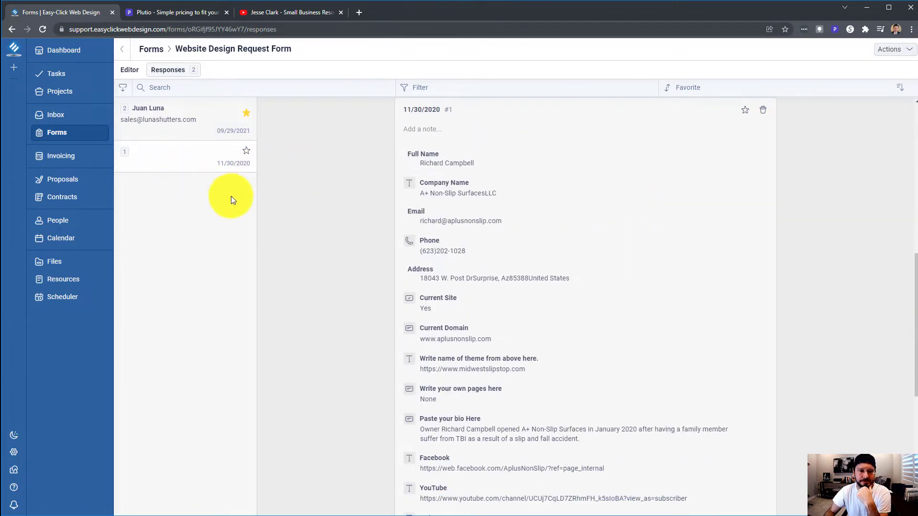
{"action": "scroll", "coordinate": [335, 189], "scroll_direction": "up", "scroll_amount": 6}
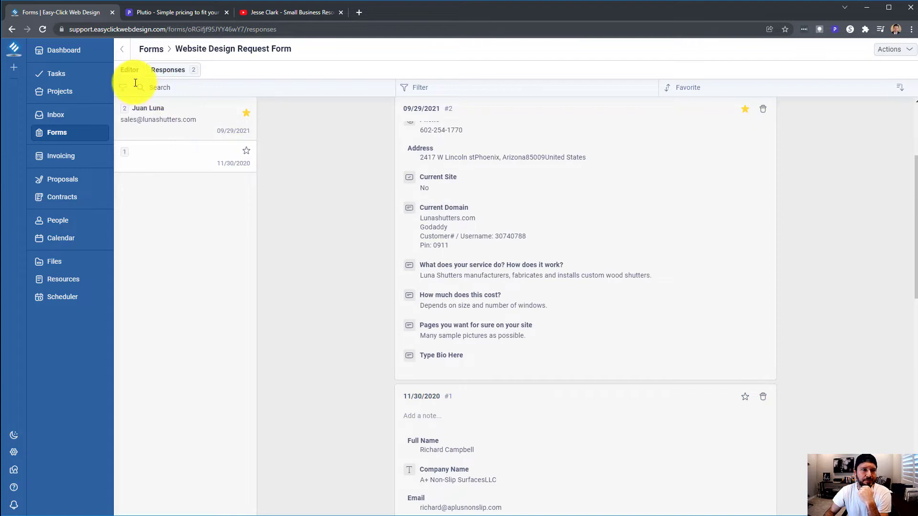
Switch the Website Design Request Form to the Editor, scroll through it, and show style settings
{"action": "left_click", "coordinate": [126, 72]}
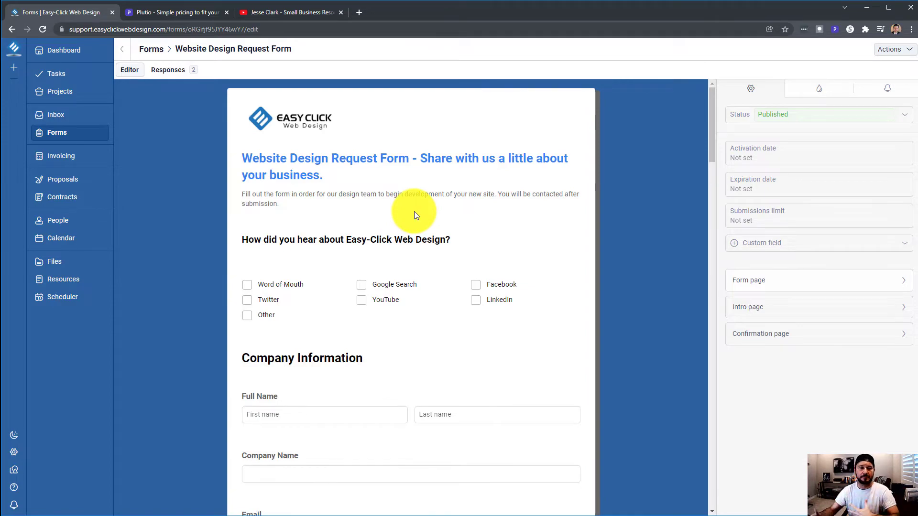
{"action": "scroll", "coordinate": [415, 211], "scroll_direction": "down", "scroll_amount": 10}
{"action": "scroll", "coordinate": [445, 214], "scroll_direction": "down", "scroll_amount": 10}
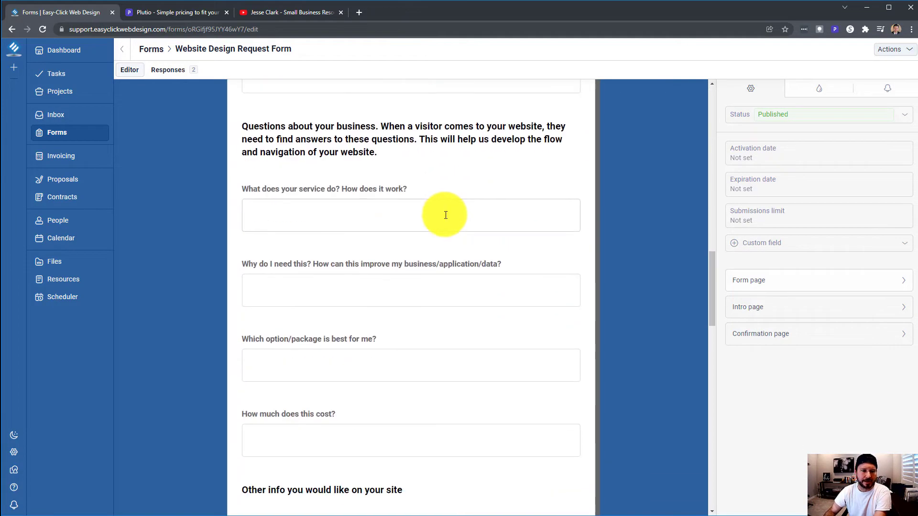
{"action": "scroll", "coordinate": [443, 215], "scroll_direction": "up", "scroll_amount": 16}
{"action": "scroll", "coordinate": [440, 218], "scroll_direction": "up", "scroll_amount": 5}
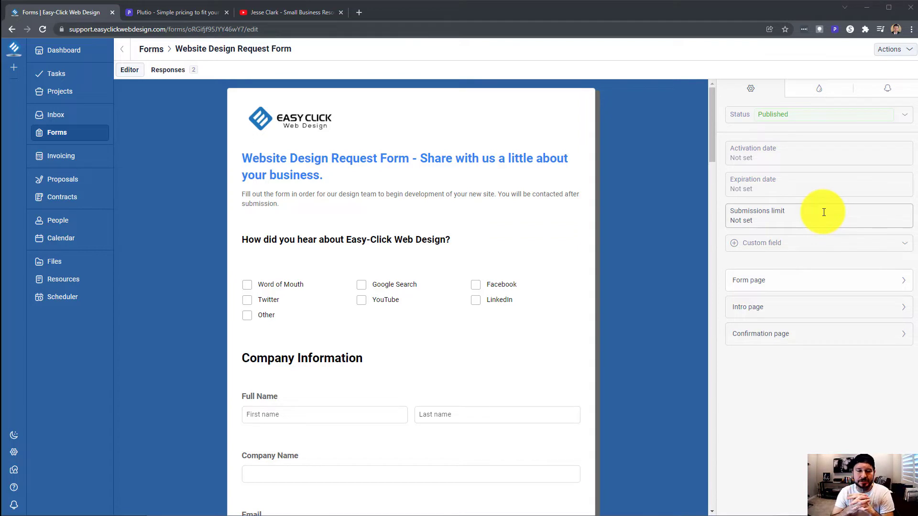
{"action": "left_click", "coordinate": [820, 88]}
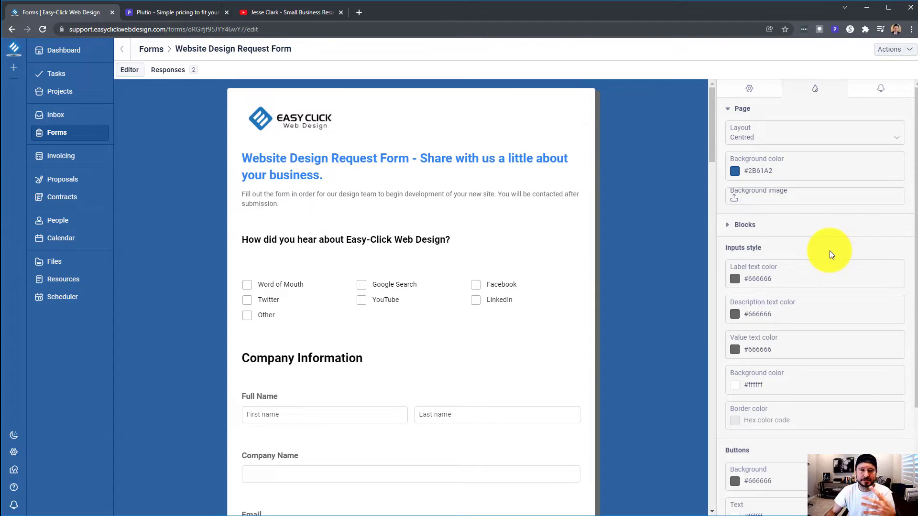
Filter the invoices list to Not Paid invoices
{"action": "left_click", "coordinate": [75, 163]}
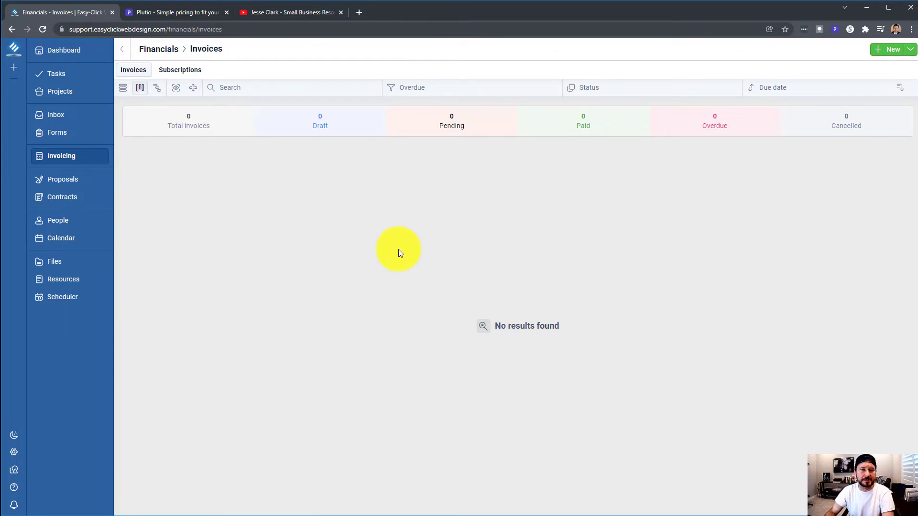
{"action": "left_click", "coordinate": [471, 85]}
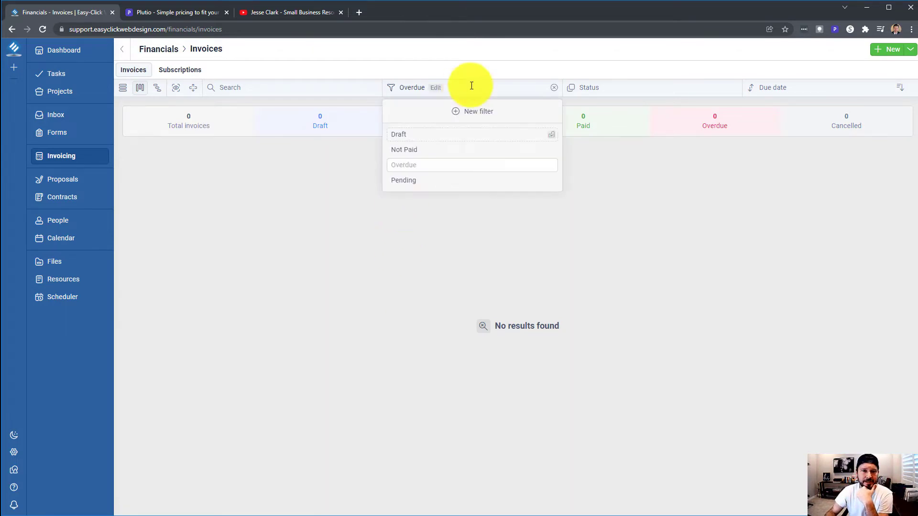
{"action": "left_click", "coordinate": [438, 151]}
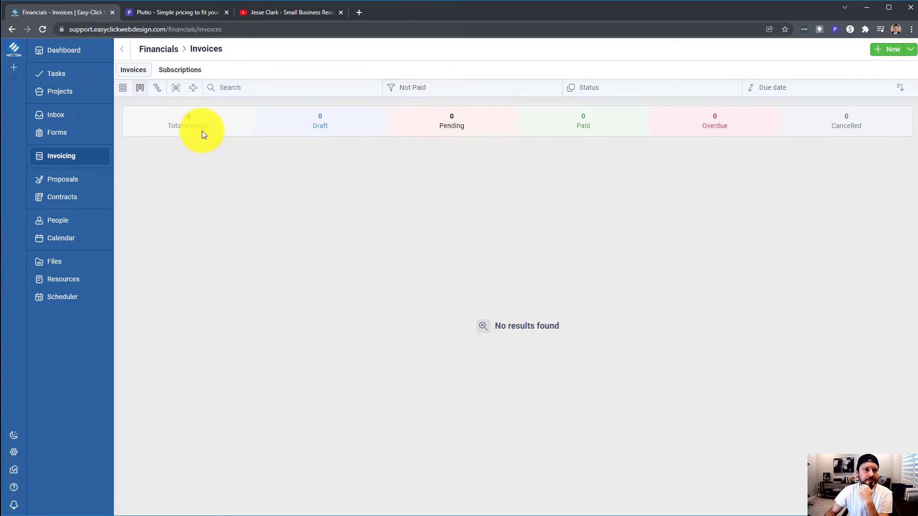
Filter subscriptions to Annual, then Monthly, ending on Past Due/Failed
{"action": "left_click", "coordinate": [180, 70]}
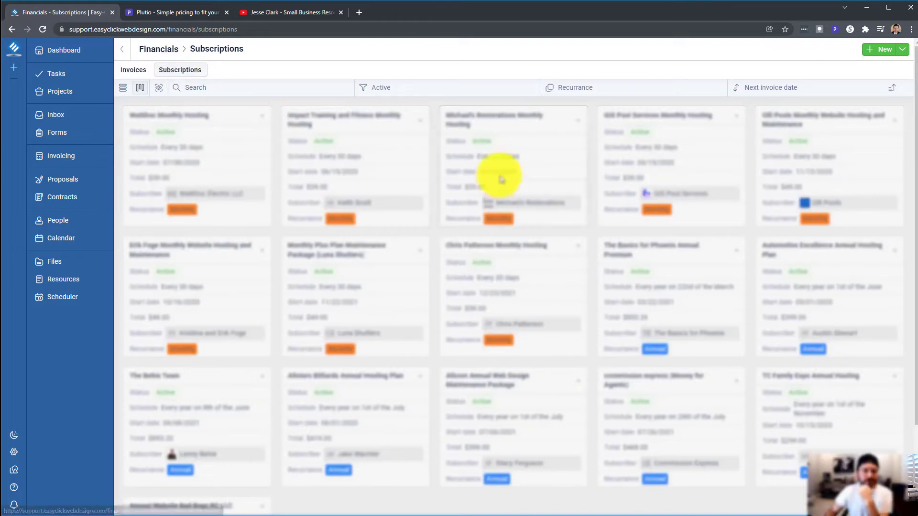
{"action": "left_click", "coordinate": [496, 85]}
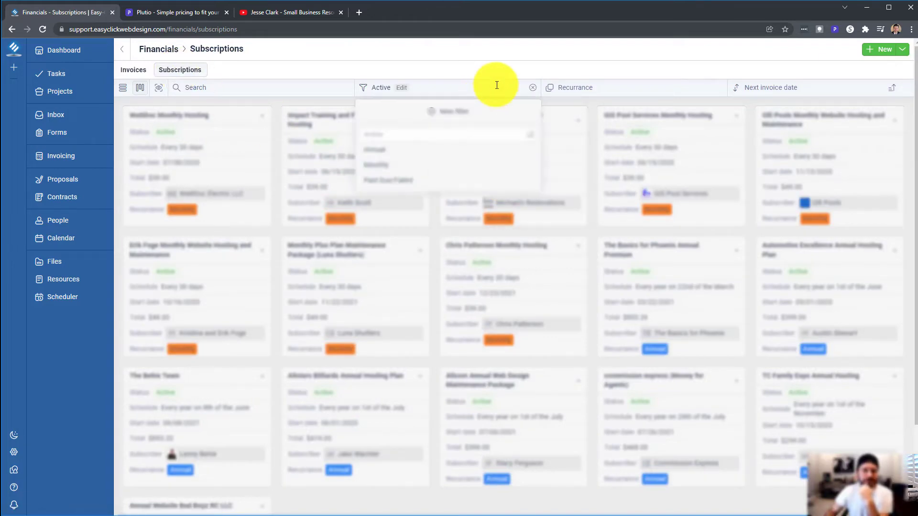
{"action": "left_click", "coordinate": [414, 152]}
{"action": "left_click", "coordinate": [451, 87]}
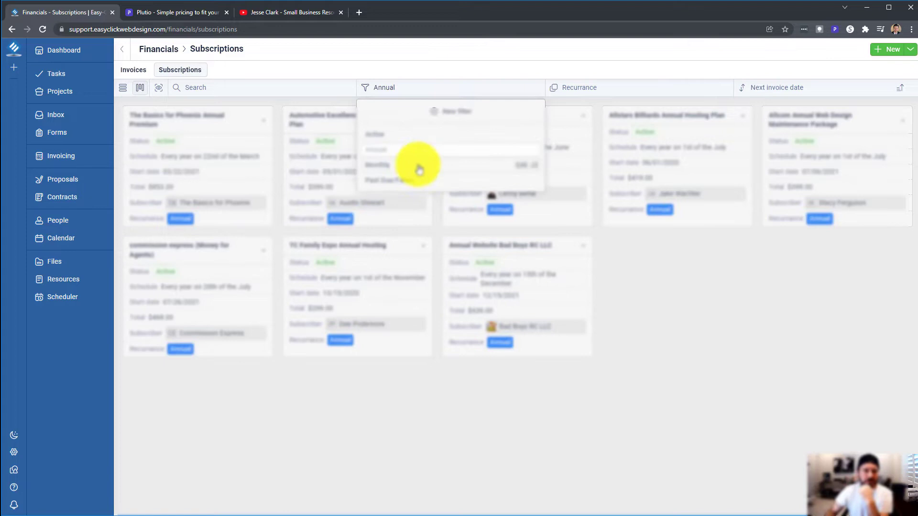
{"action": "left_click", "coordinate": [419, 168]}
{"action": "left_click", "coordinate": [473, 88]}
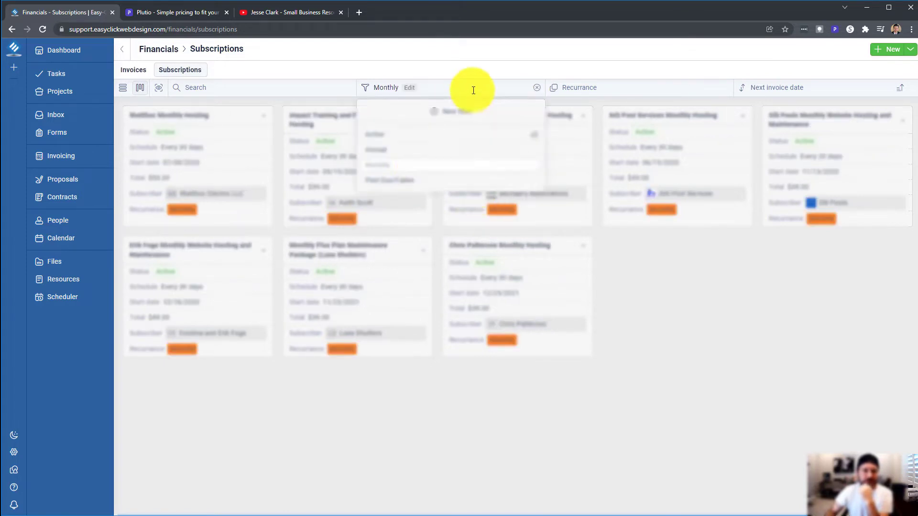
{"action": "left_click", "coordinate": [417, 180]}
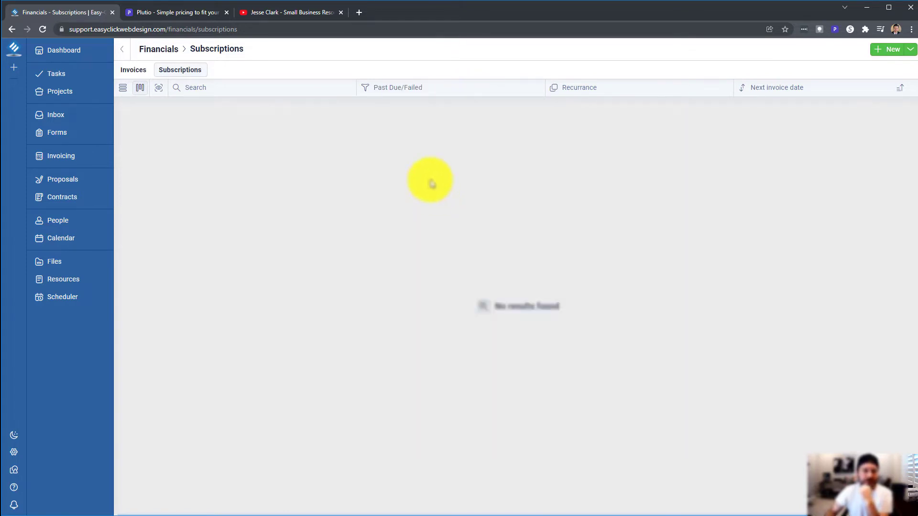
{"action": "left_click", "coordinate": [449, 88]}
{"action": "left_click", "coordinate": [218, 122]}
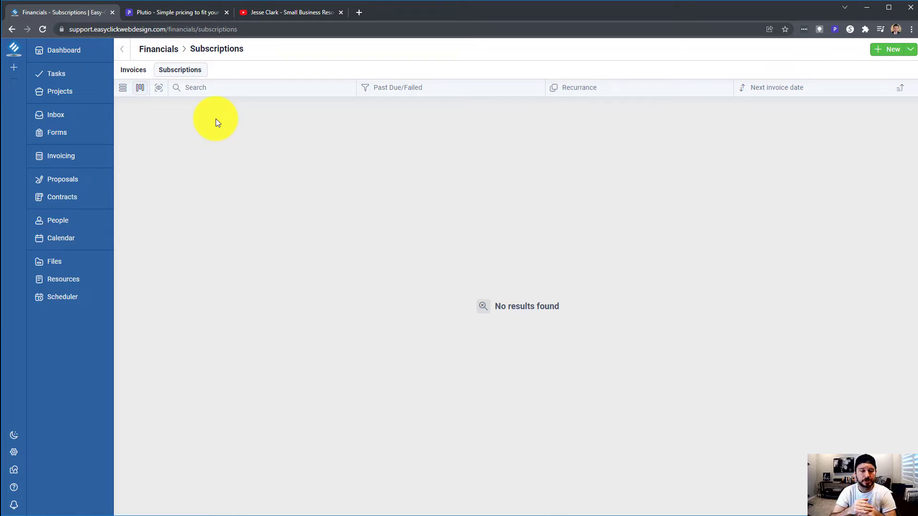
Open the New Client Services proposal from Proposals and scroll through its pricing items
{"action": "left_click", "coordinate": [72, 180]}
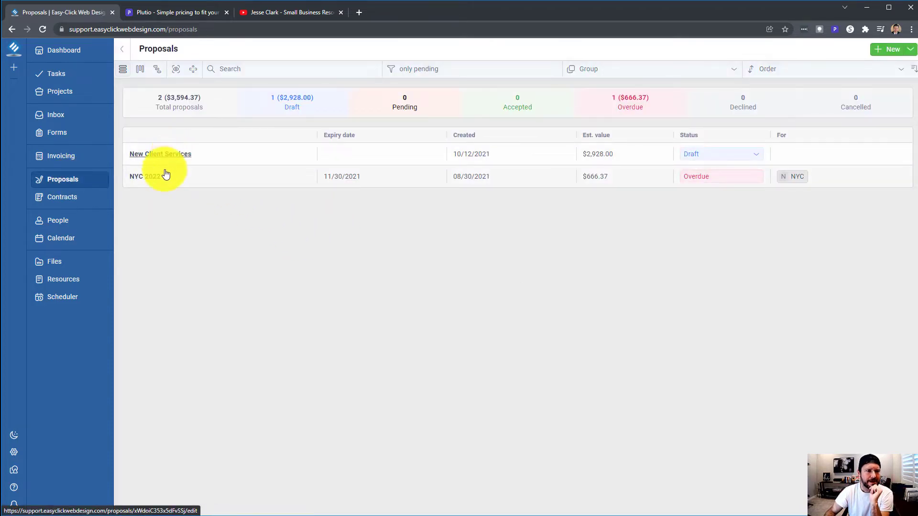
{"action": "left_click", "coordinate": [165, 155]}
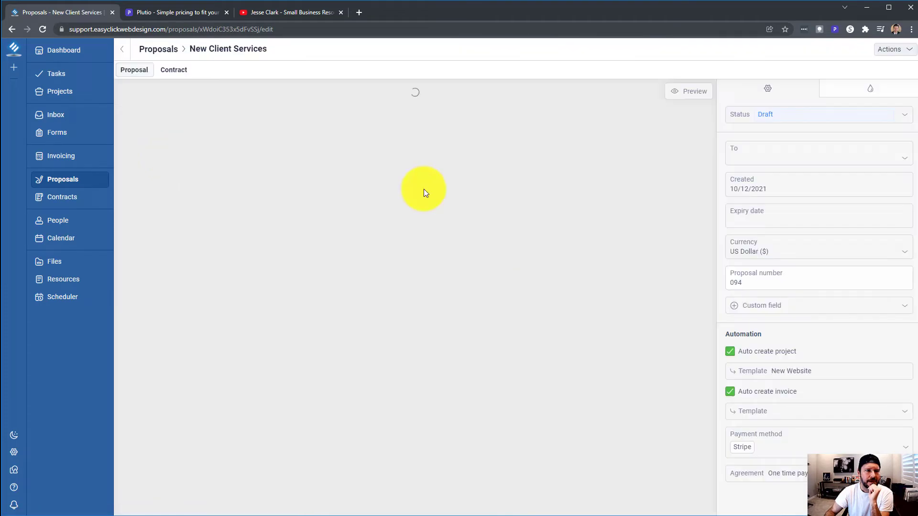
{"action": "scroll", "coordinate": [423, 190], "scroll_direction": "down", "scroll_amount": 15}
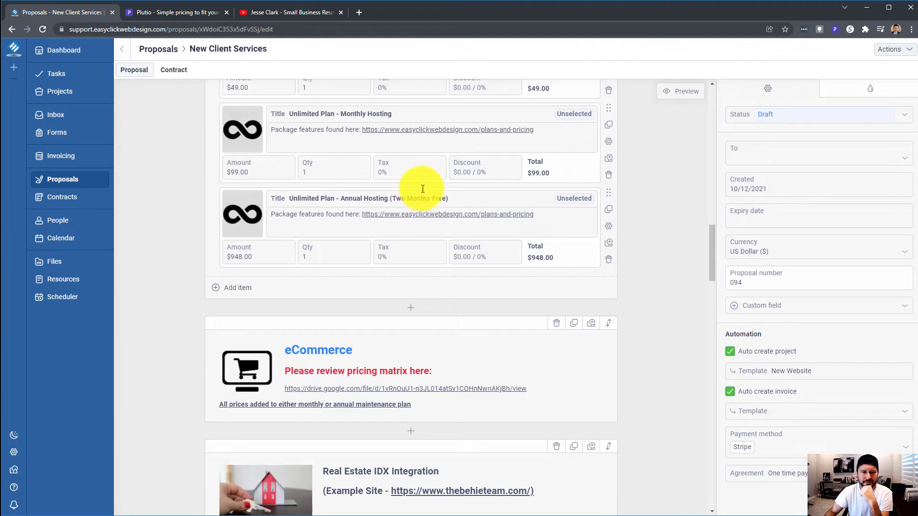
{"action": "scroll", "coordinate": [420, 189], "scroll_direction": "up", "scroll_amount": 15}
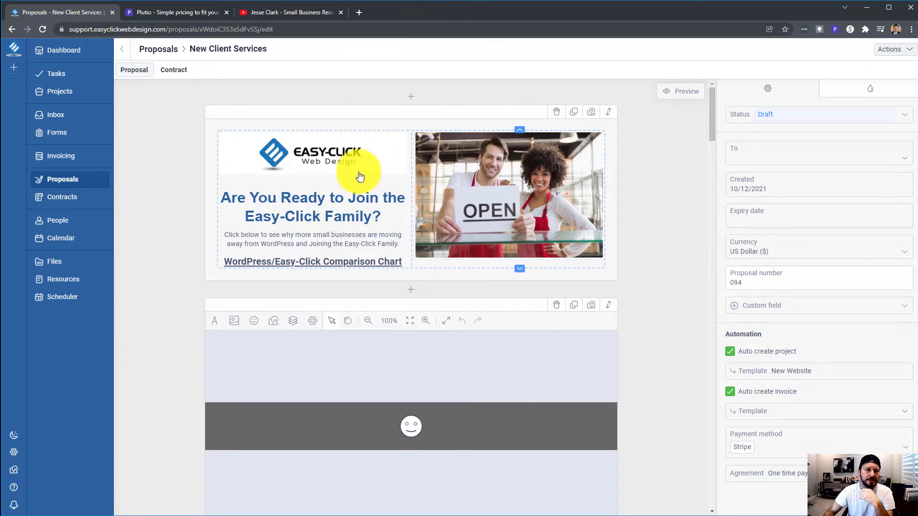
Review the proposal's attached contract, then go back to the Proposal tab
{"action": "left_click", "coordinate": [175, 71]}
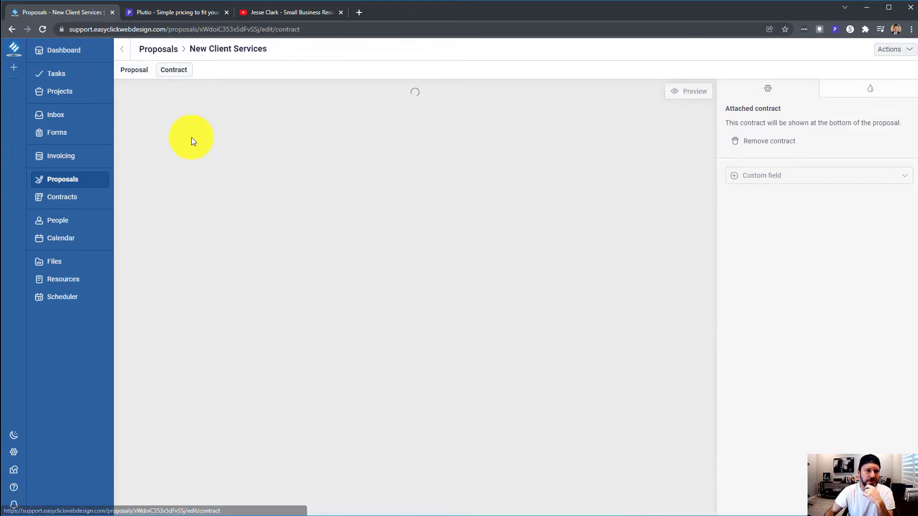
{"action": "scroll", "coordinate": [162, 173], "scroll_direction": "down", "scroll_amount": 1}
{"action": "scroll", "coordinate": [153, 134], "scroll_direction": "up", "scroll_amount": 1}
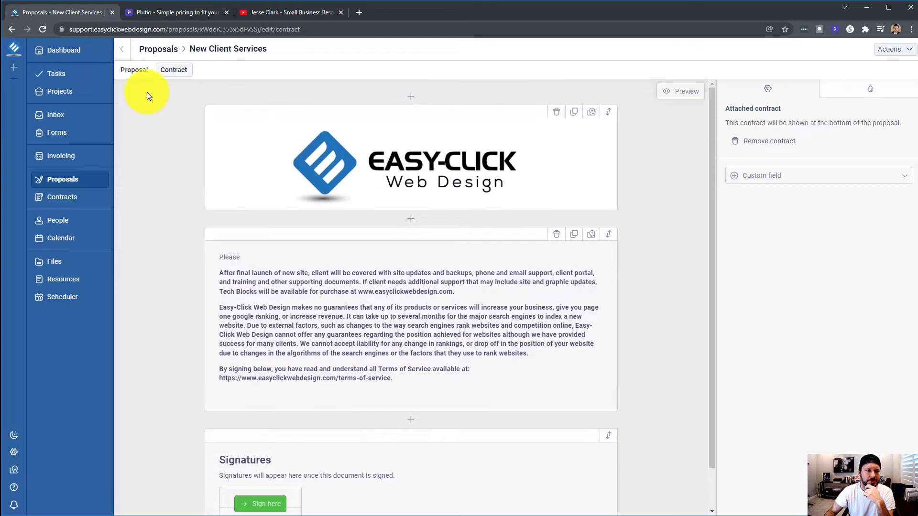
{"action": "left_click", "coordinate": [134, 70]}
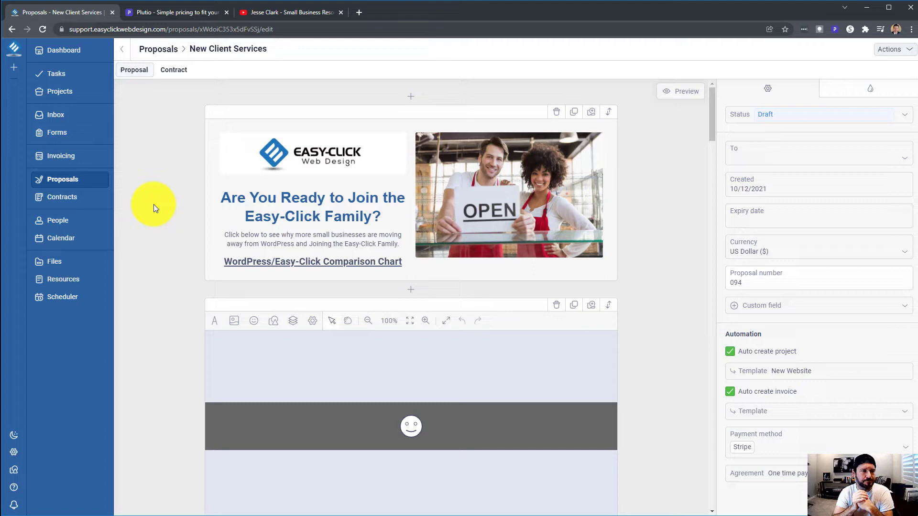
Look at the Contracts list, then return to the Proposals list
{"action": "left_click", "coordinate": [69, 198]}
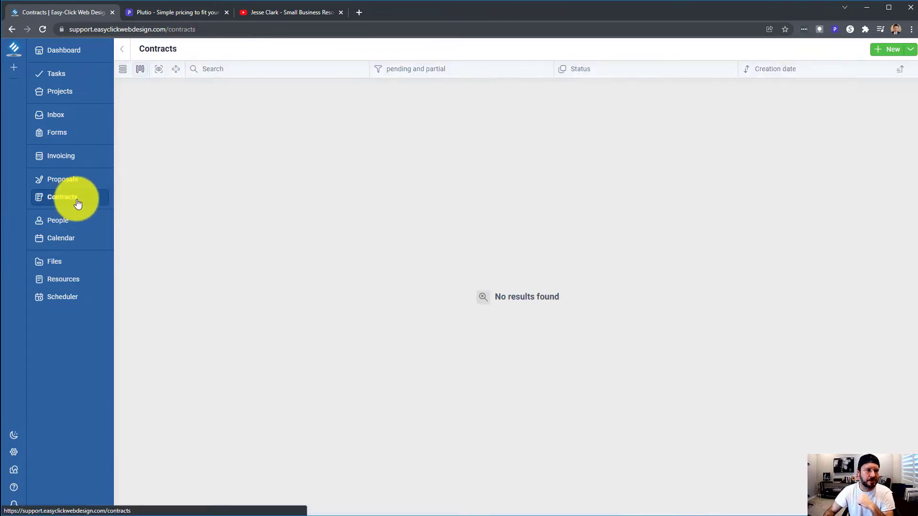
{"action": "left_click", "coordinate": [72, 181]}
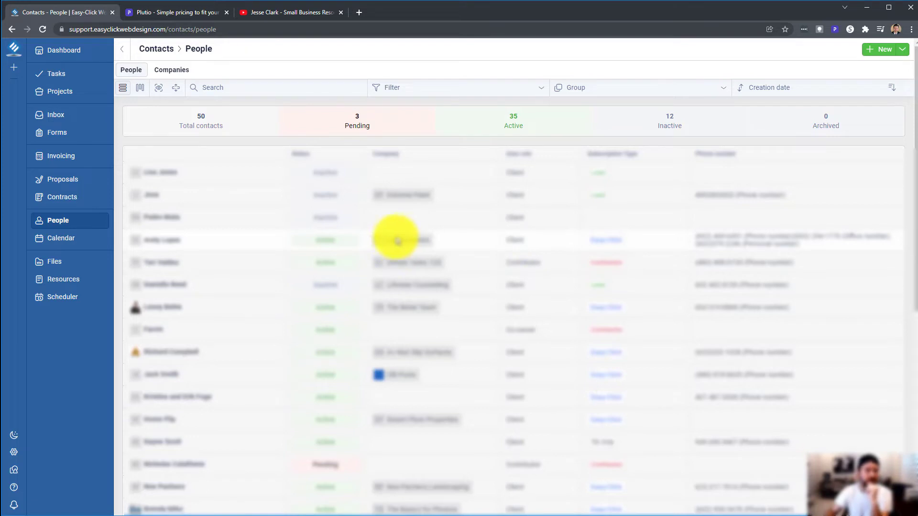
Check the contacts Import/Export options and toggle between card and table views
{"action": "left_click", "coordinate": [176, 89]}
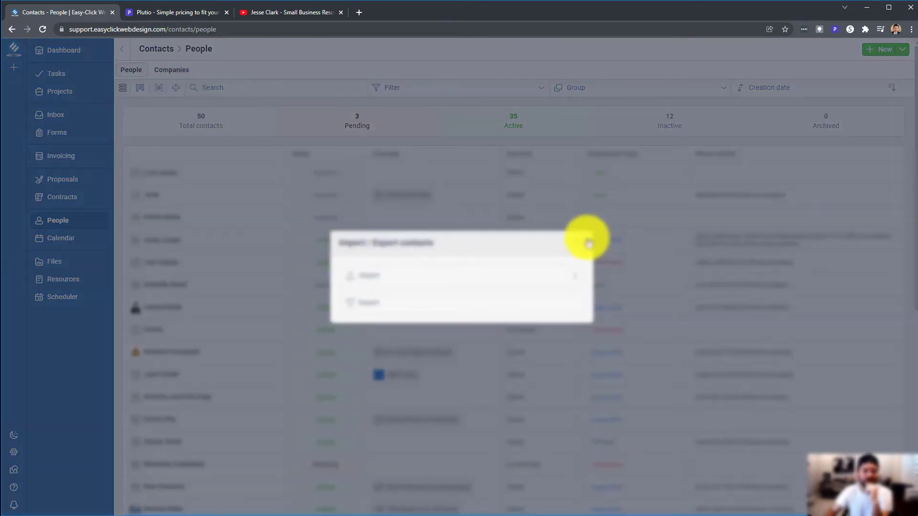
{"action": "left_click", "coordinate": [585, 240]}
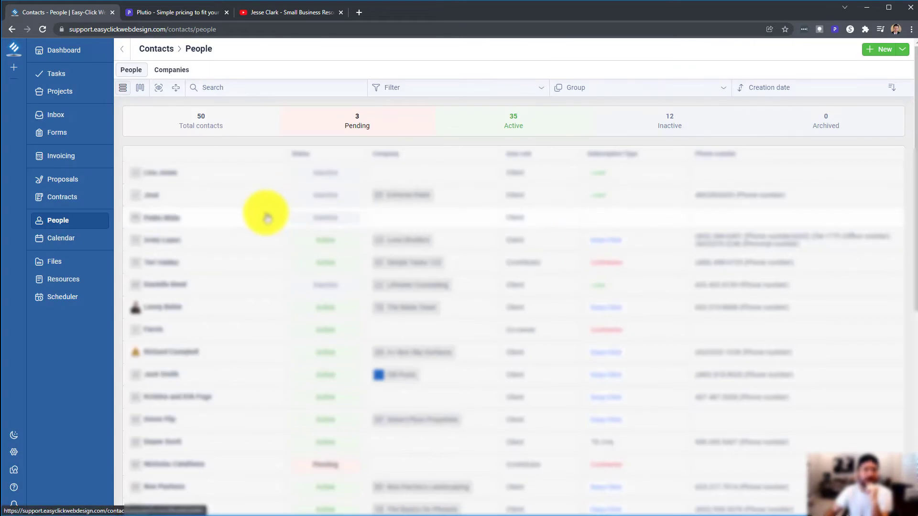
{"action": "left_click", "coordinate": [138, 91]}
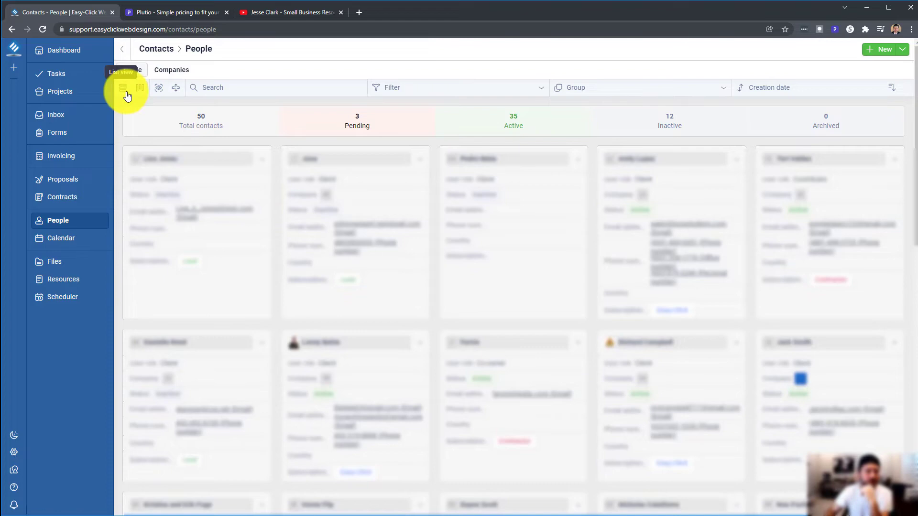
{"action": "left_click", "coordinate": [124, 92]}
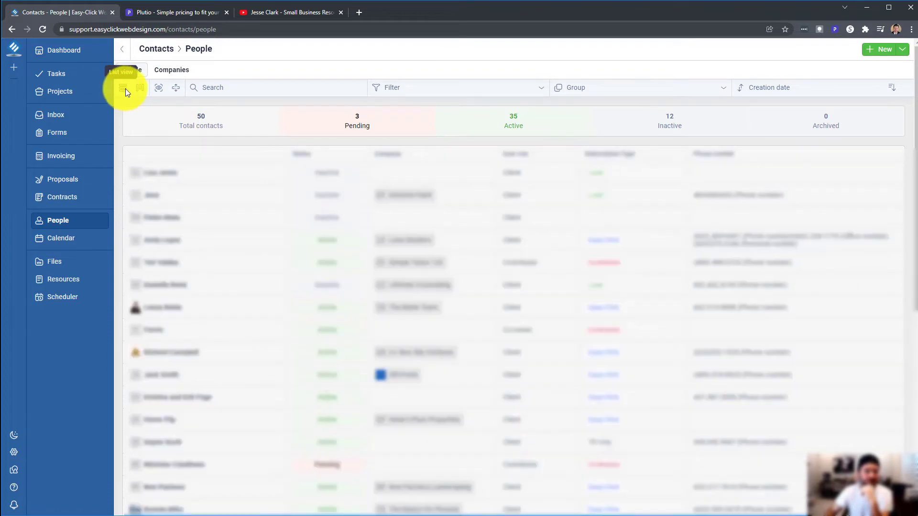
Inspect the contacts View editor columns, then go to the Calendar
{"action": "left_click", "coordinate": [159, 89]}
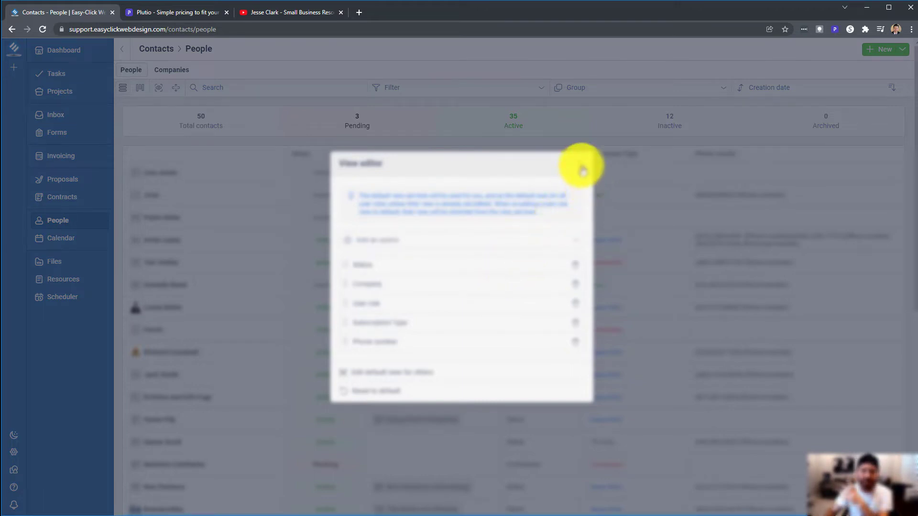
{"action": "left_click", "coordinate": [582, 165]}
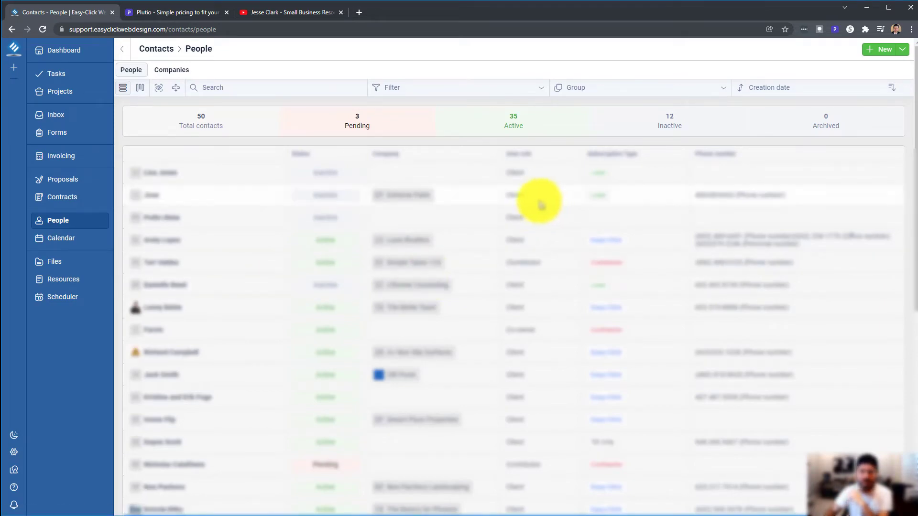
{"action": "scroll", "coordinate": [410, 242], "scroll_direction": "down", "scroll_amount": 4}
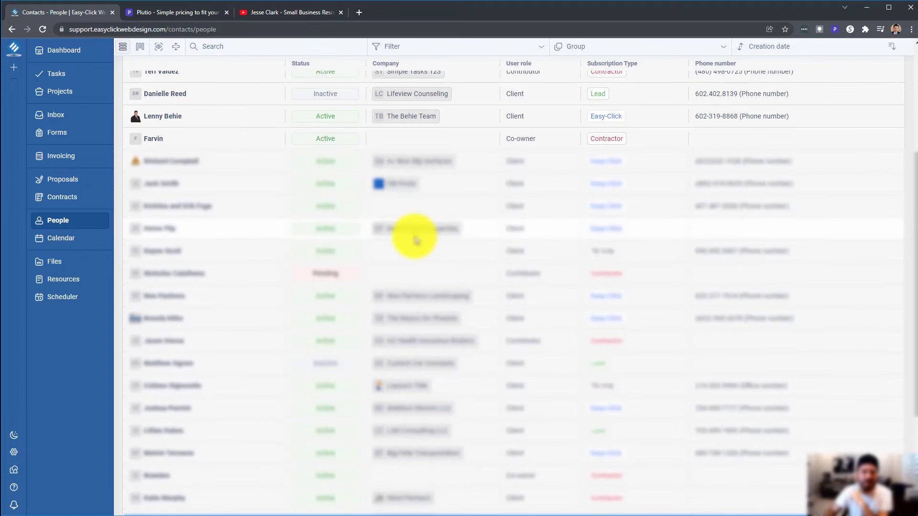
{"action": "scroll", "coordinate": [416, 240], "scroll_direction": "up", "scroll_amount": 4}
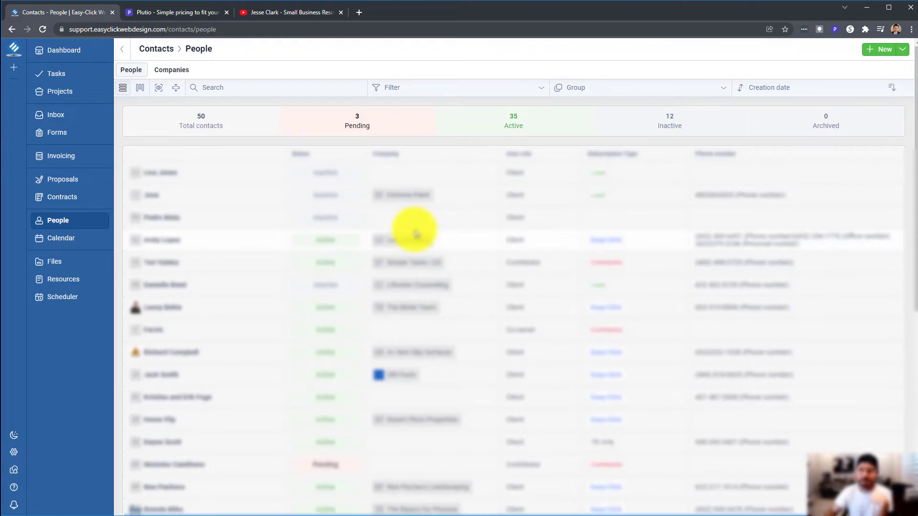
{"action": "left_click", "coordinate": [64, 238]}
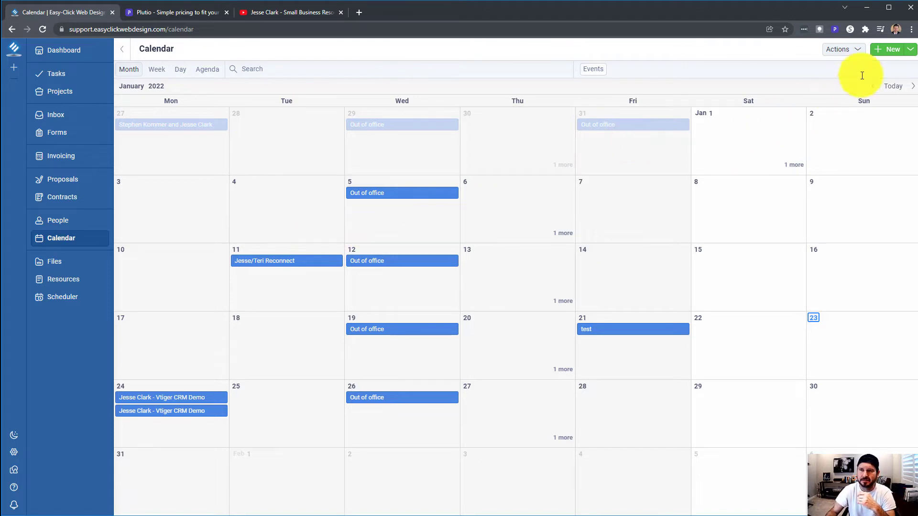
Glance at the Calendar's connection and sync actions, then go to the Files page
{"action": "left_click", "coordinate": [854, 55]}
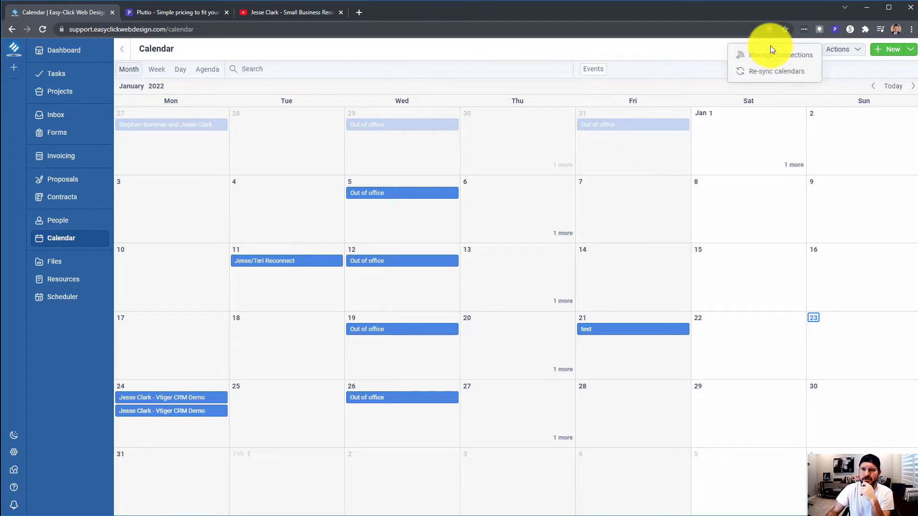
{"action": "left_click", "coordinate": [653, 52]}
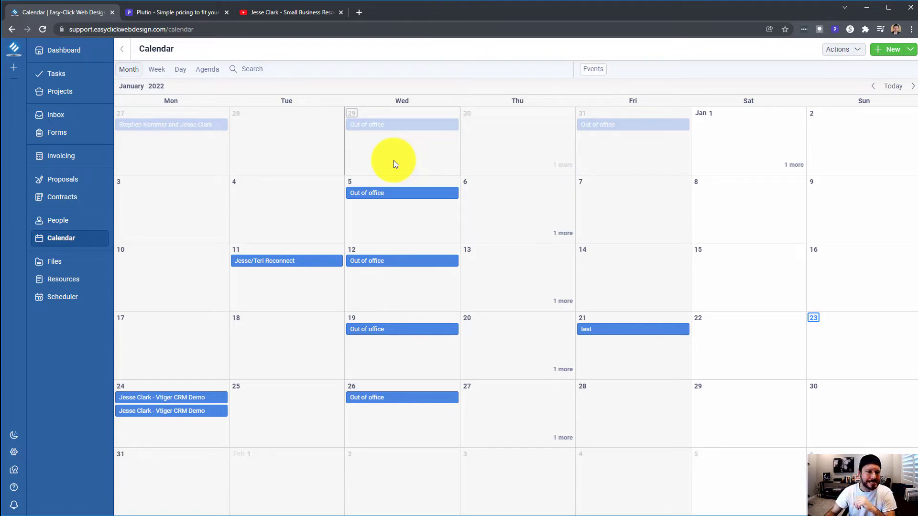
{"action": "left_click", "coordinate": [54, 263]}
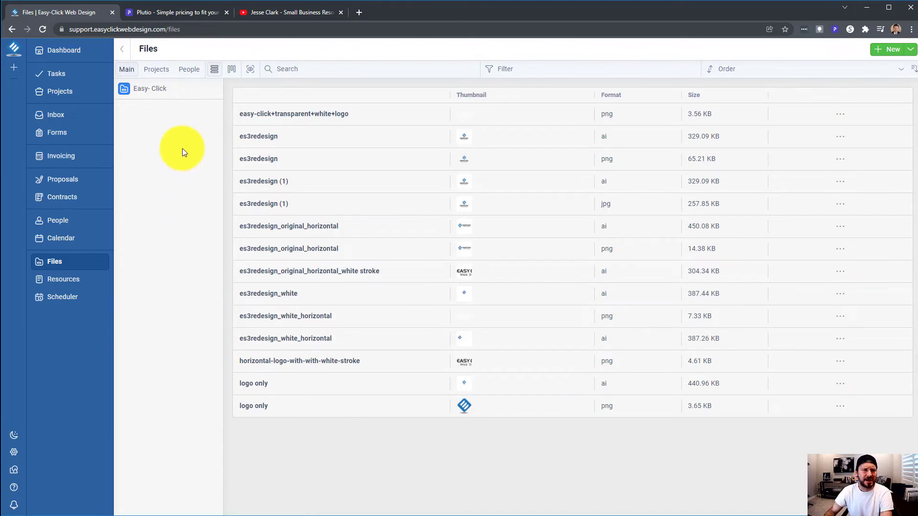
Browse files as thumbnails and by project, back to Main, then open Resources
{"action": "left_click", "coordinate": [232, 69]}
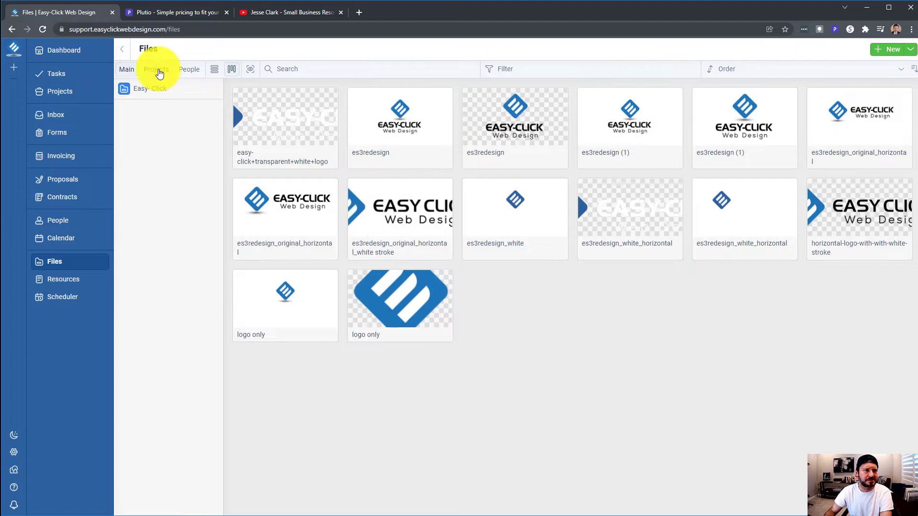
{"action": "left_click", "coordinate": [157, 70]}
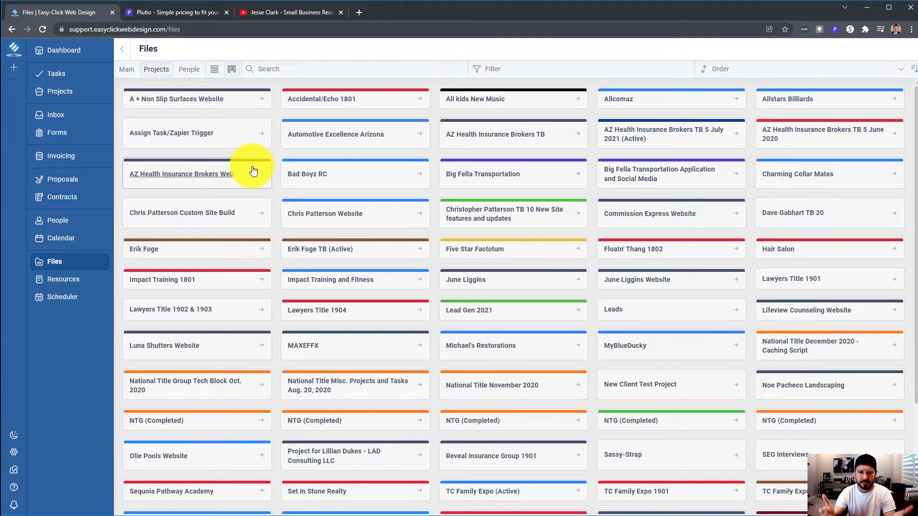
{"action": "scroll", "coordinate": [418, 184], "scroll_direction": "down", "scroll_amount": 3}
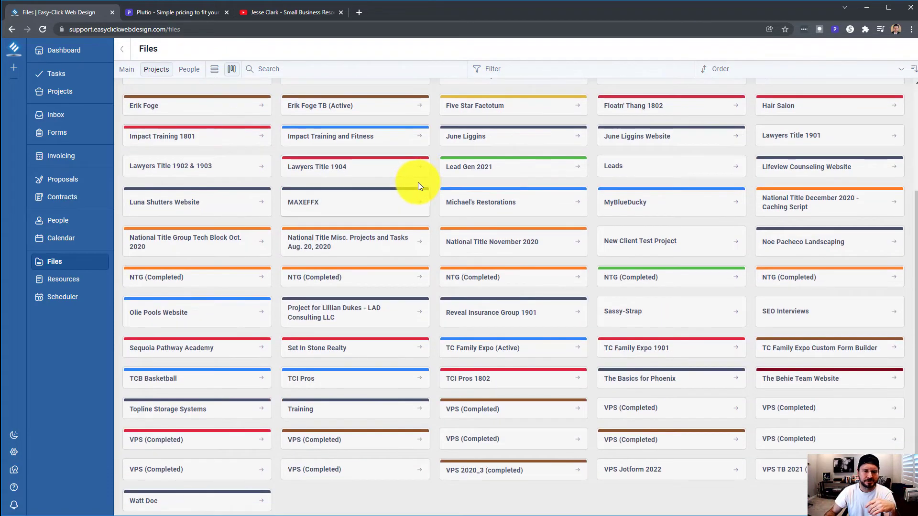
{"action": "scroll", "coordinate": [418, 186], "scroll_direction": "up", "scroll_amount": 3}
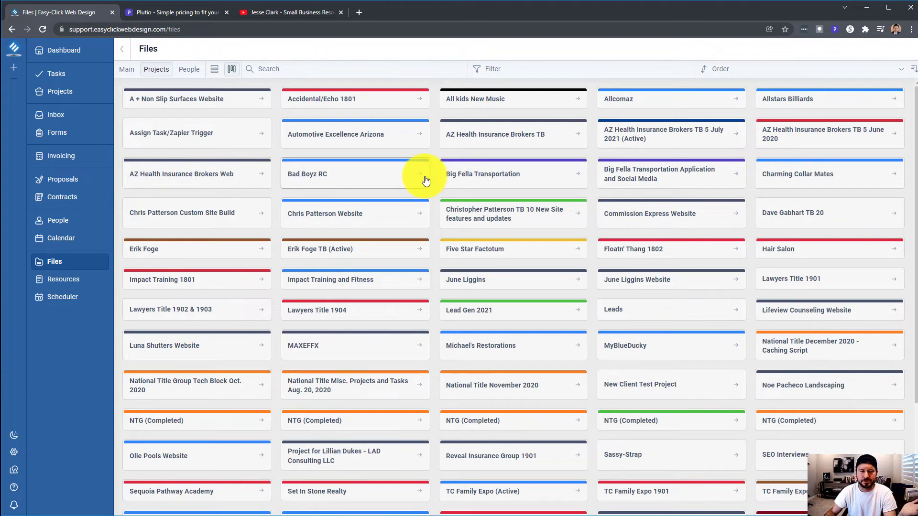
{"action": "left_click", "coordinate": [126, 68]}
{"action": "left_click", "coordinate": [76, 283]}
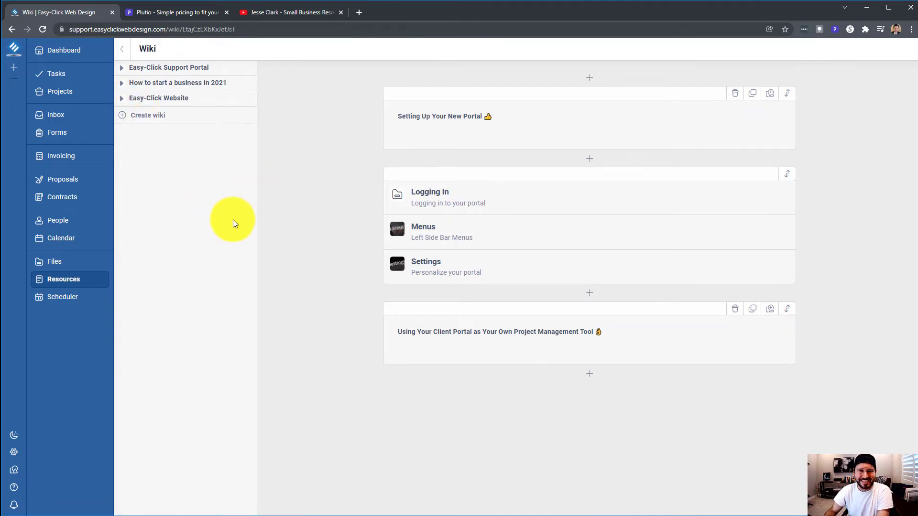
Expand and collapse the Easy-Click Support Portal and How to start a business in 2021 wiki sections
{"action": "left_click", "coordinate": [124, 70]}
{"action": "left_click", "coordinate": [124, 69]}
{"action": "left_click", "coordinate": [126, 82]}
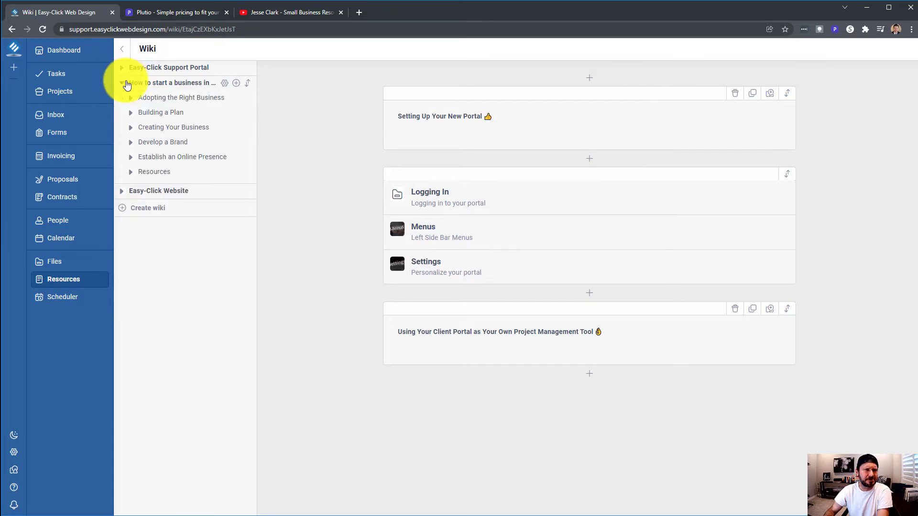
{"action": "left_click", "coordinate": [126, 82]}
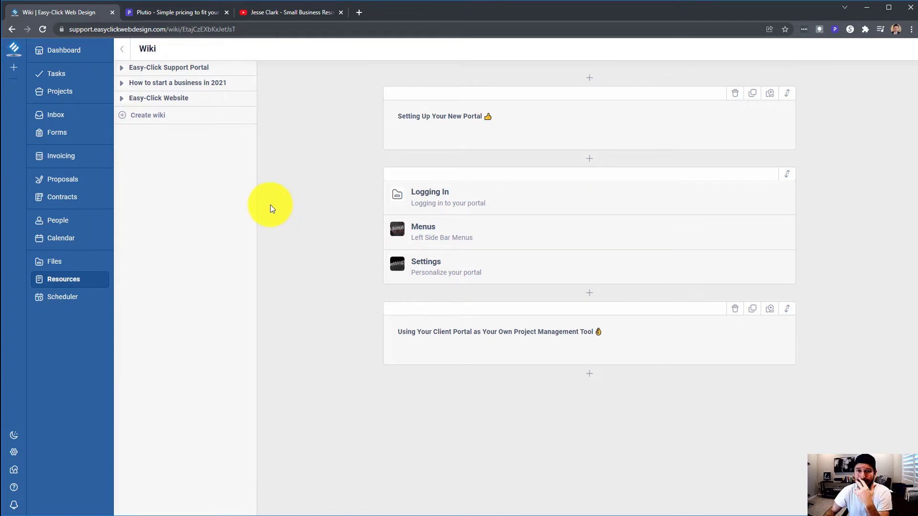
Open the New Consultation scheduler and preview January 28's booking time slots
{"action": "left_click", "coordinate": [71, 301]}
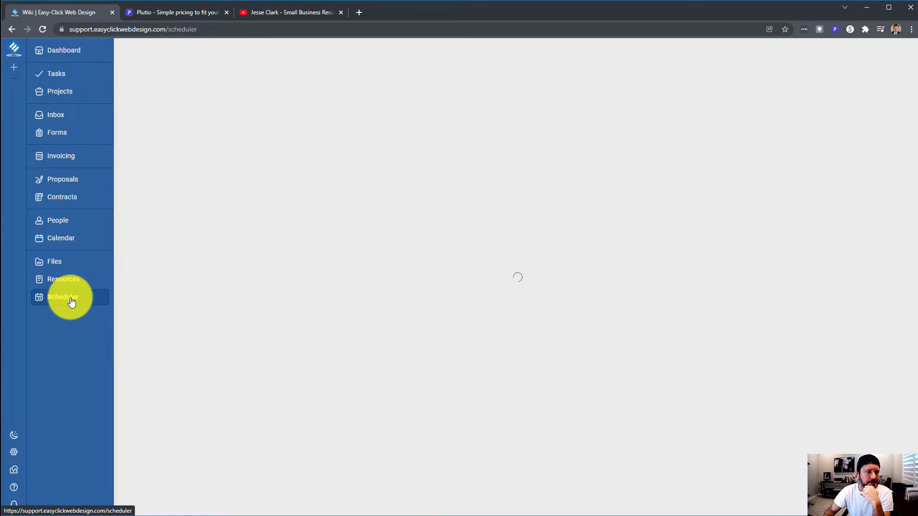
{"action": "left_click", "coordinate": [148, 161]}
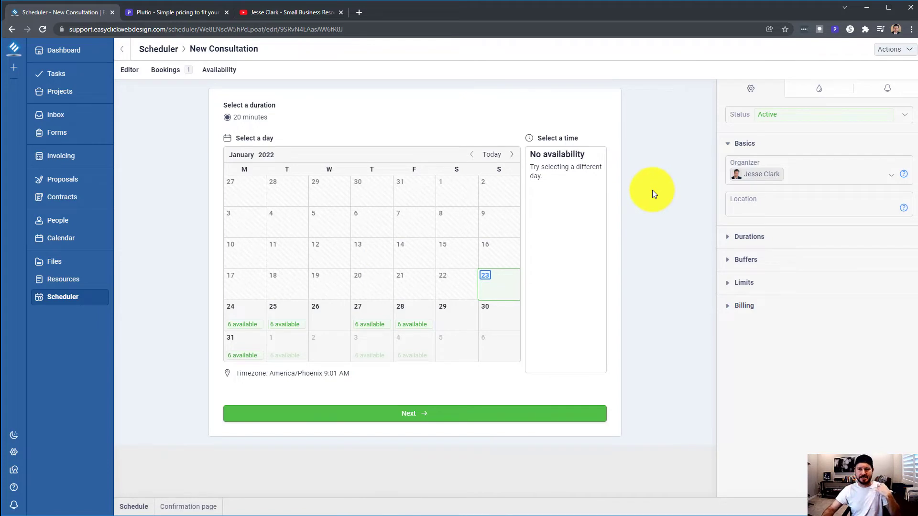
{"action": "left_click", "coordinate": [893, 50]}
{"action": "left_click", "coordinate": [647, 148]}
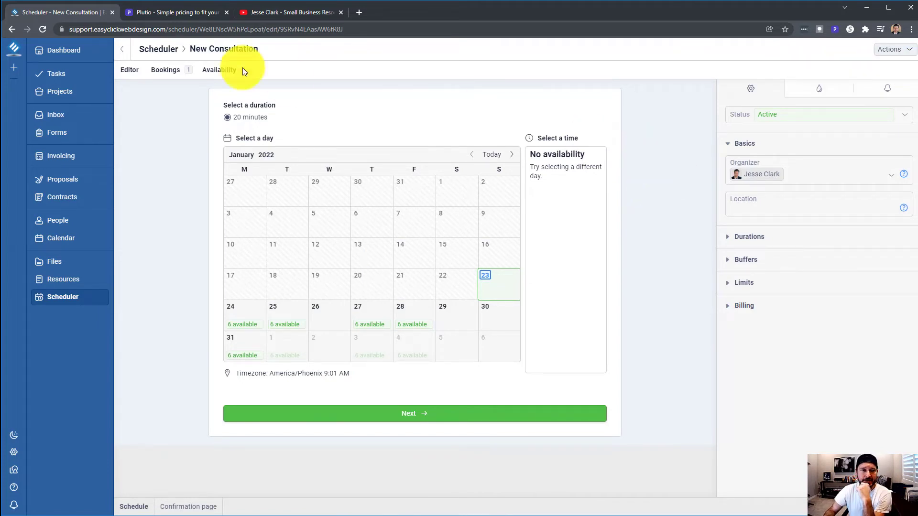
{"action": "left_click", "coordinate": [131, 72]}
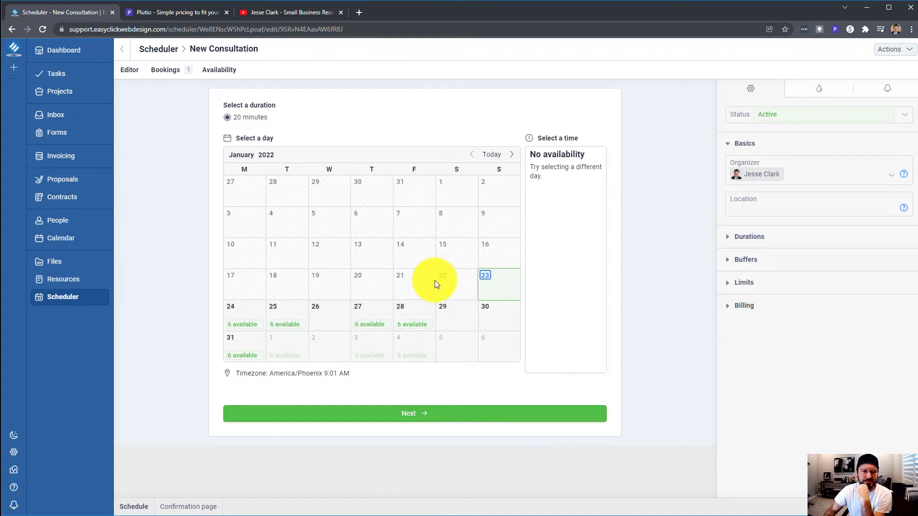
{"action": "left_click", "coordinate": [415, 326]}
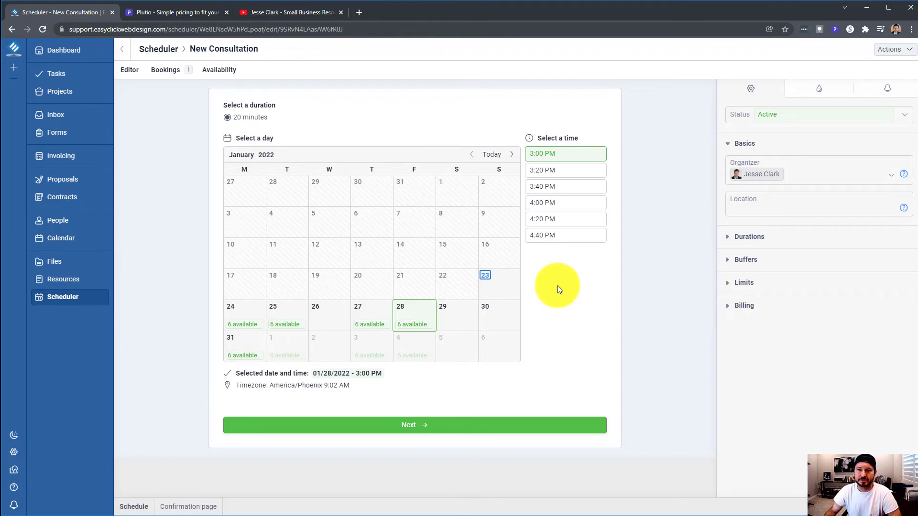
Check the scheduler's weekly availability and its Durations, Buffers and Limits settings
{"action": "left_click", "coordinate": [226, 72]}
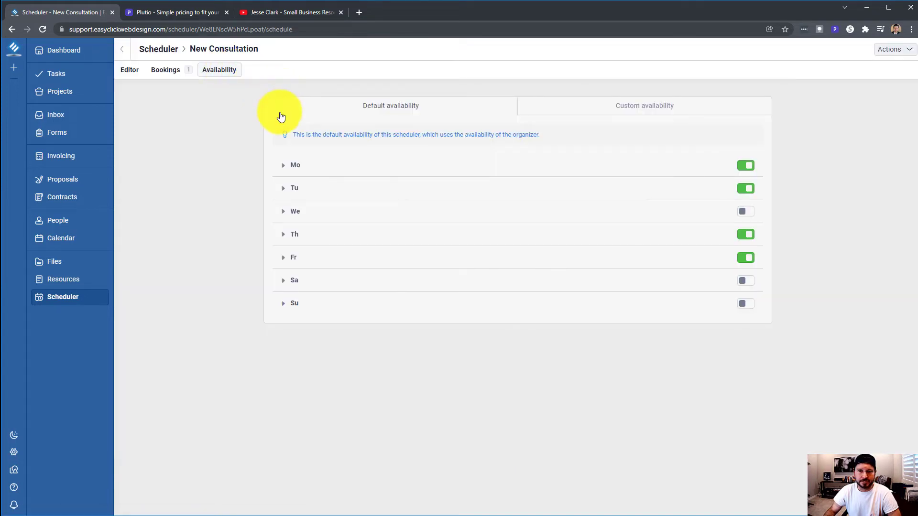
{"action": "left_click", "coordinate": [128, 70]}
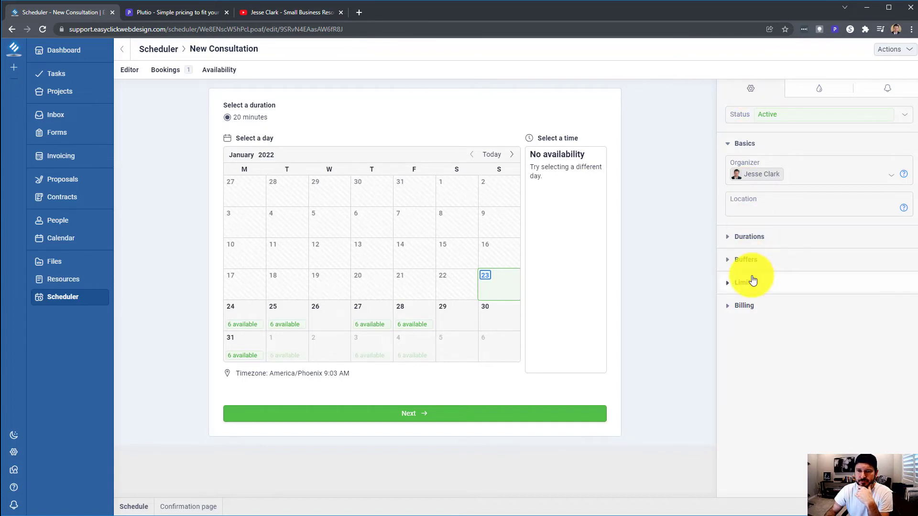
{"action": "left_click", "coordinate": [728, 239]}
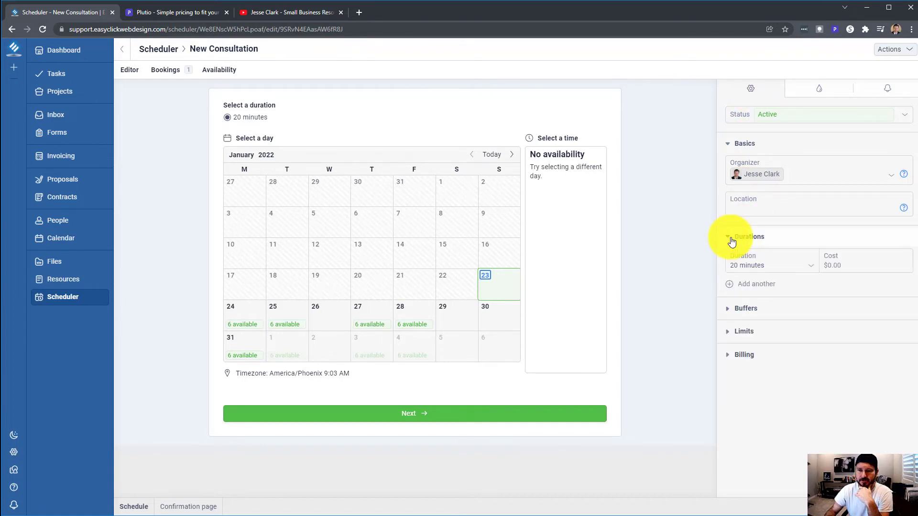
{"action": "left_click", "coordinate": [731, 241]}
{"action": "left_click", "coordinate": [730, 265]}
{"action": "left_click", "coordinate": [728, 261]}
{"action": "left_click", "coordinate": [727, 287]}
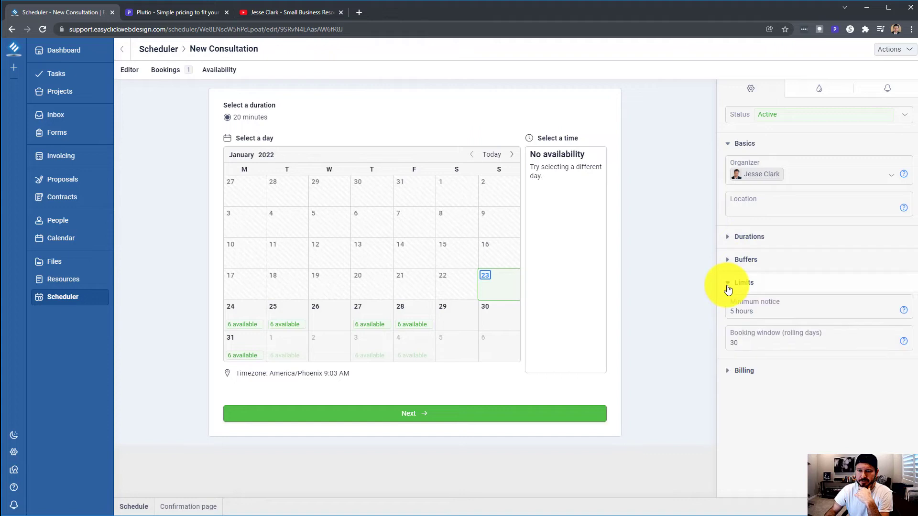
{"action": "left_click", "coordinate": [728, 290]}
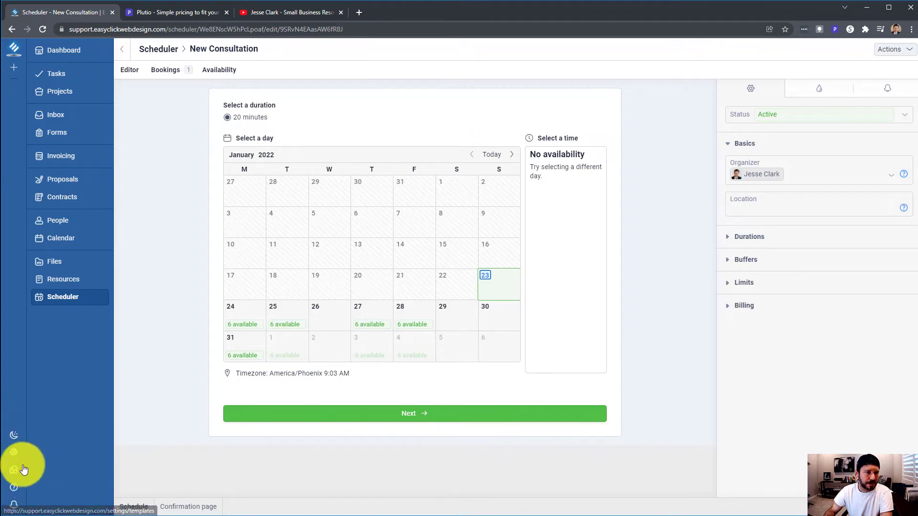
Try the app in dark mode, then switch back to light mode
{"action": "left_click", "coordinate": [14, 440]}
{"action": "left_click", "coordinate": [14, 440]}
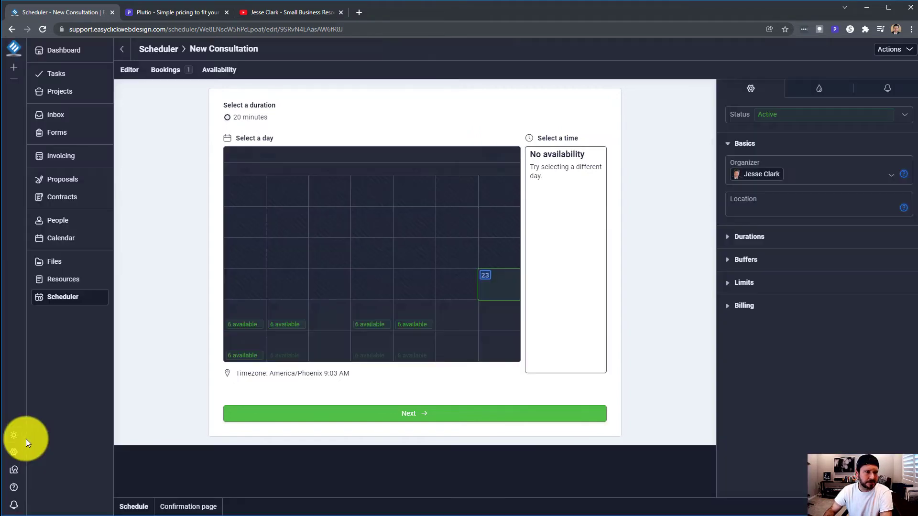
{"action": "left_click", "coordinate": [18, 440]}
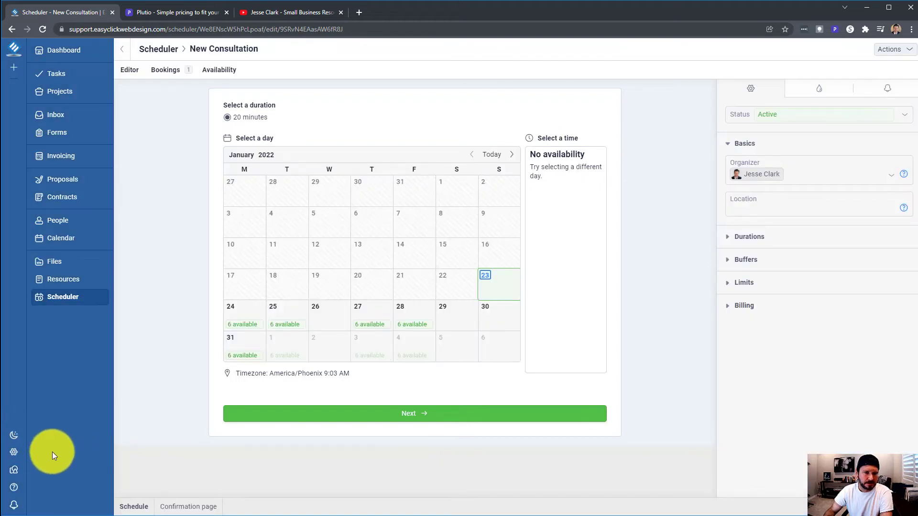
Step through My availability and Billing and plans settings, then scroll Workspace details
{"action": "left_click", "coordinate": [13, 453]}
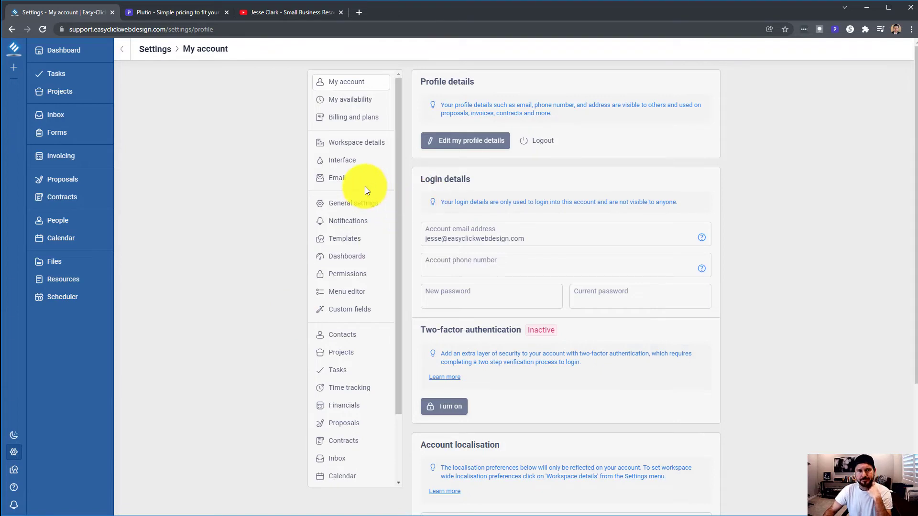
{"action": "left_click", "coordinate": [359, 110]}
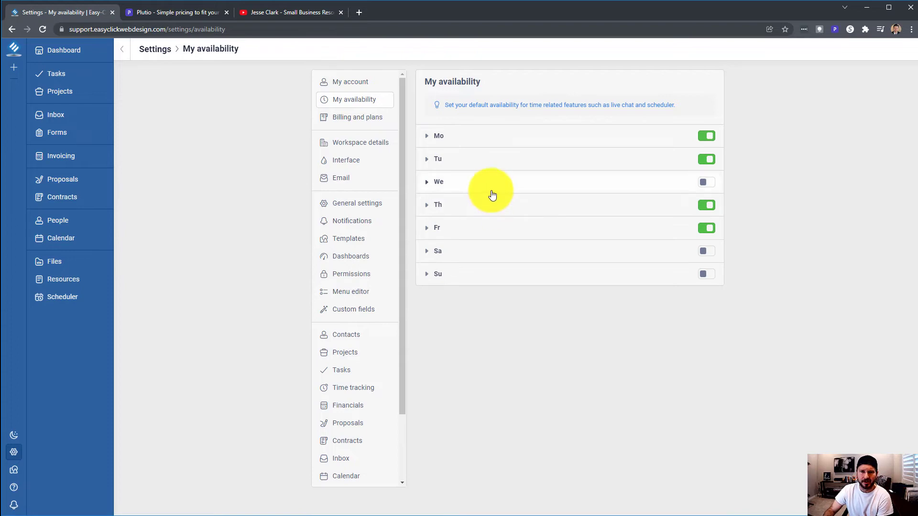
{"action": "left_click", "coordinate": [360, 119]}
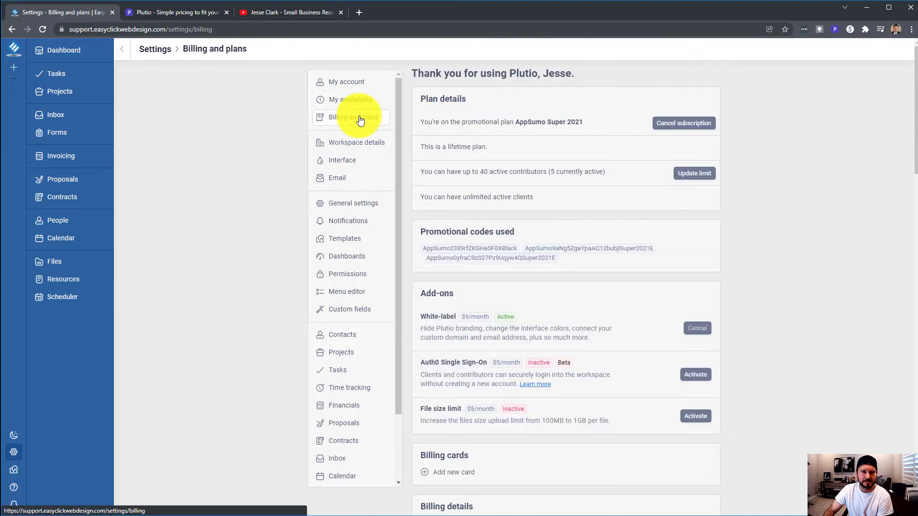
{"action": "left_click", "coordinate": [356, 143]}
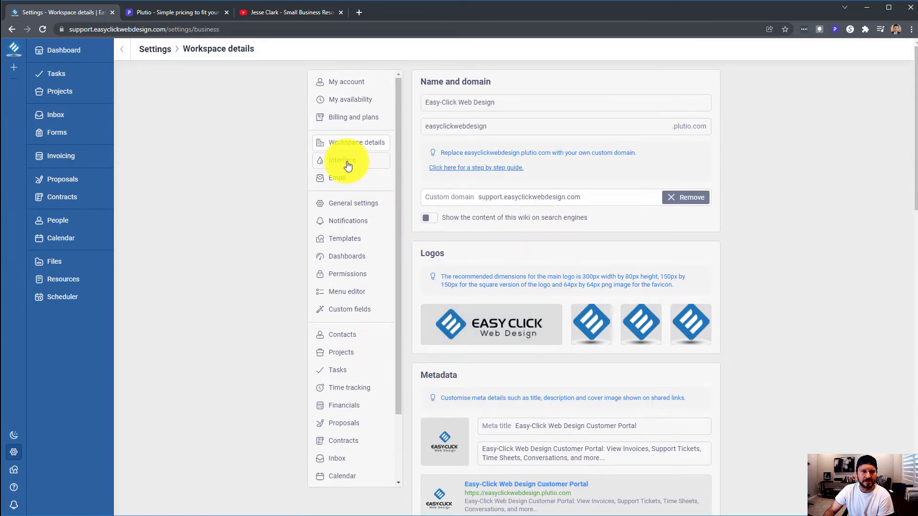
{"action": "scroll", "coordinate": [552, 256], "scroll_direction": "down", "scroll_amount": 3}
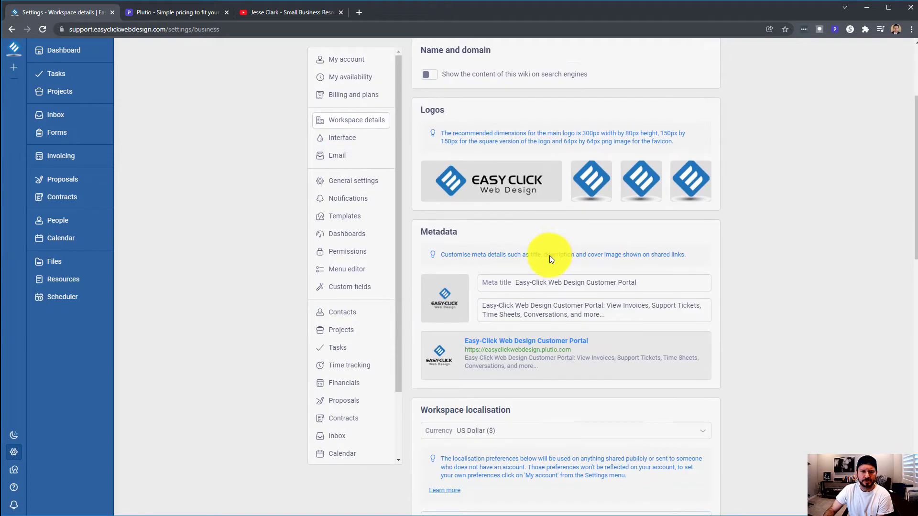
{"action": "scroll", "coordinate": [550, 255], "scroll_direction": "up", "scroll_amount": 3}
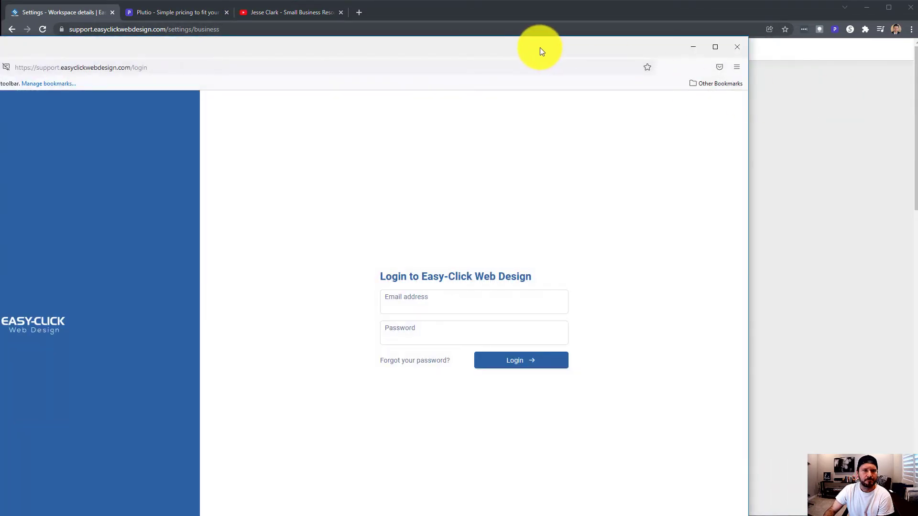
Maximize the Firefox client login page, then move it aside to reveal Plutio's Workspace details
{"action": "double_click", "coordinate": [539, 49]}
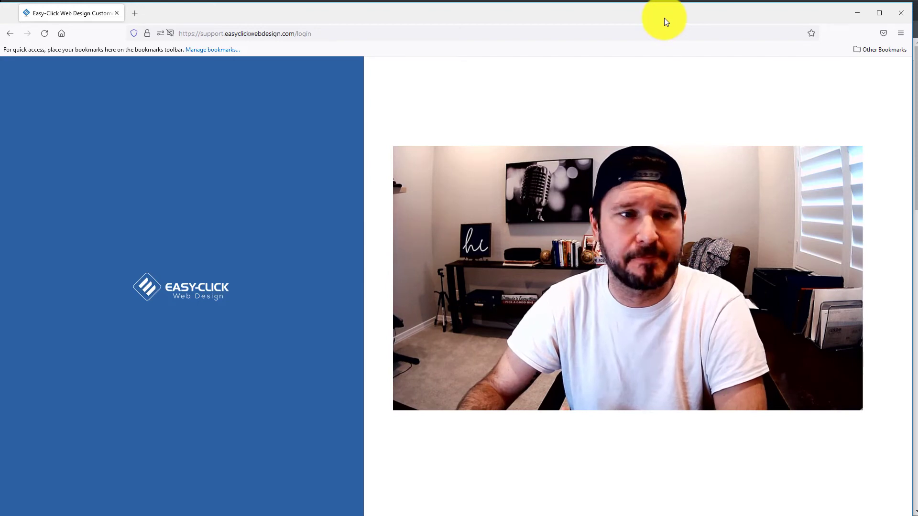
{"action": "left_click_drag", "start_coordinate": [664, 18], "coordinate": [698, 153]}
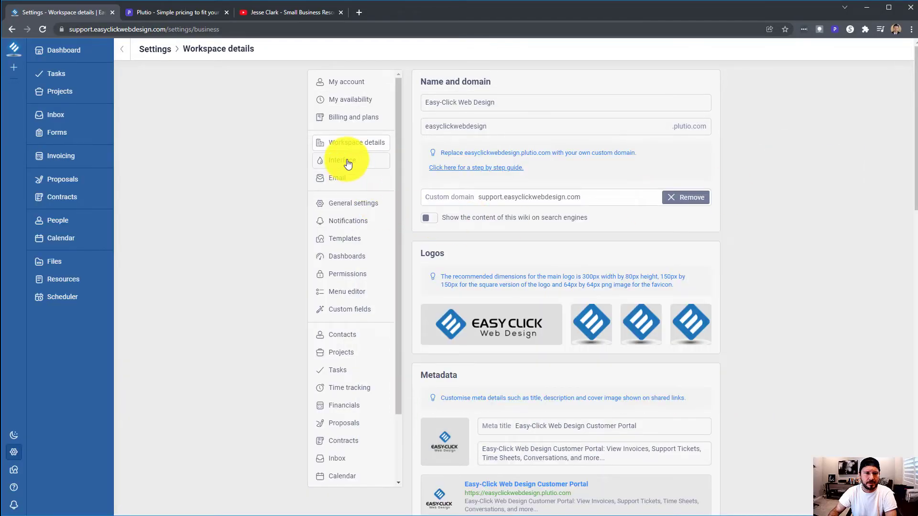
Review the Interface colour palette, custom Email and General settings pages
{"action": "left_click", "coordinate": [348, 163]}
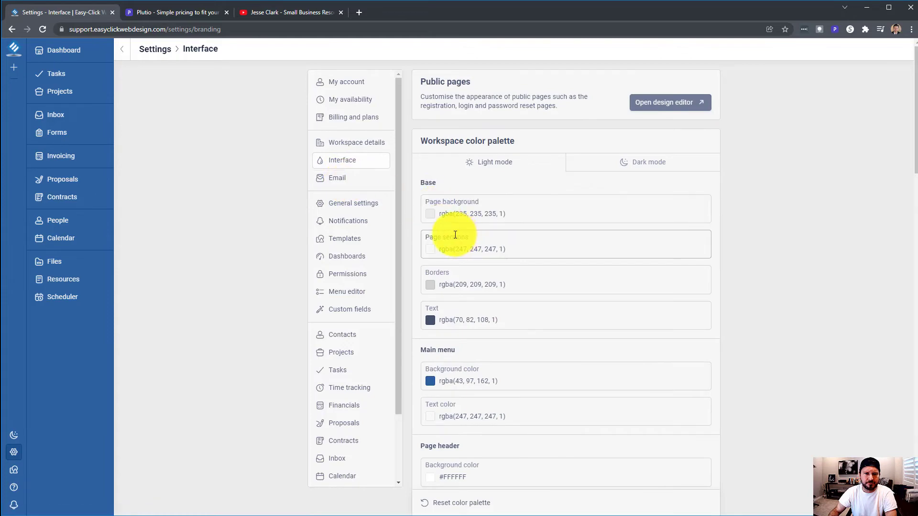
{"action": "scroll", "coordinate": [455, 234], "scroll_direction": "down", "scroll_amount": 6}
{"action": "scroll", "coordinate": [455, 231], "scroll_direction": "down", "scroll_amount": 7}
{"action": "scroll", "coordinate": [454, 231], "scroll_direction": "up", "scroll_amount": 13}
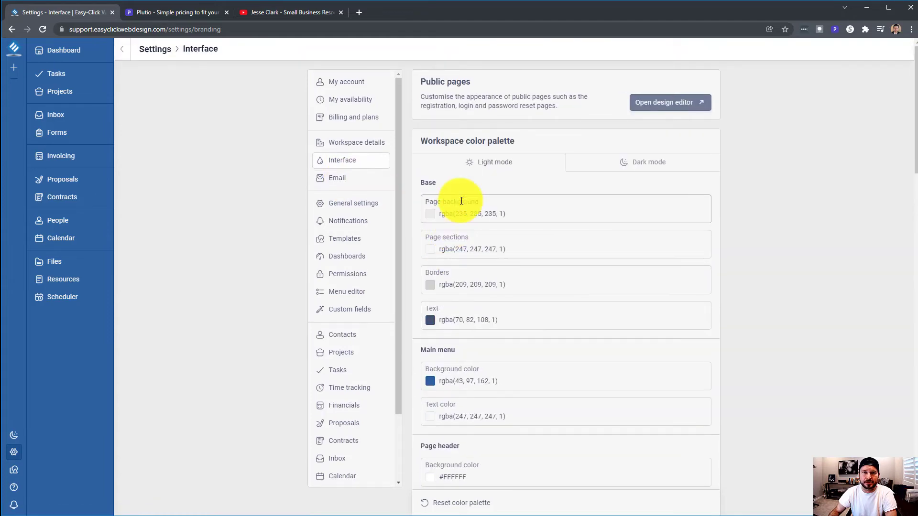
{"action": "left_click", "coordinate": [344, 180]}
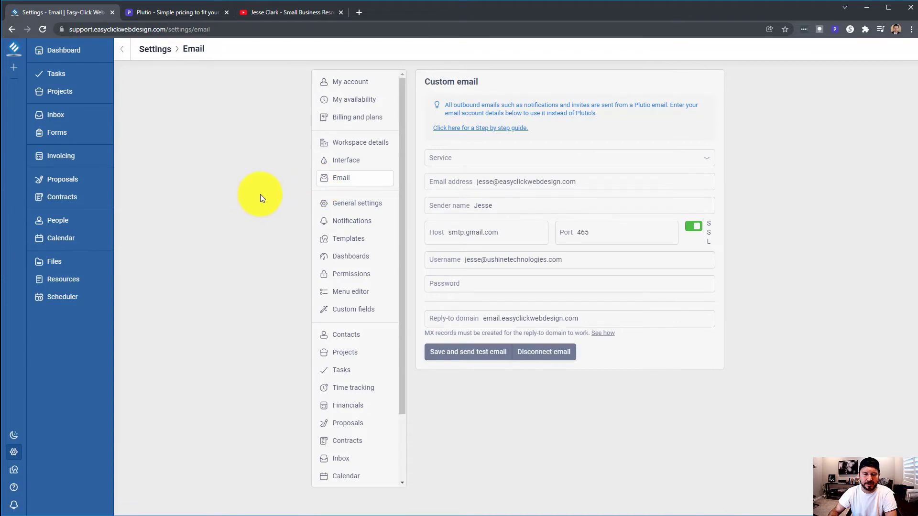
{"action": "left_click", "coordinate": [361, 212]}
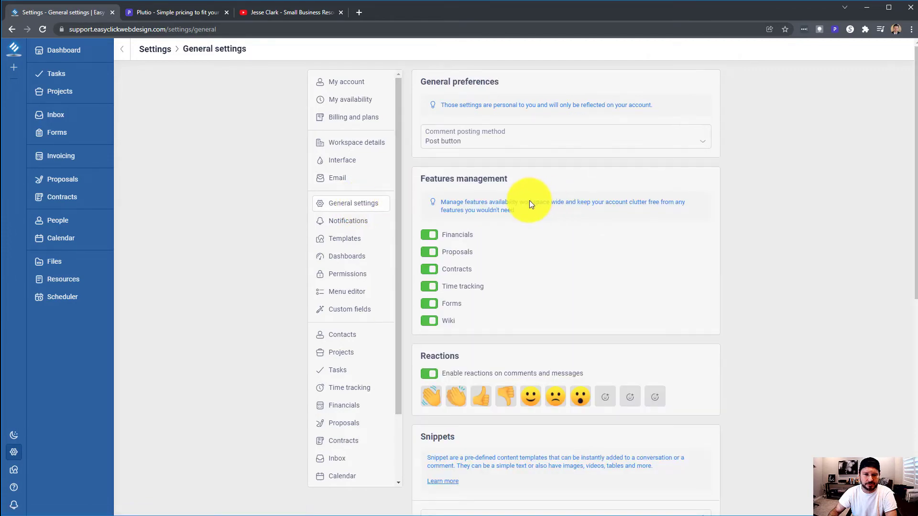
{"action": "scroll", "coordinate": [478, 201], "scroll_direction": "down", "scroll_amount": 1}
Review the Notifications and Templates settings, then move on to Dashboards
{"action": "left_click", "coordinate": [361, 200]}
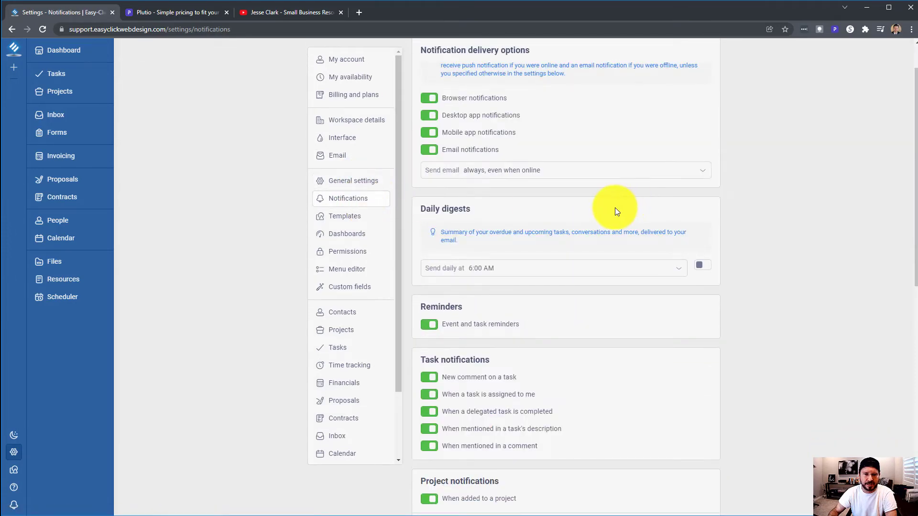
{"action": "scroll", "coordinate": [607, 207], "scroll_direction": "down", "scroll_amount": 2}
{"action": "scroll", "coordinate": [601, 206], "scroll_direction": "up", "scroll_amount": 3}
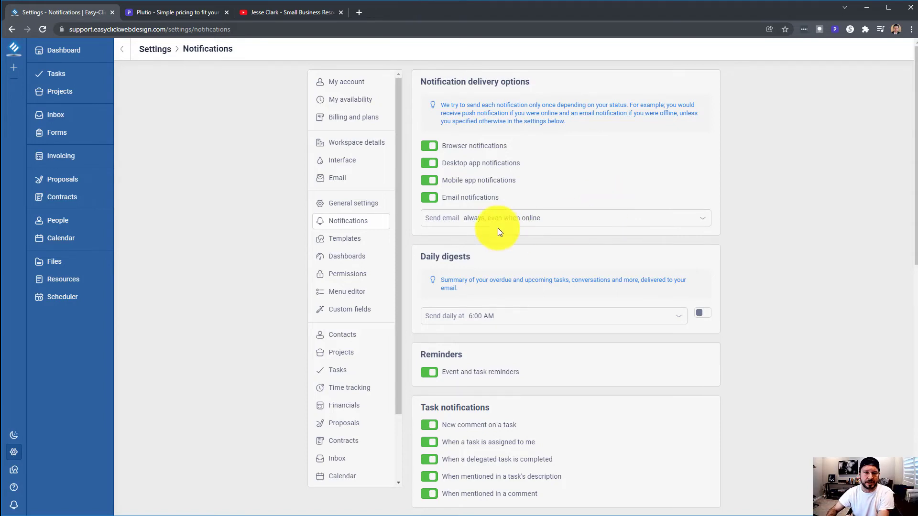
{"action": "left_click", "coordinate": [351, 243]}
{"action": "scroll", "coordinate": [481, 249], "scroll_direction": "down", "scroll_amount": 1}
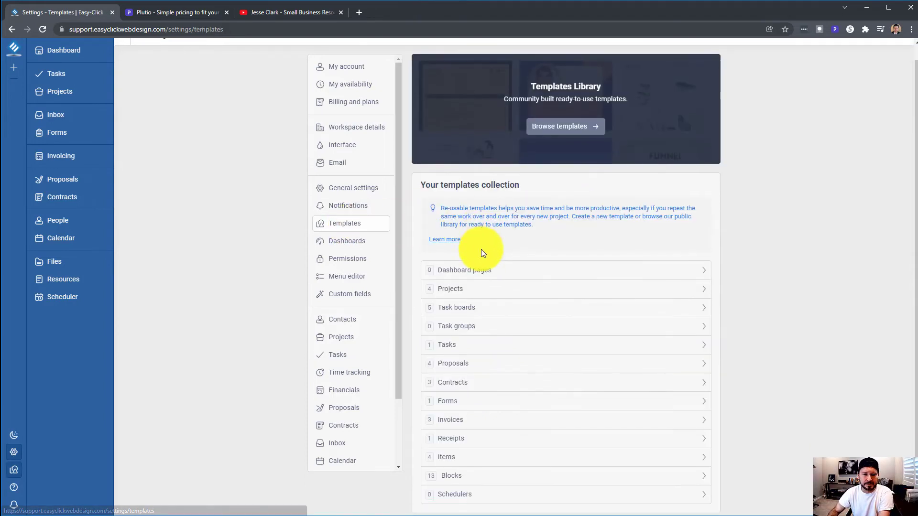
{"action": "scroll", "coordinate": [481, 254], "scroll_direction": "up", "scroll_amount": 1}
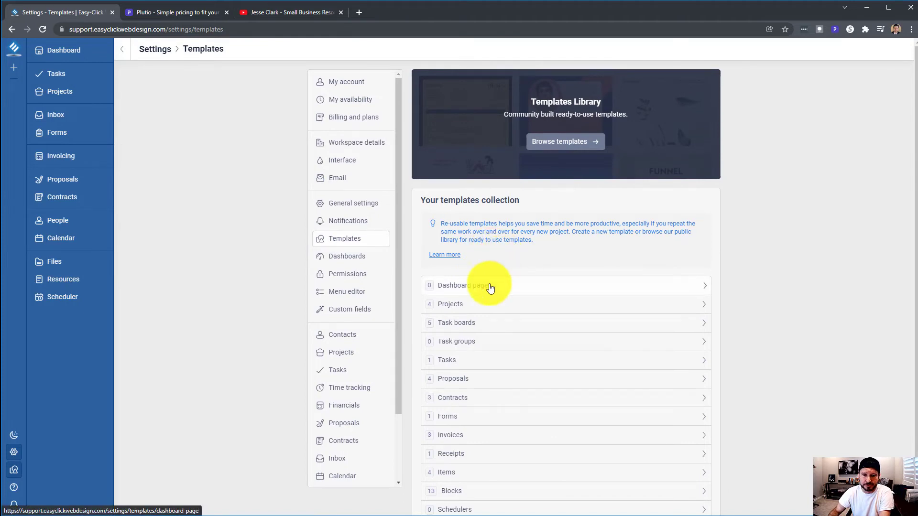
{"action": "left_click", "coordinate": [368, 265]}
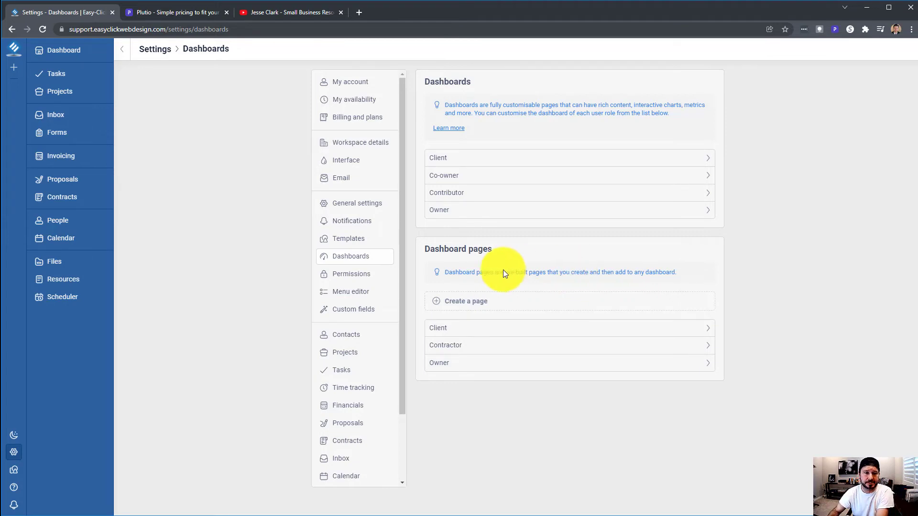
Open Settings › Permissions and scroll through the Client role's permission toggles
{"action": "left_click", "coordinate": [359, 274]}
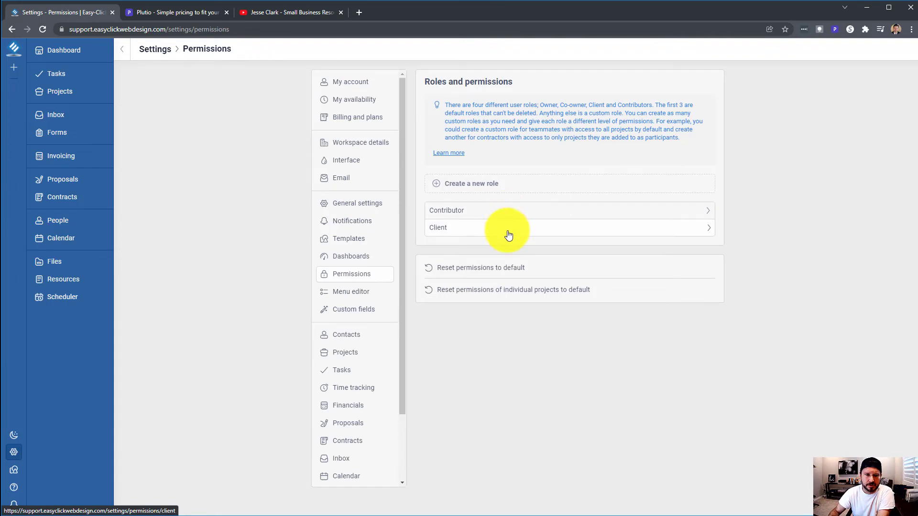
{"action": "left_click", "coordinate": [508, 235]}
{"action": "scroll", "coordinate": [541, 198], "scroll_direction": "down", "scroll_amount": 2}
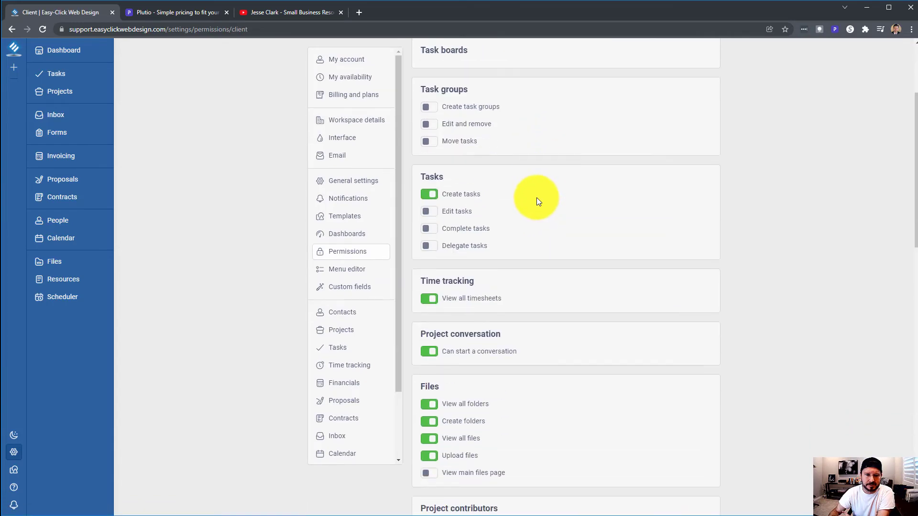
{"action": "scroll", "coordinate": [536, 197], "scroll_direction": "down", "scroll_amount": 5}
{"action": "scroll", "coordinate": [537, 197], "scroll_direction": "up", "scroll_amount": 7}
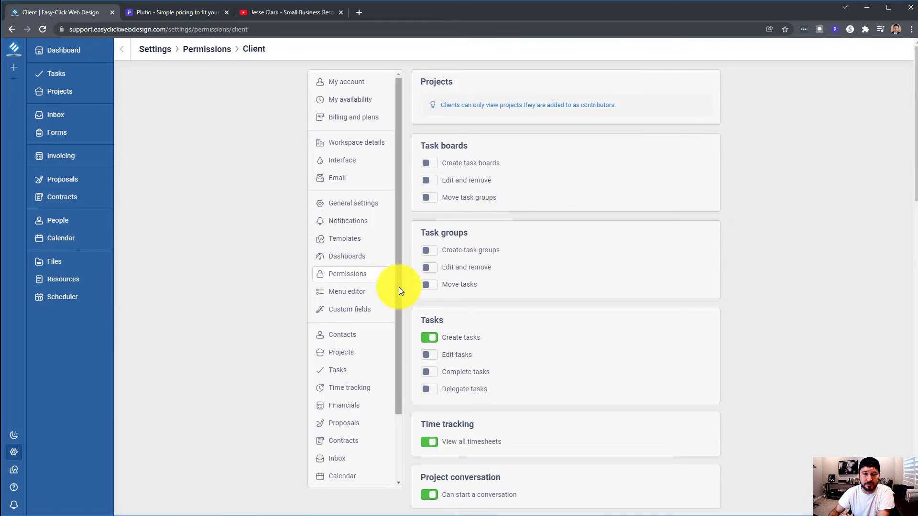
Scroll through the Menu editor's items, then open the Custom fields settings page
{"action": "left_click", "coordinate": [364, 295]}
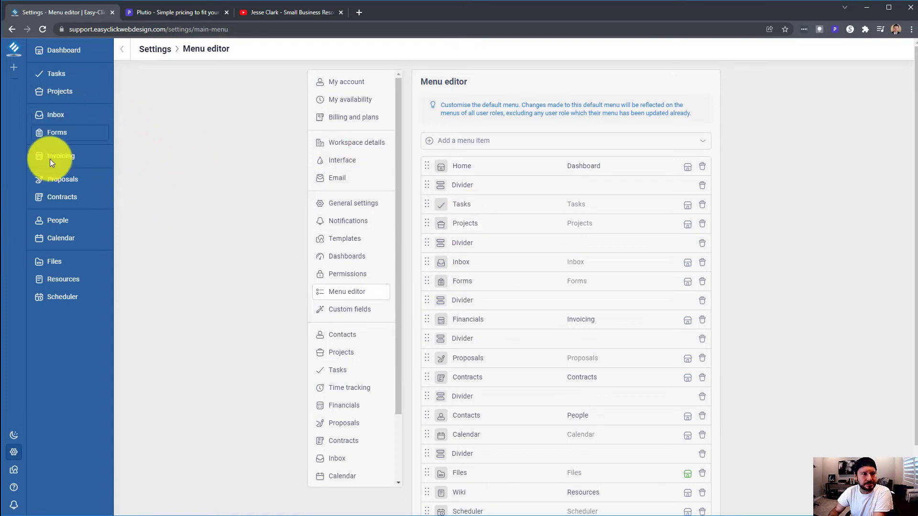
{"action": "scroll", "coordinate": [510, 325], "scroll_direction": "down", "scroll_amount": 2}
{"action": "scroll", "coordinate": [511, 326], "scroll_direction": "up", "scroll_amount": 2}
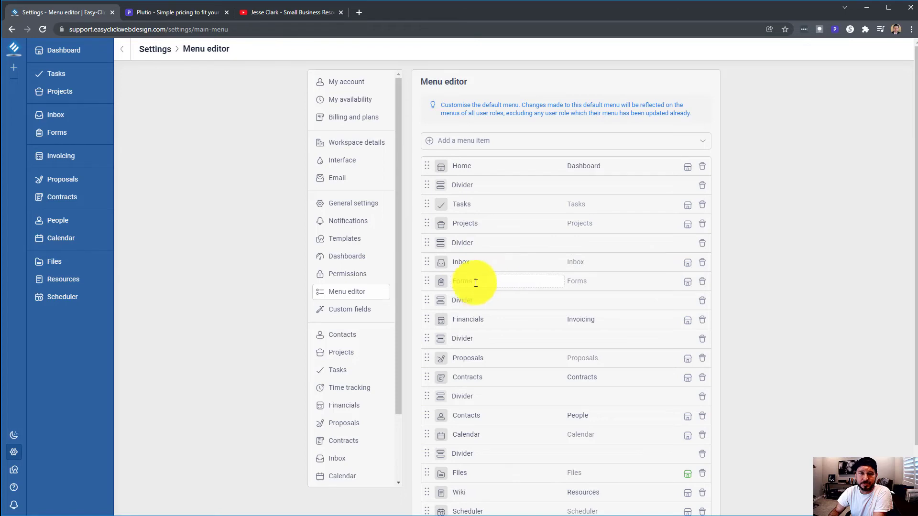
{"action": "scroll", "coordinate": [469, 282], "scroll_direction": "down", "scroll_amount": 2}
{"action": "scroll", "coordinate": [470, 283], "scroll_direction": "up", "scroll_amount": 2}
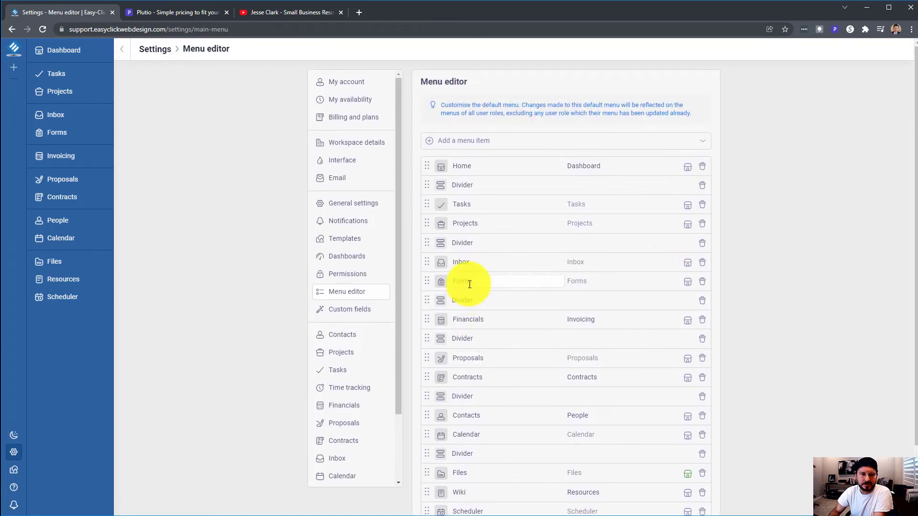
{"action": "scroll", "coordinate": [471, 283], "scroll_direction": "down", "scroll_amount": 2}
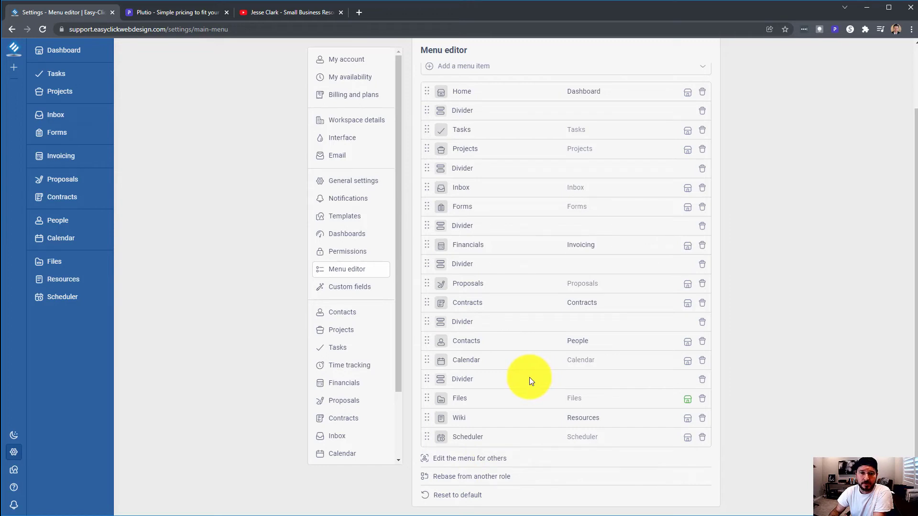
{"action": "scroll", "coordinate": [529, 377], "scroll_direction": "up", "scroll_amount": 2}
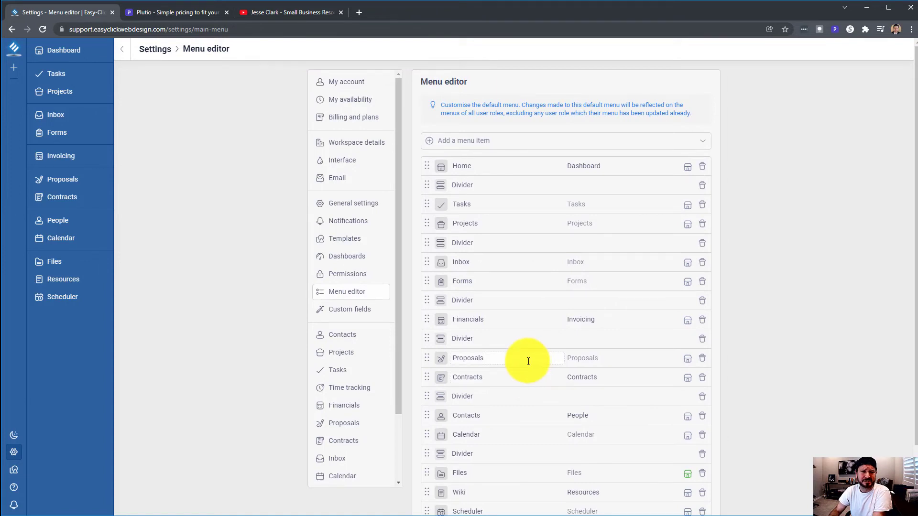
{"action": "left_click", "coordinate": [367, 312]}
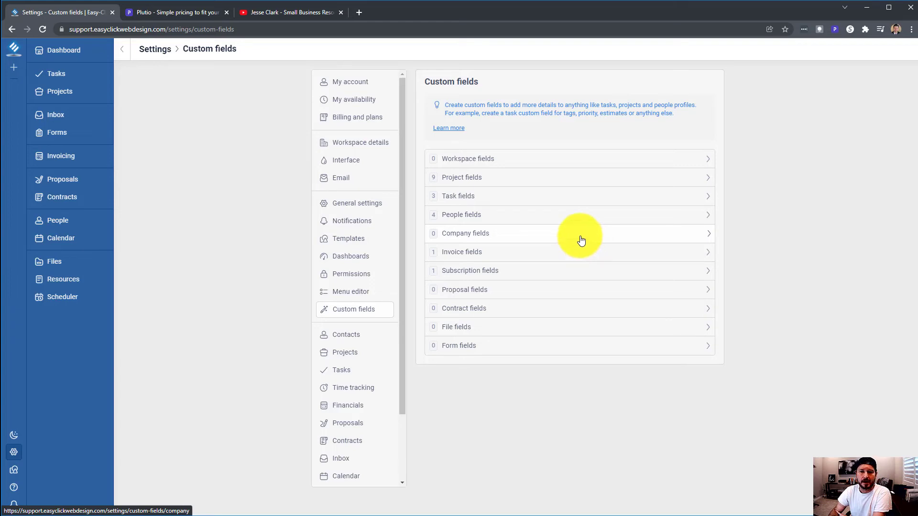
View Contacts, Project statuses and Task settings, leaving task page position unchanged
{"action": "left_click", "coordinate": [347, 336]}
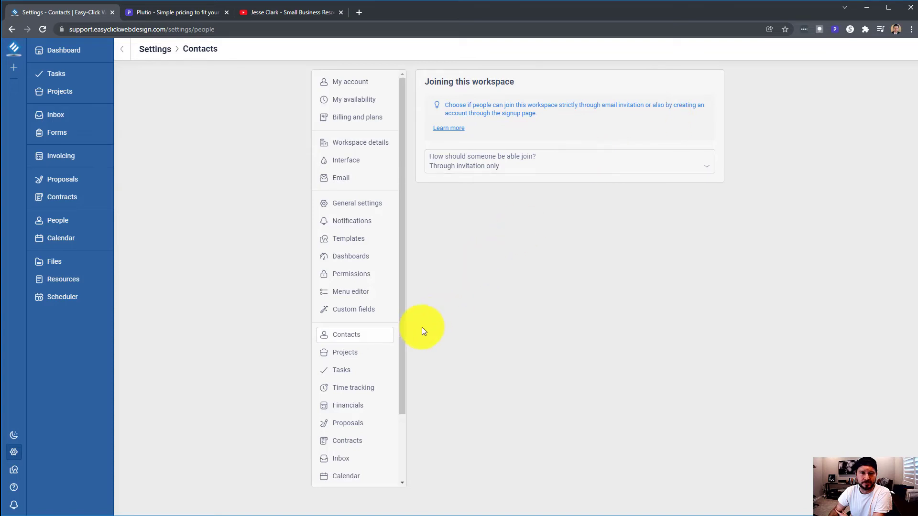
{"action": "left_click", "coordinate": [358, 353]}
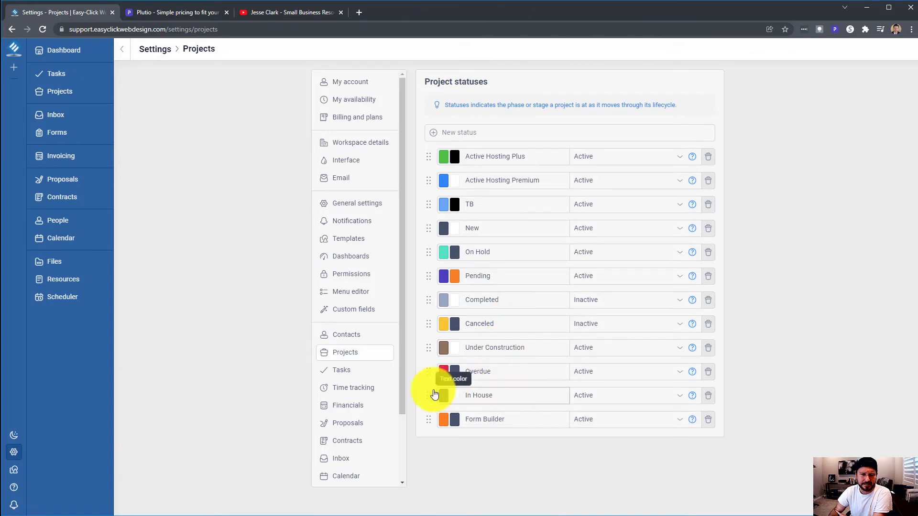
{"action": "left_click", "coordinate": [356, 375]}
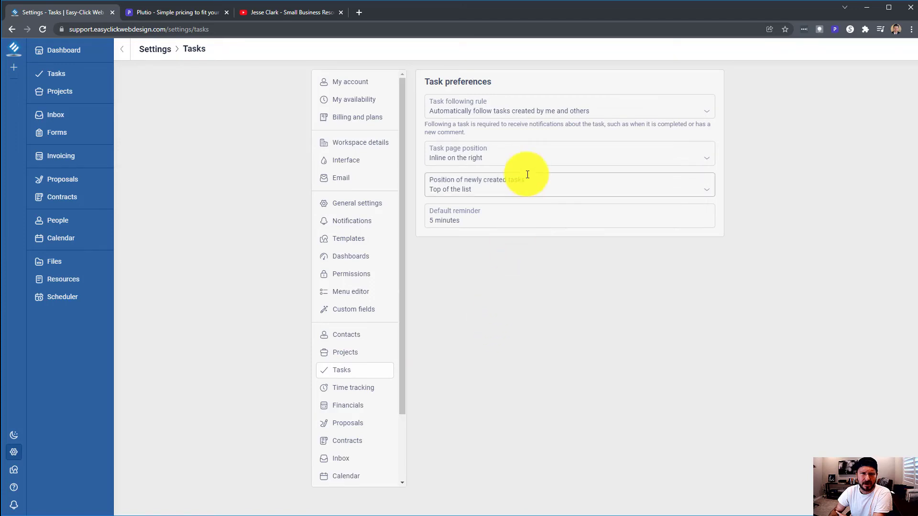
{"action": "left_click", "coordinate": [511, 158]}
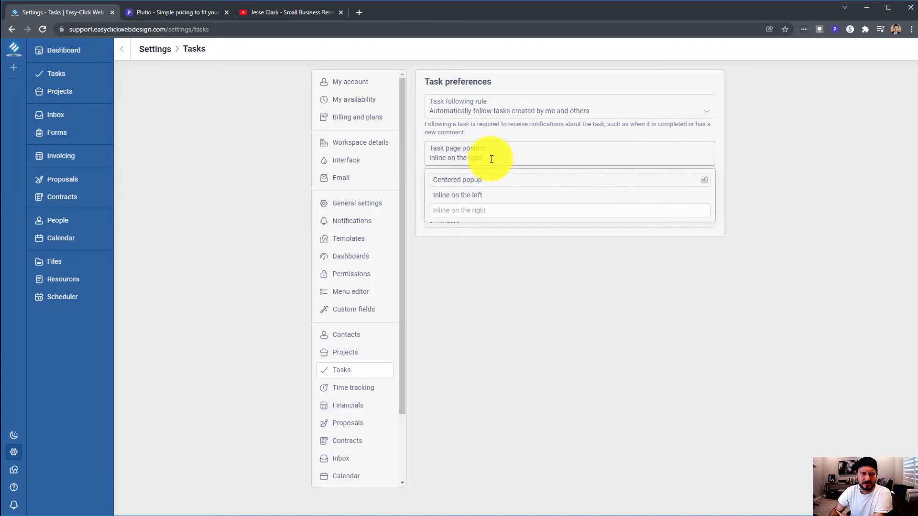
{"action": "left_click", "coordinate": [477, 267]}
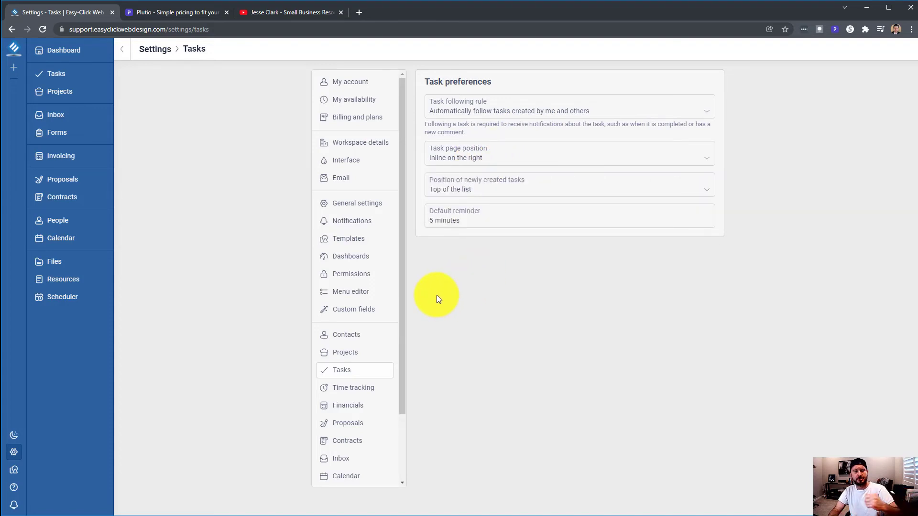
View Time tracking, Financials, Proposals, Contracts, then Inbox settings with the Chat messenger
{"action": "left_click", "coordinate": [373, 389]}
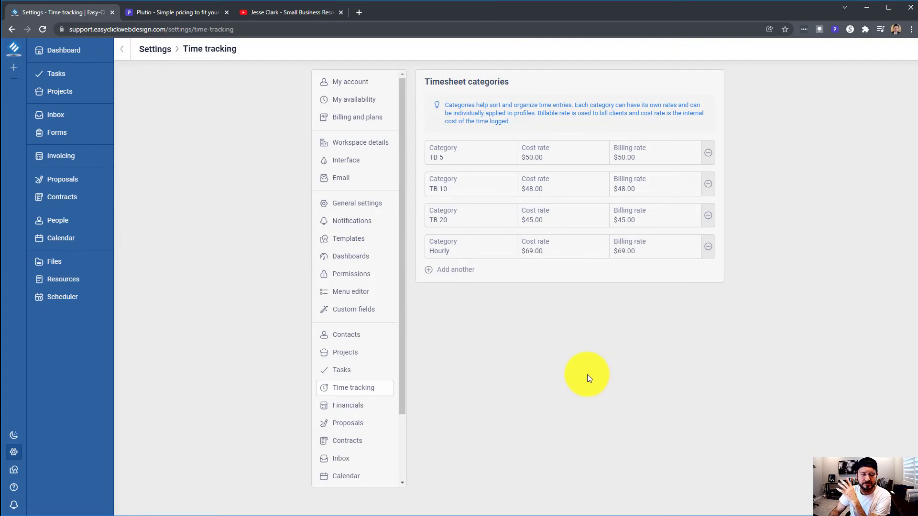
{"action": "left_click", "coordinate": [348, 405]}
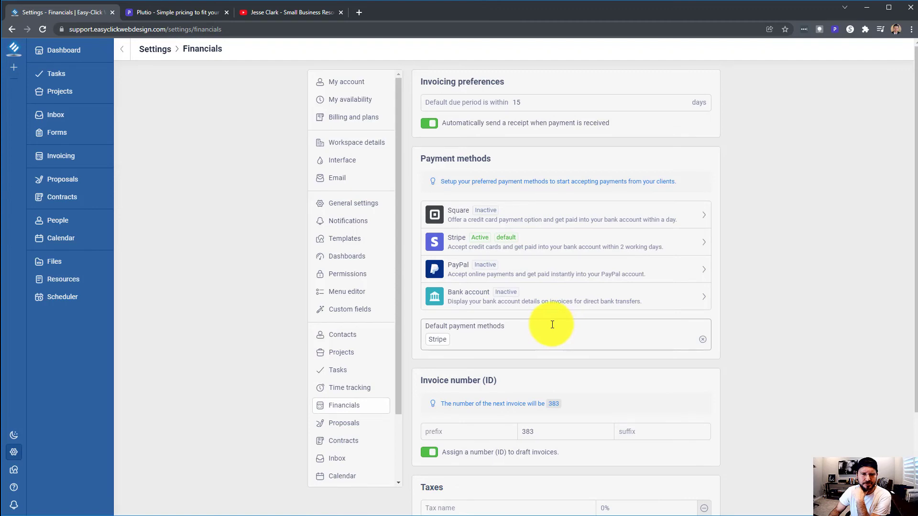
{"action": "scroll", "coordinate": [552, 325], "scroll_direction": "down", "scroll_amount": 3}
{"action": "left_click", "coordinate": [361, 406]}
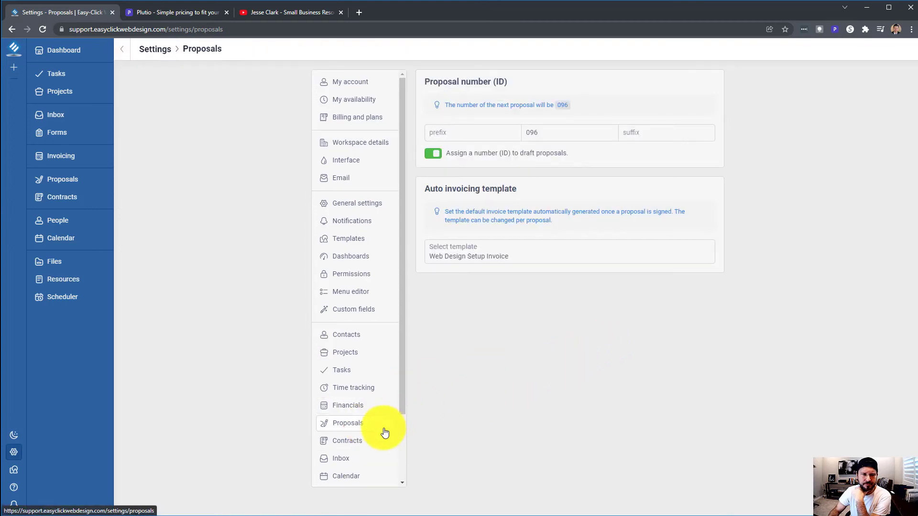
{"action": "left_click", "coordinate": [352, 444]}
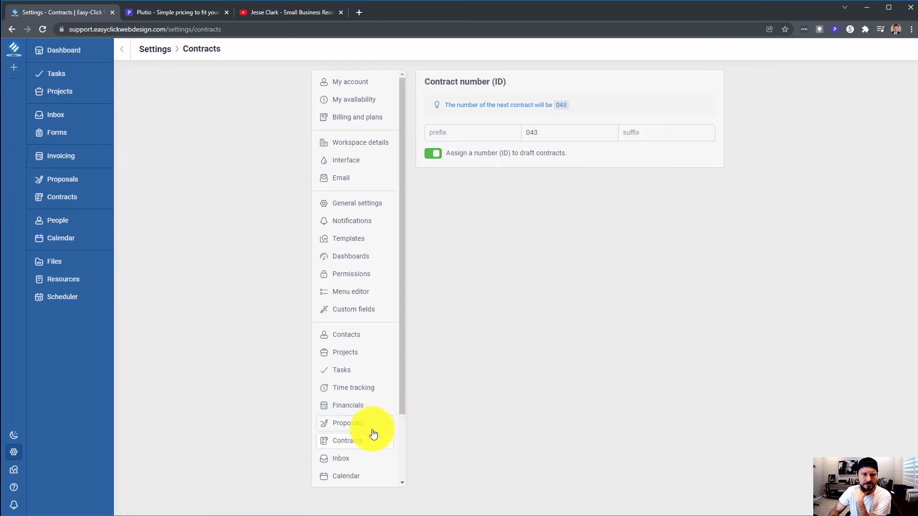
{"action": "left_click", "coordinate": [342, 459]}
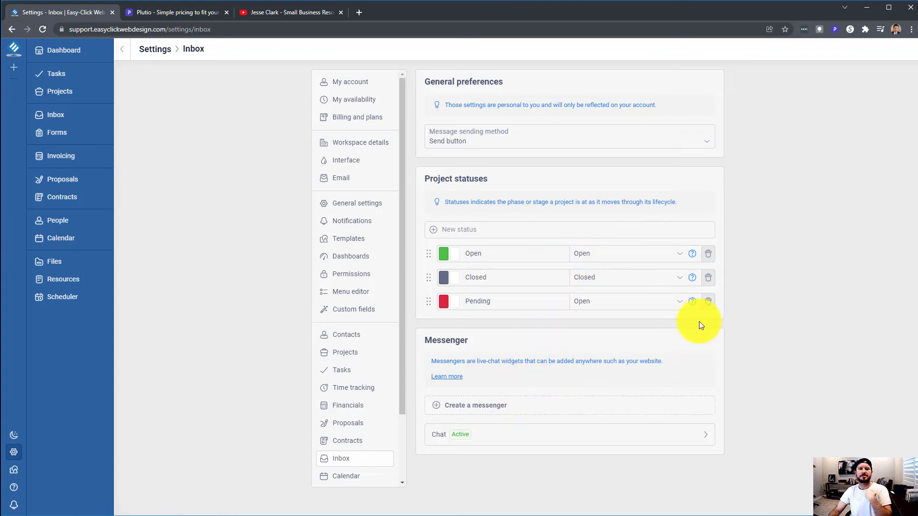
Load easyclickwebdesign.com in a new tab and open its live chat widget
{"action": "left_click", "coordinate": [357, 12]}
{"action": "type", "text": "easy"}
{"action": "key", "text": "Return"}
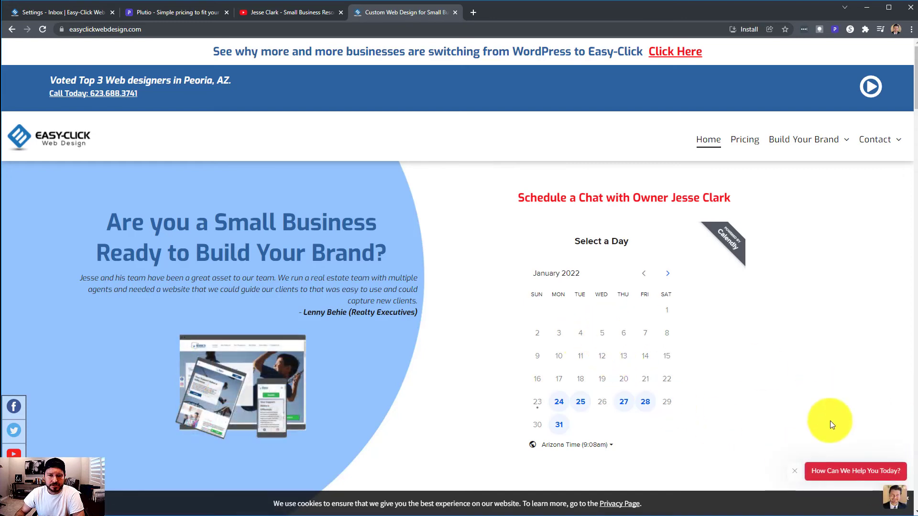
{"action": "left_click", "coordinate": [852, 472]}
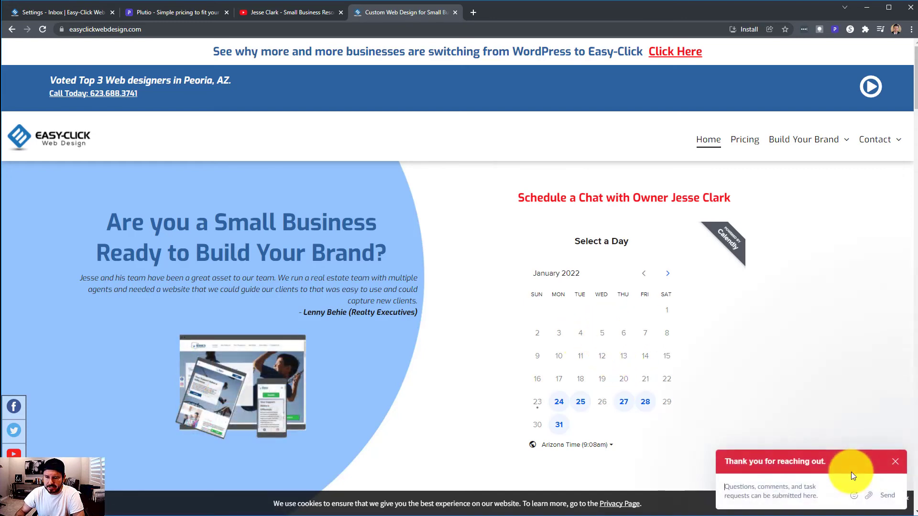
Send a help message through the website chat widget
{"action": "left_click", "coordinate": [781, 484]}
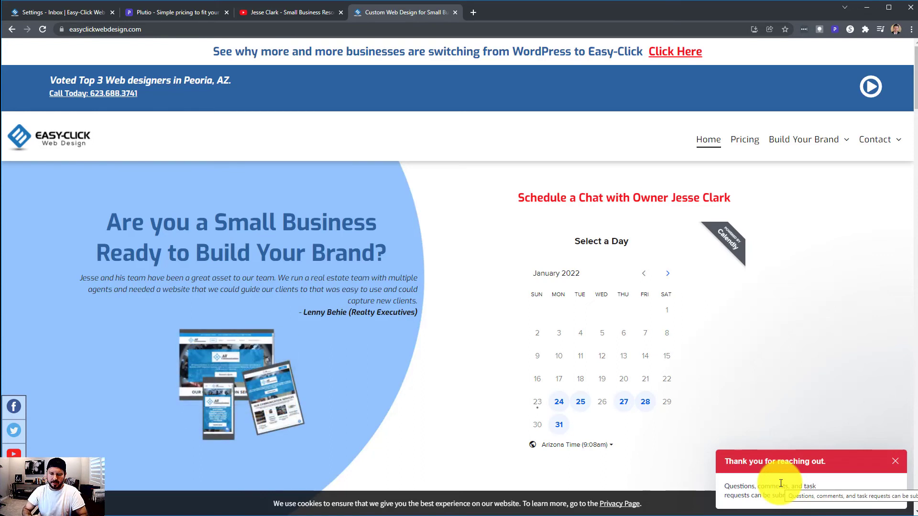
{"action": "type", "text": "hellpp"}
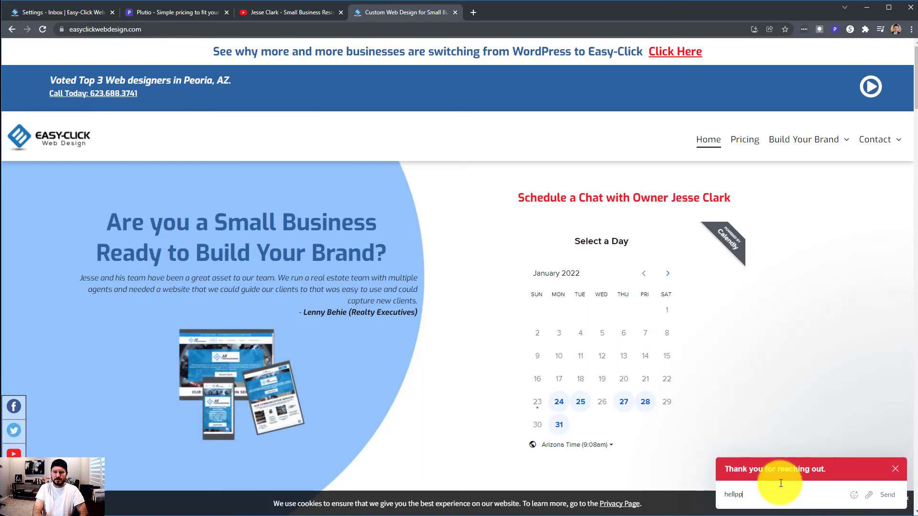
{"action": "key", "text": "BackSpace"}
{"action": "key", "text": "BackSpace"}
{"action": "key", "text": "BackSpace"}
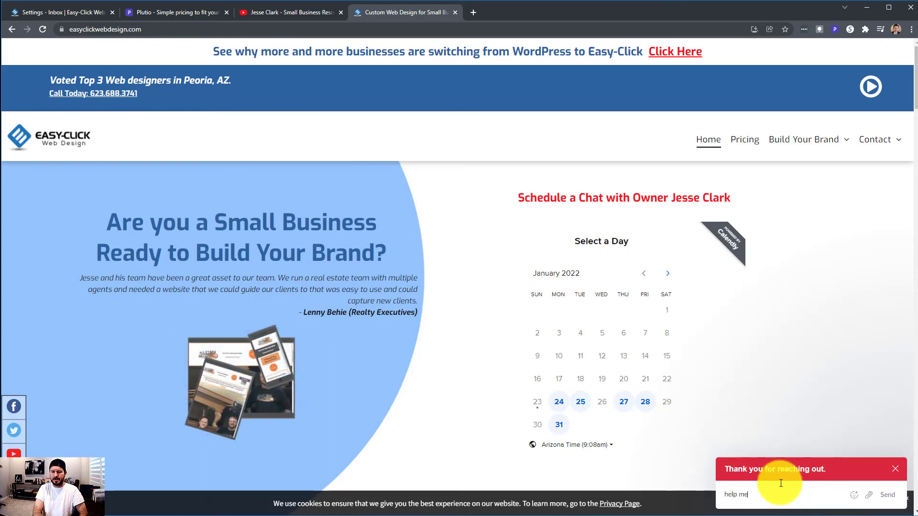
{"action": "key", "text": "Return"}
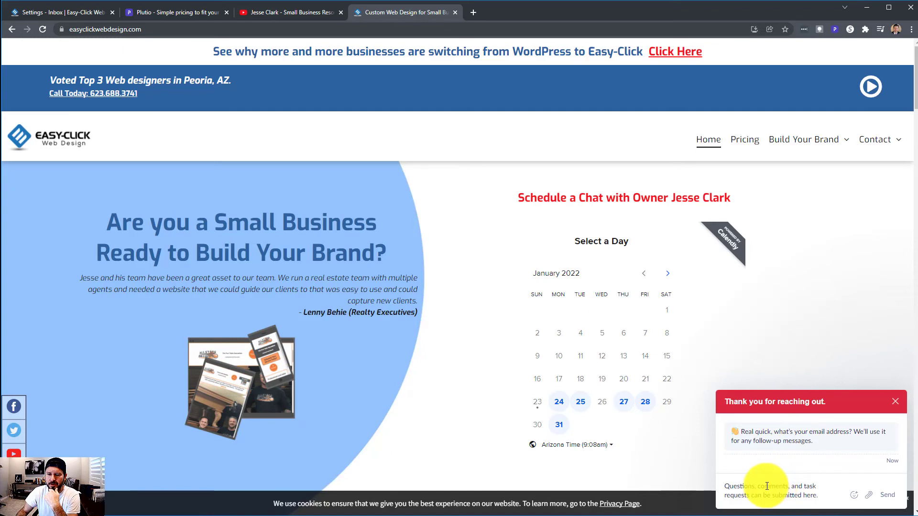
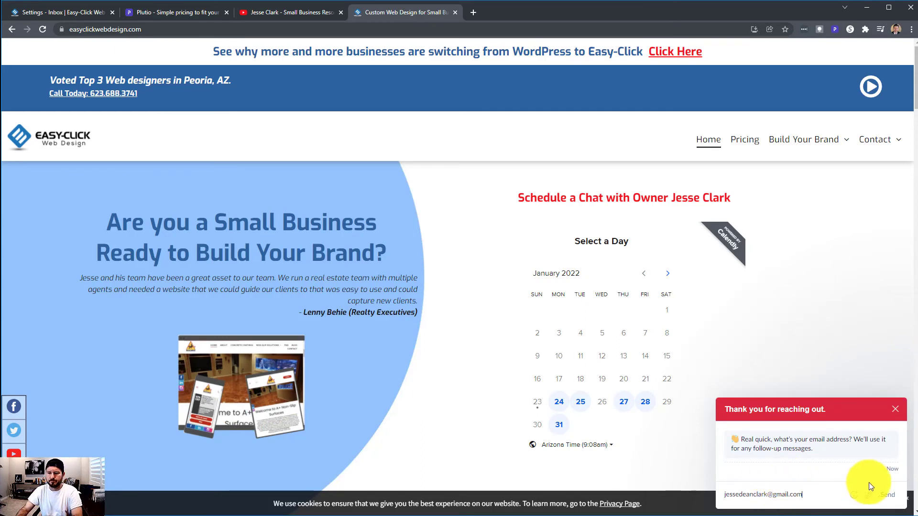
Give the chat bot the visitor's e-mail address and first name
{"action": "left_click", "coordinate": [886, 496]}
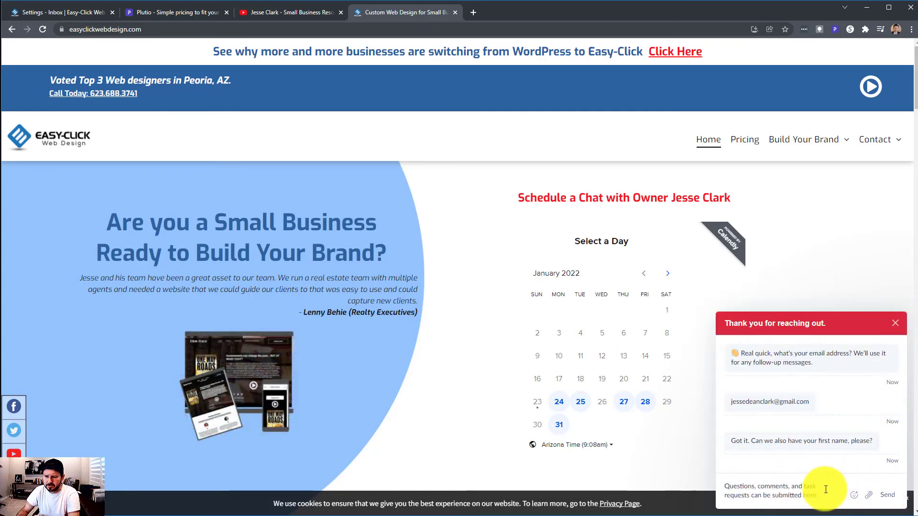
{"action": "type", "text": "jesse"}
{"action": "key", "text": "Return"}
Send 'help me' in the chat and return to Plutio's Inbox settings tab
{"action": "type", "text": "help me"}
{"action": "key", "text": "Return"}
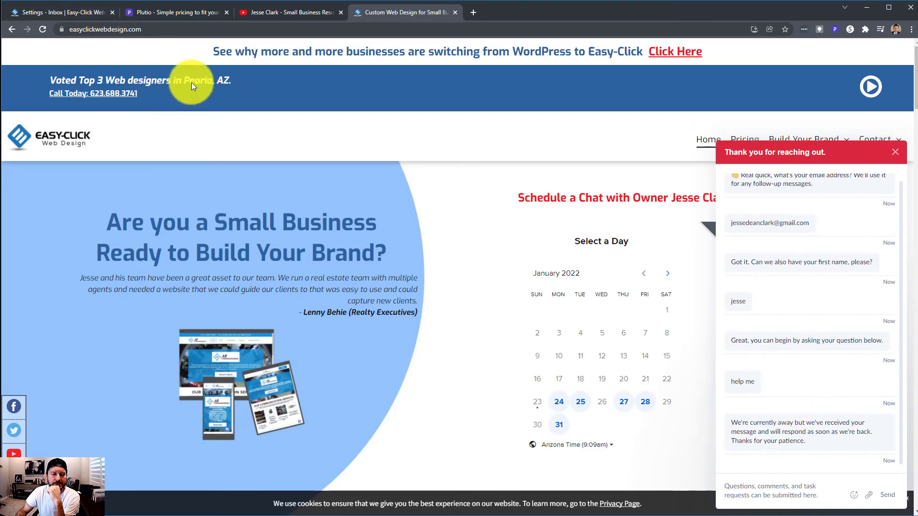
{"action": "left_click", "coordinate": [90, 12]}
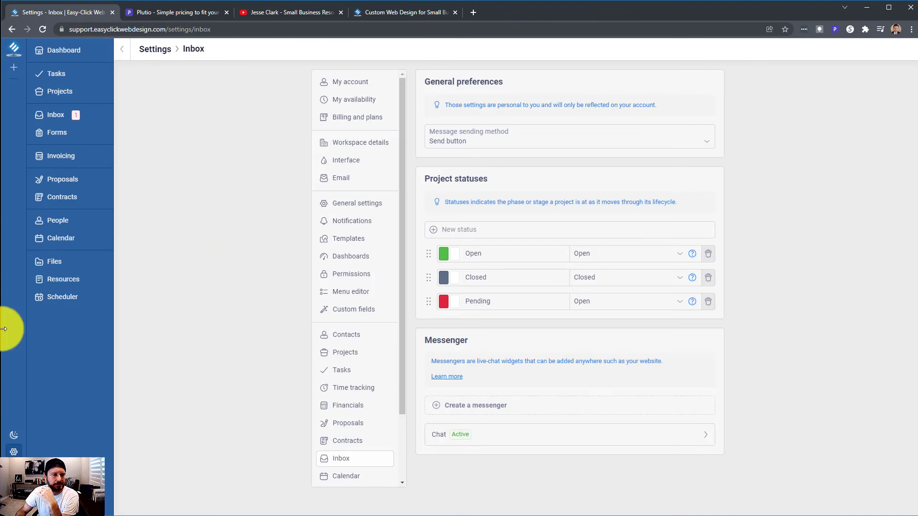
Open the newest Chat conversation #102 from the website visitor in Plutio's Inbox
{"action": "left_click", "coordinate": [60, 116]}
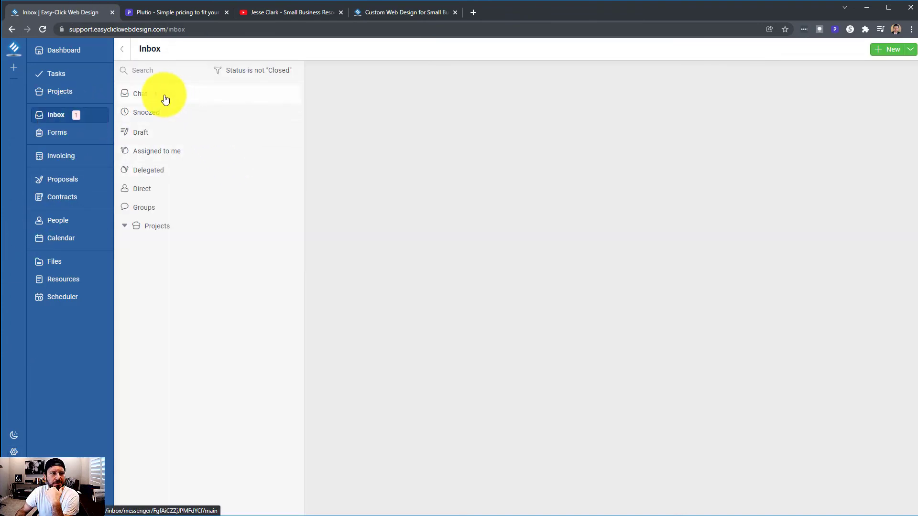
{"action": "left_click", "coordinate": [164, 95]}
{"action": "left_click", "coordinate": [248, 107]}
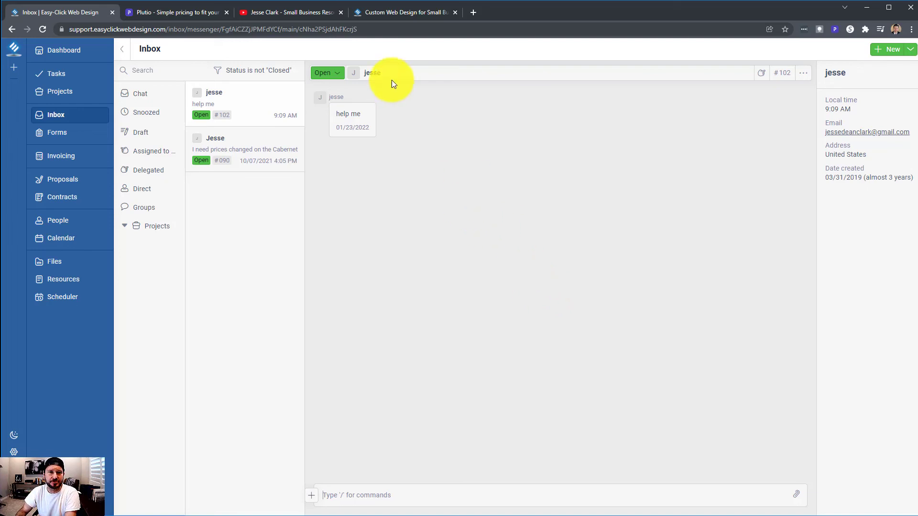
Attach and send the Capture screenshot via the website chat, then view it in Plutio
{"action": "left_click", "coordinate": [383, 10]}
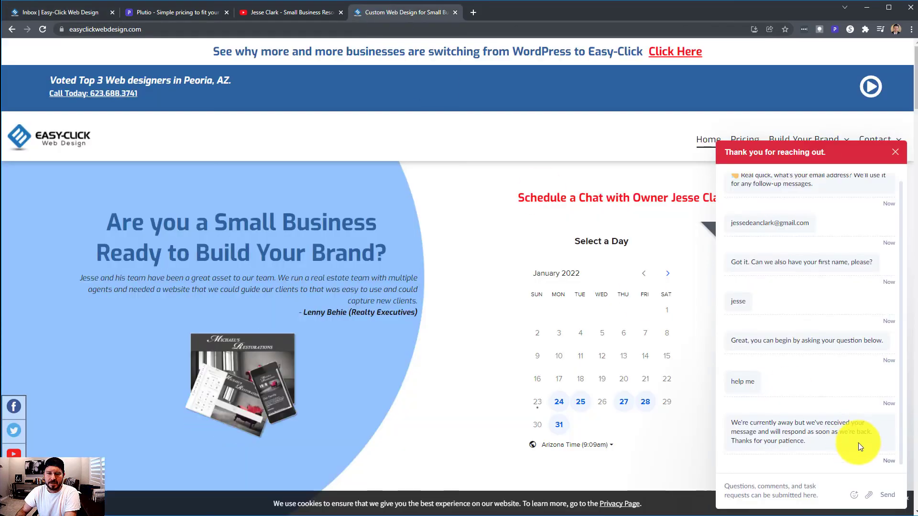
{"action": "left_click", "coordinate": [867, 494]}
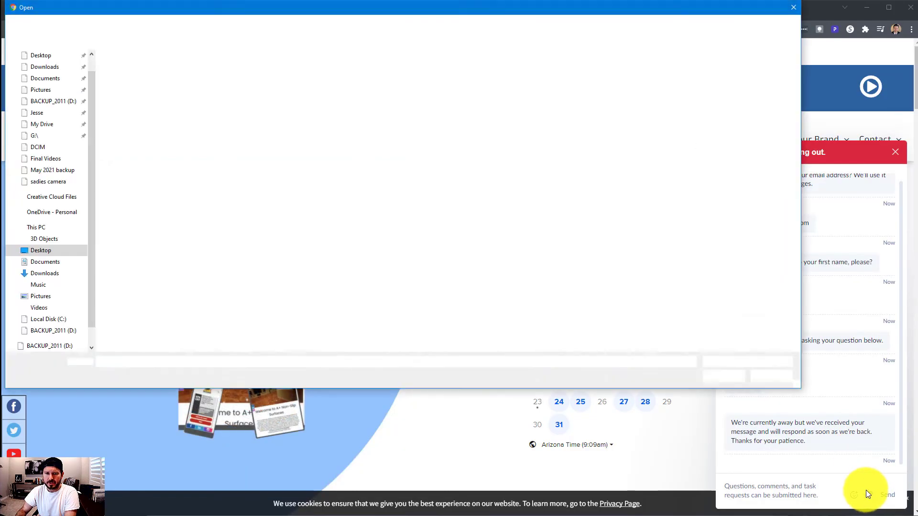
{"action": "left_click", "coordinate": [139, 110]}
{"action": "left_click", "coordinate": [723, 376]}
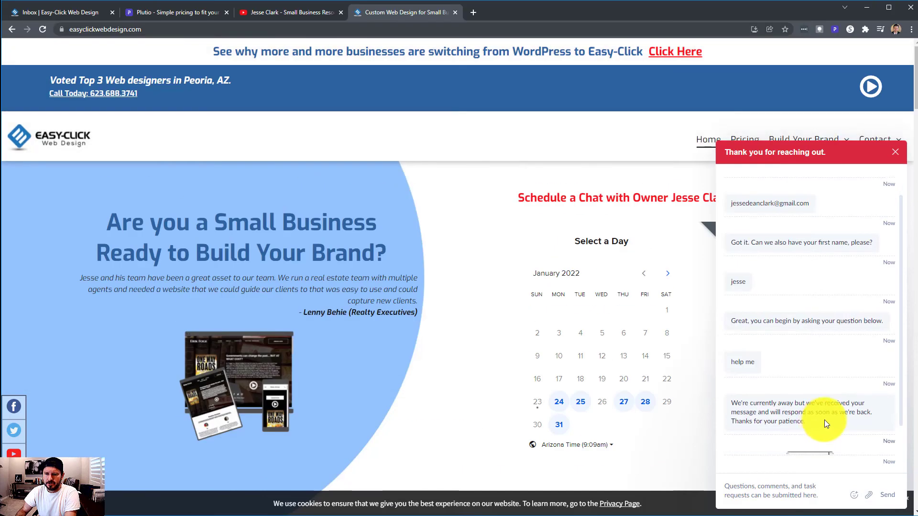
{"action": "left_click", "coordinate": [41, 12]}
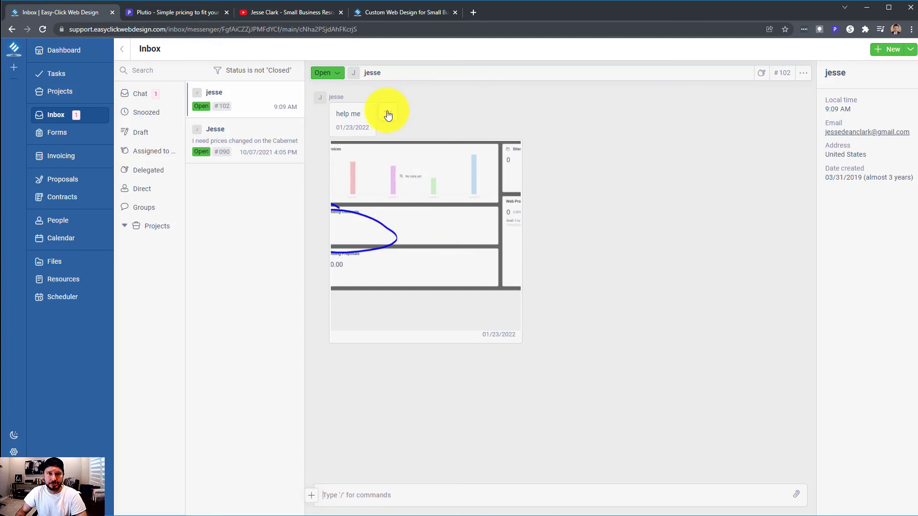
Check the options menus on the help me message and the screenshot message
{"action": "left_click", "coordinate": [387, 115]}
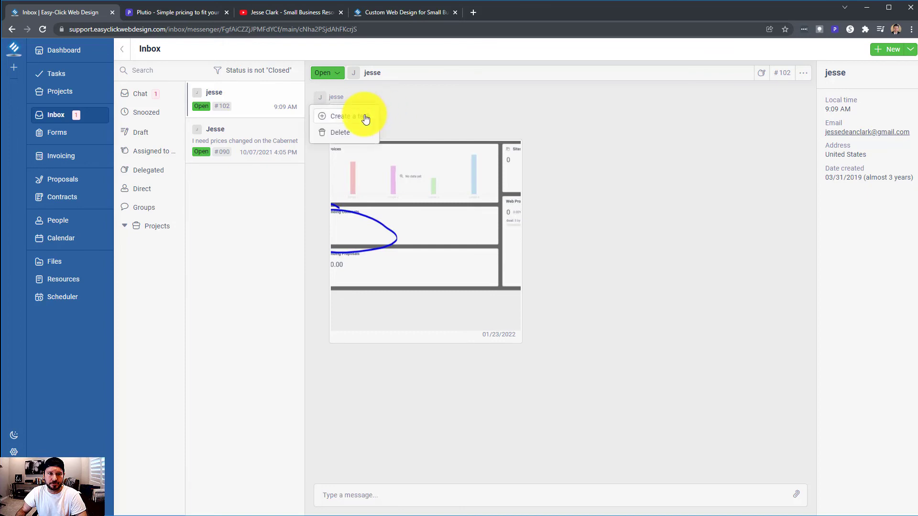
{"action": "left_click", "coordinate": [415, 111]}
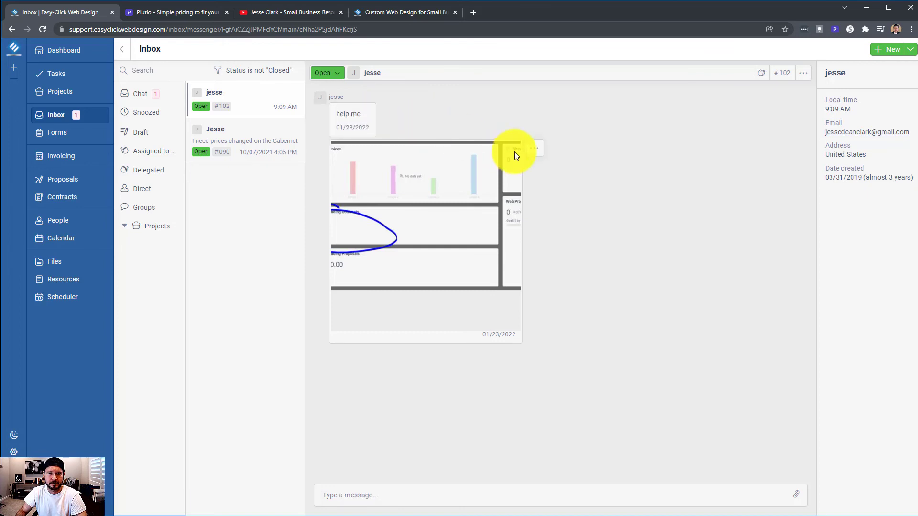
{"action": "left_click", "coordinate": [537, 150]}
{"action": "left_click", "coordinate": [533, 153]}
{"action": "left_click", "coordinate": [537, 149]}
{"action": "left_click", "coordinate": [530, 148]}
{"action": "left_click", "coordinate": [534, 148]}
{"action": "left_click", "coordinate": [418, 147]}
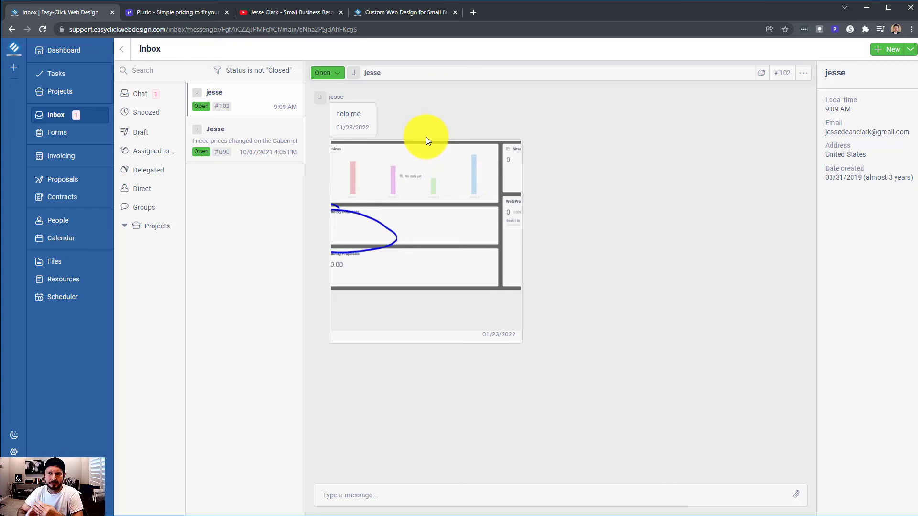
View the received screenshot at full size, close the viewer, and briefly focus the reply box
{"action": "left_click", "coordinate": [438, 192]}
{"action": "right_click", "coordinate": [443, 194]}
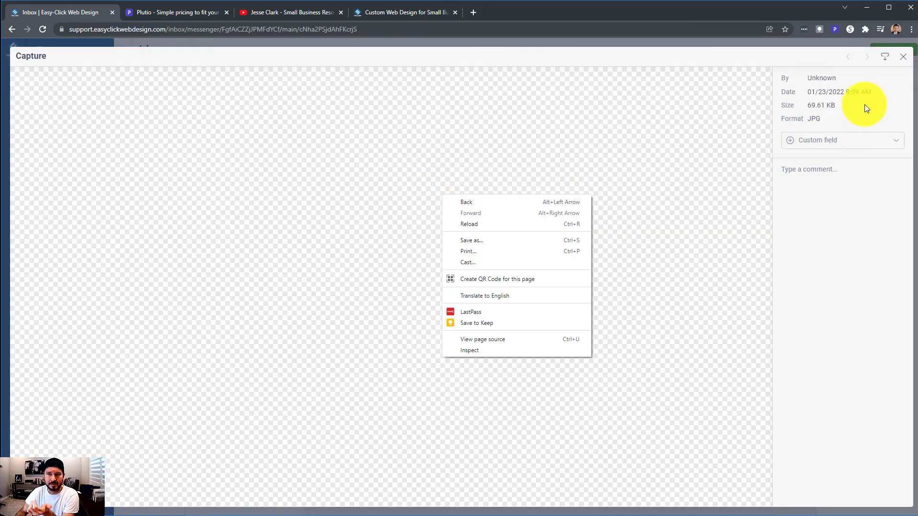
{"action": "left_click", "coordinate": [902, 56]}
{"action": "left_click", "coordinate": [903, 57]}
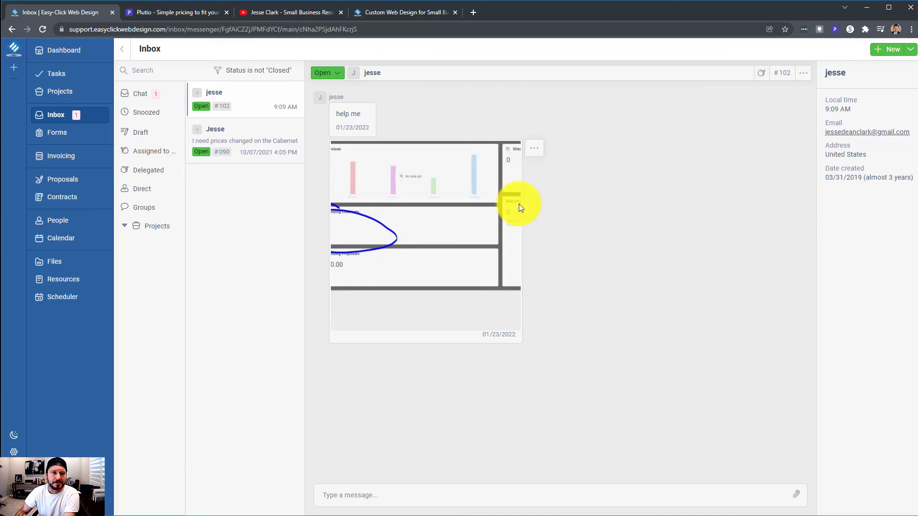
{"action": "left_click", "coordinate": [407, 494]}
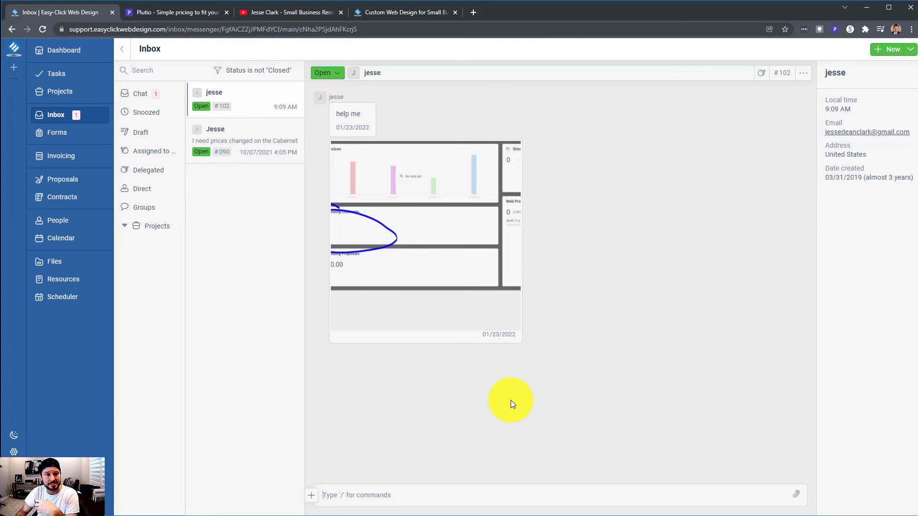
{"action": "left_click", "coordinate": [511, 400]}
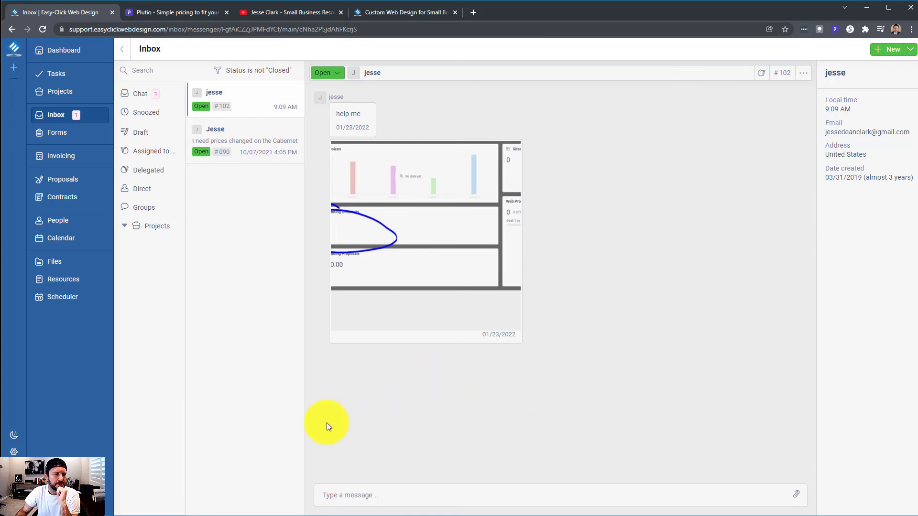
Browse the Calendar, Wiki and API manager settings pages
{"action": "left_click", "coordinate": [14, 452]}
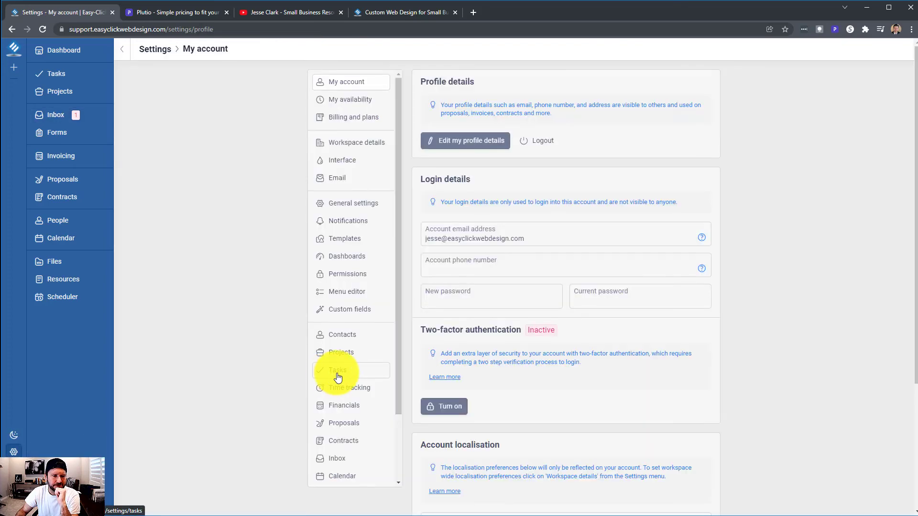
{"action": "scroll", "coordinate": [342, 378], "scroll_direction": "down", "scroll_amount": 3}
{"action": "scroll", "coordinate": [348, 421], "scroll_direction": "down", "scroll_amount": 5}
{"action": "left_click", "coordinate": [346, 396]}
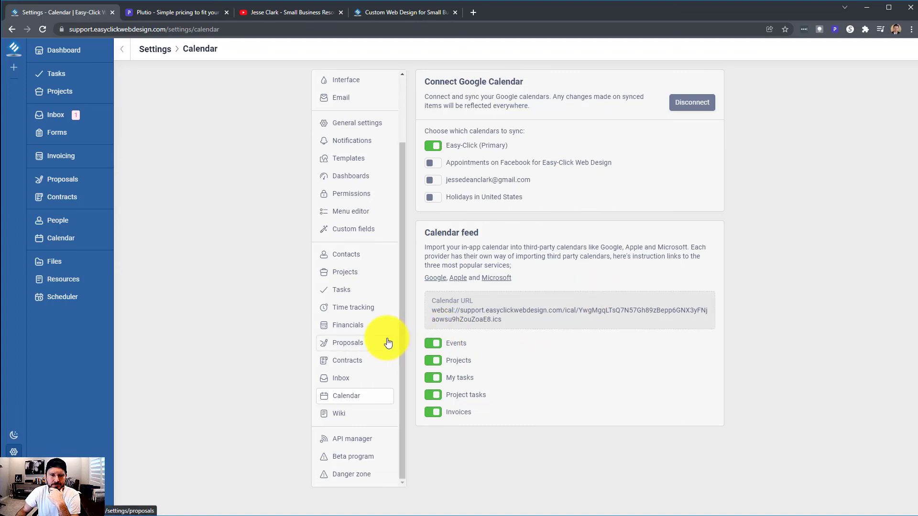
{"action": "left_click", "coordinate": [342, 417]}
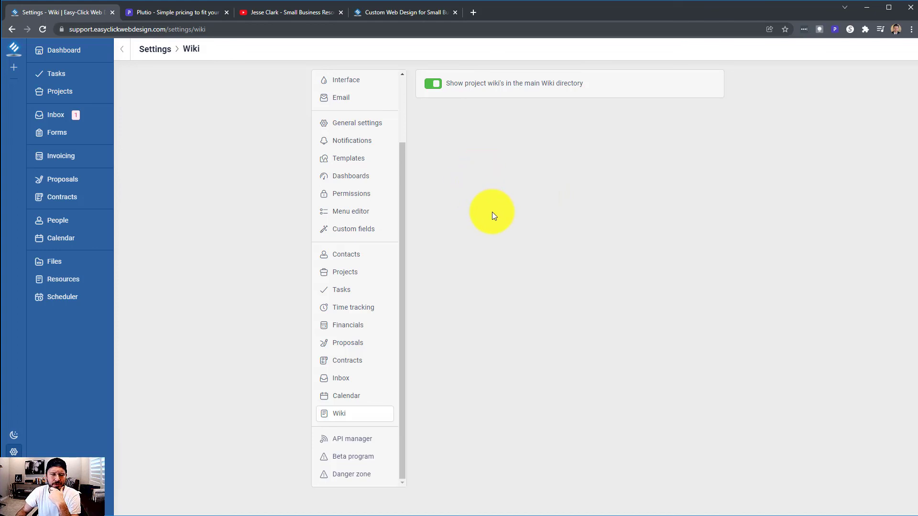
{"action": "left_click", "coordinate": [354, 440]}
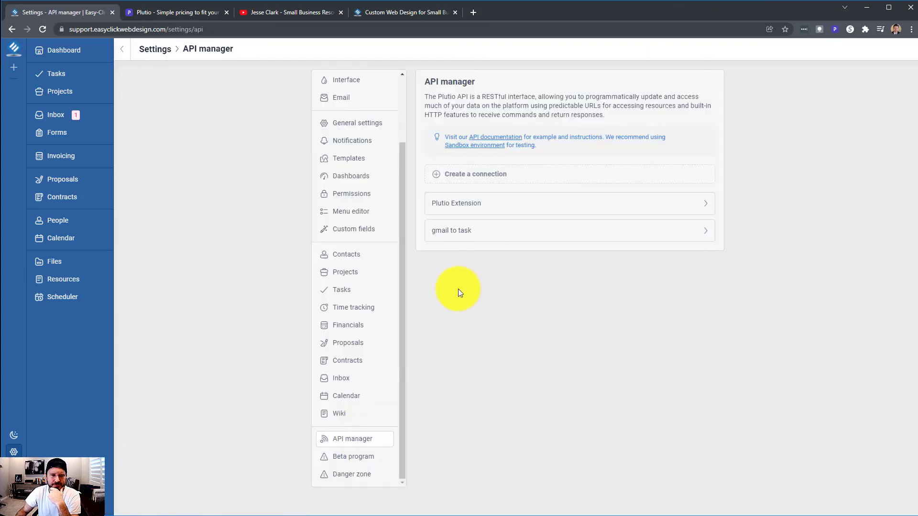
View the gmail to task connection details, then the Beta program and Danger zone pages
{"action": "left_click", "coordinate": [509, 234]}
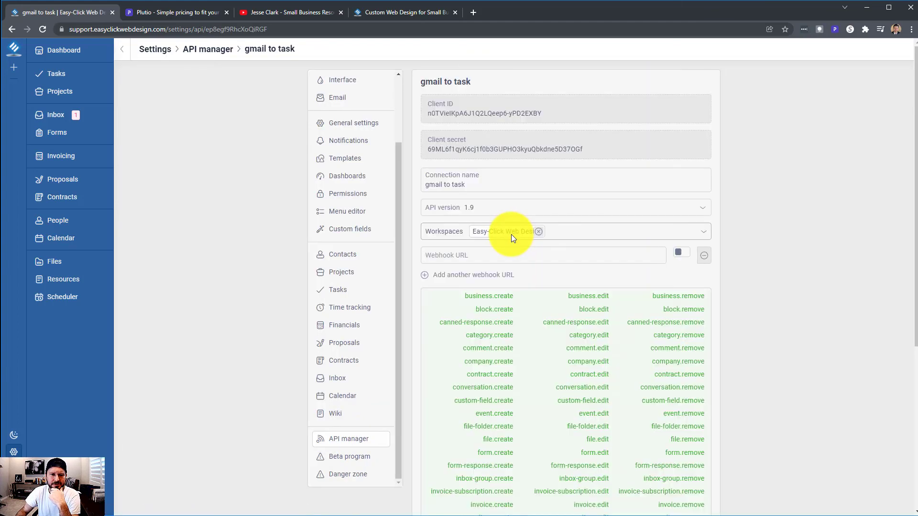
{"action": "scroll", "coordinate": [610, 230], "scroll_direction": "down", "scroll_amount": 4}
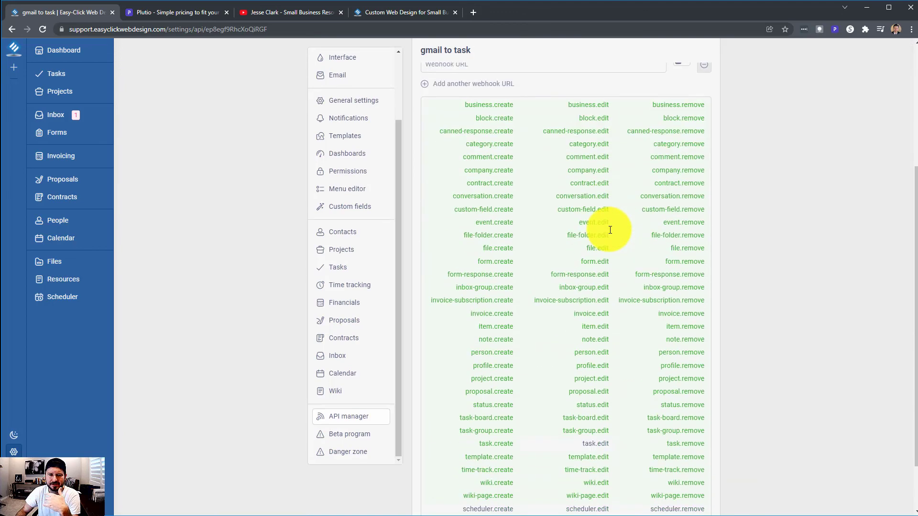
{"action": "left_click", "coordinate": [369, 436]}
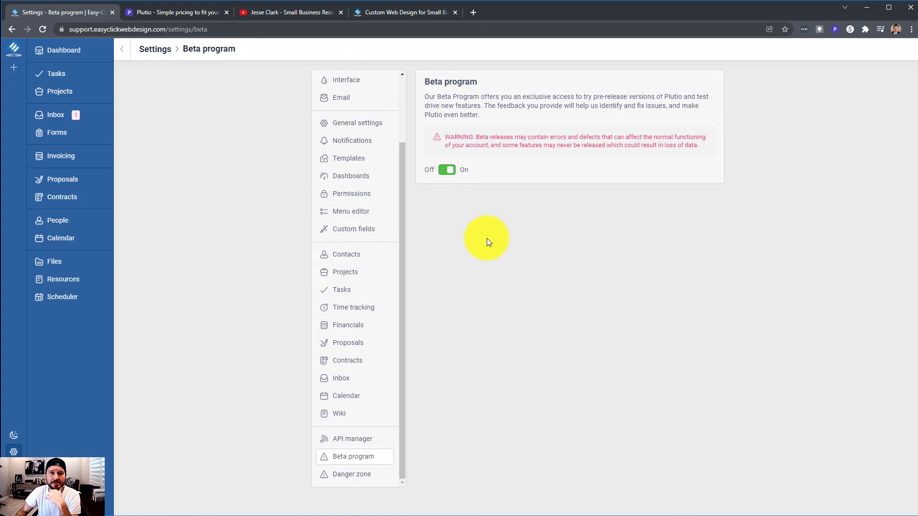
{"action": "left_click", "coordinate": [352, 477]}
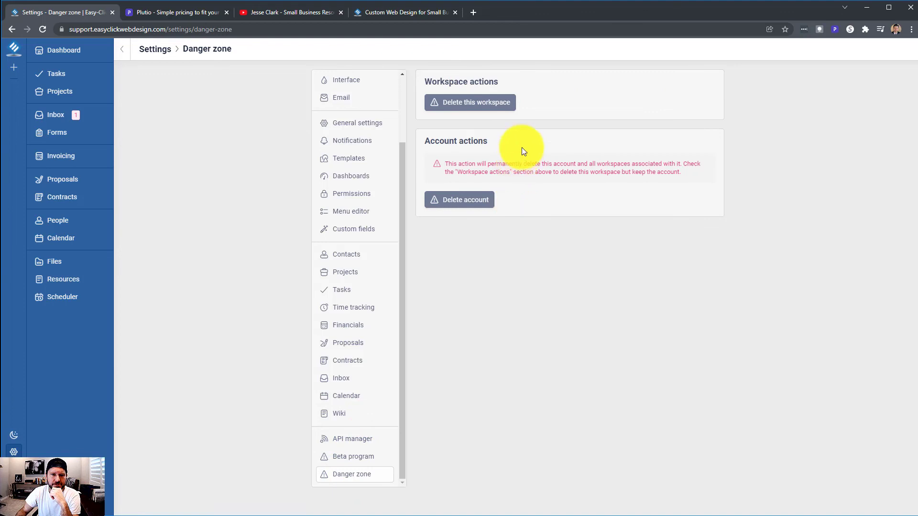
{"action": "scroll", "coordinate": [382, 310], "scroll_direction": "up", "scroll_amount": 2}
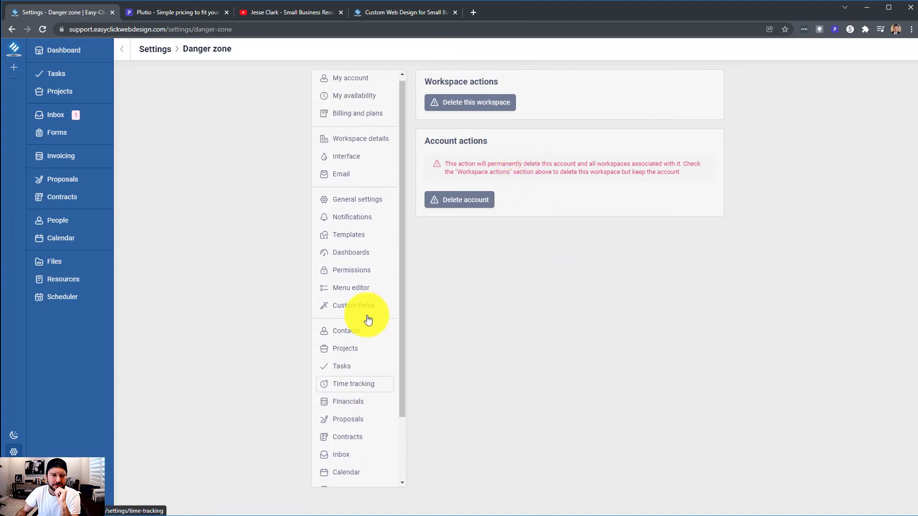
{"action": "left_click", "coordinate": [347, 85]}
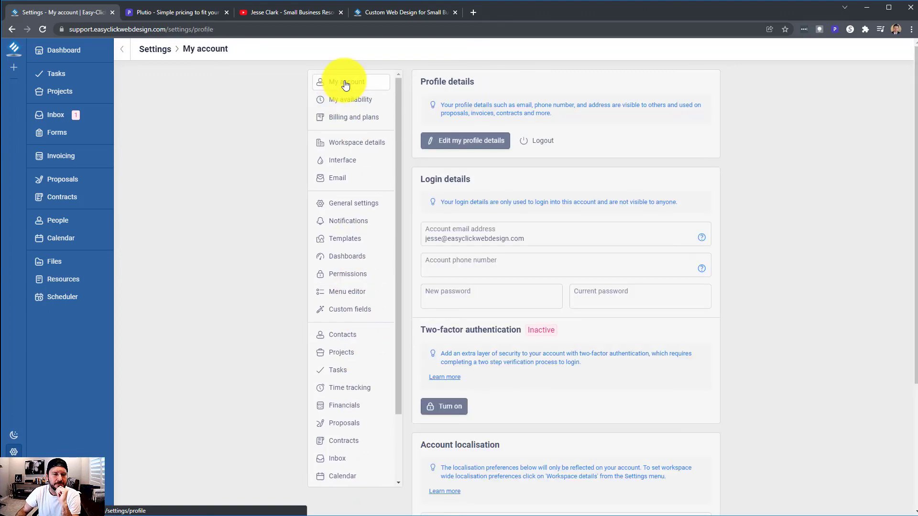